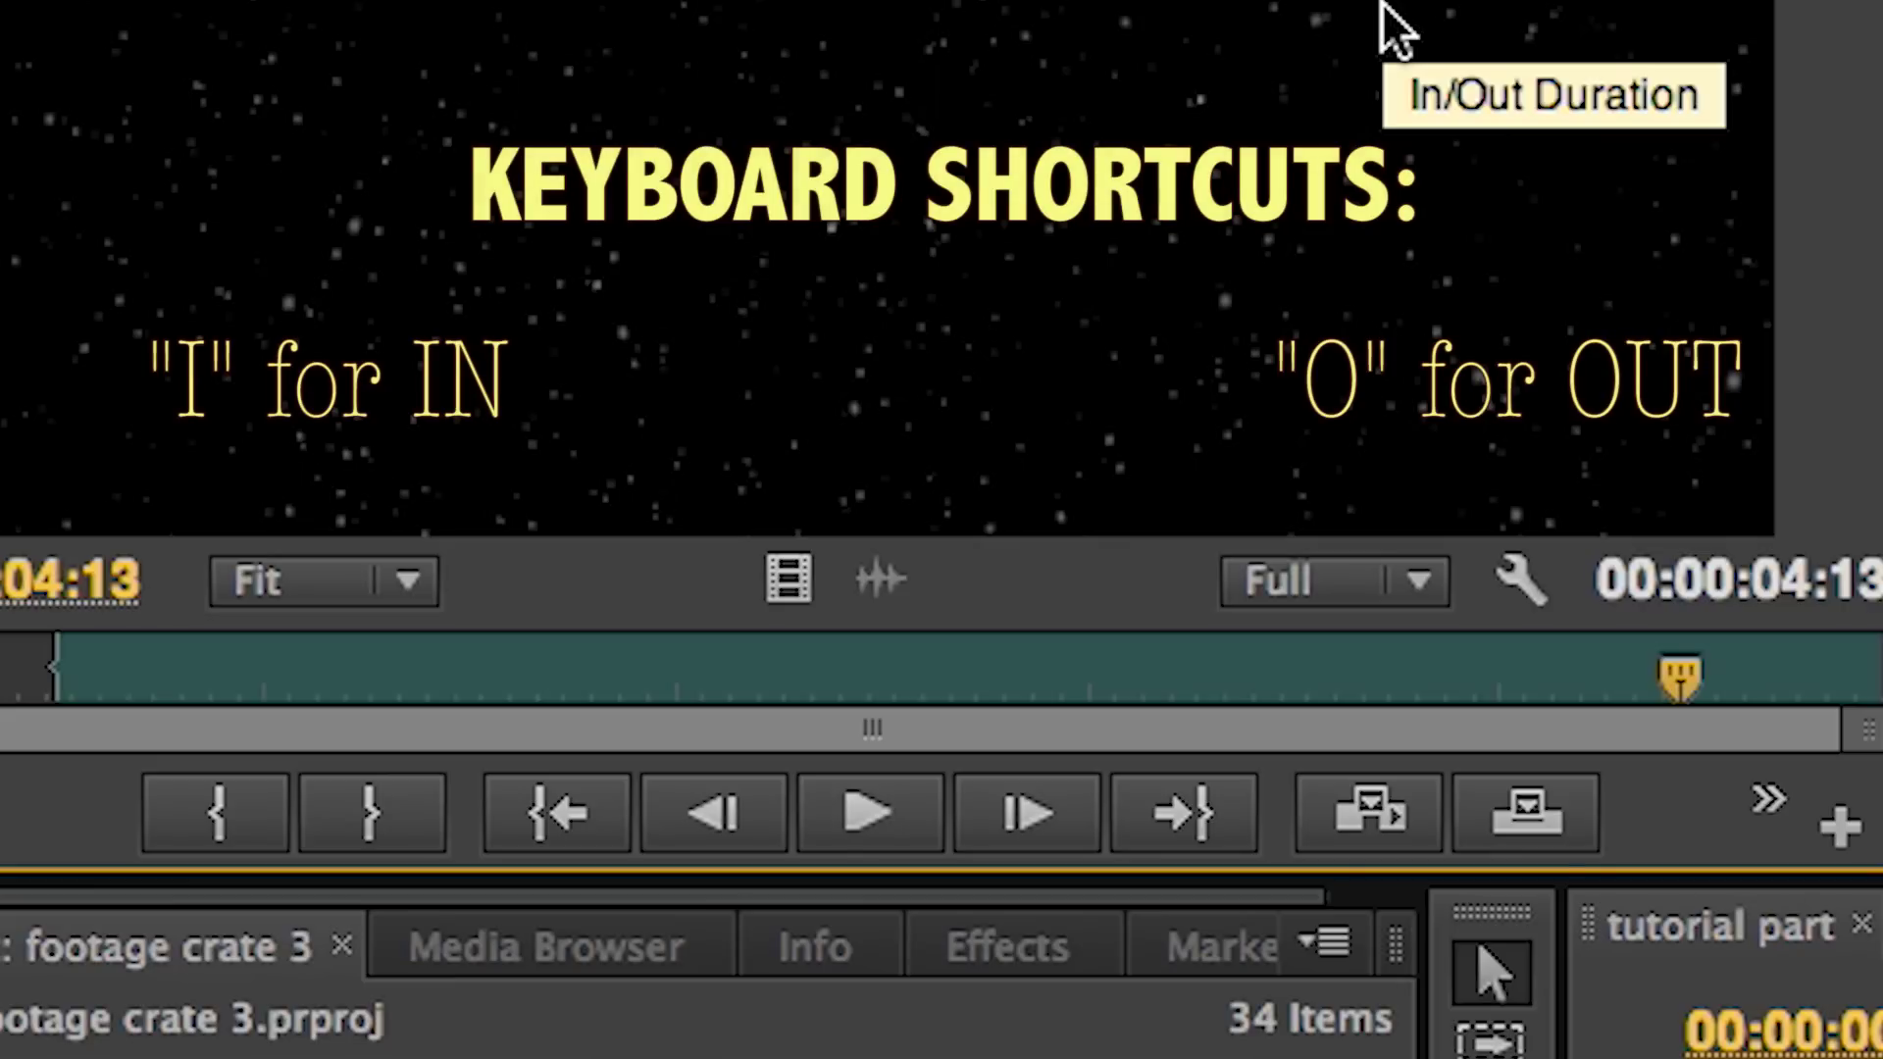
Mark the out point of the falling snow source clip and enlarge the snow clip in the sequence to fill the frame
{"action": "key", "text": "o"}
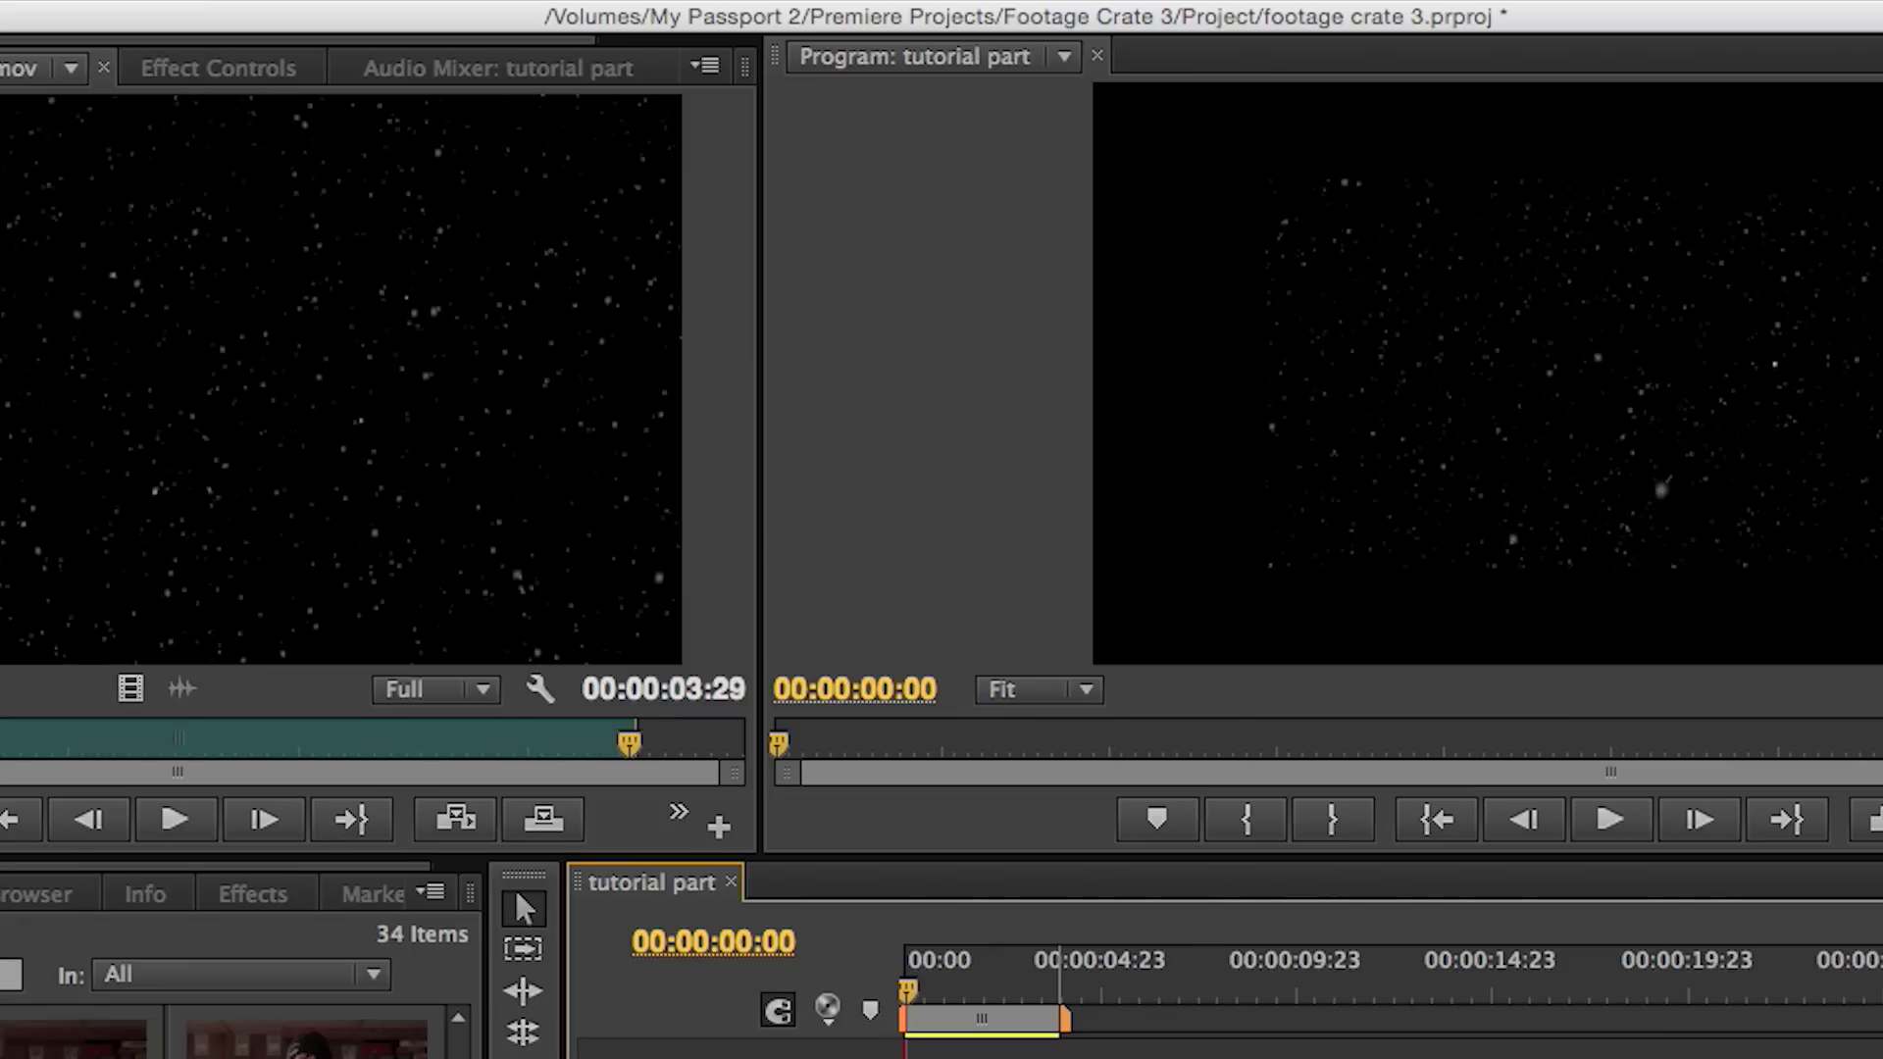
{"action": "left_click", "coordinate": [202, 68]}
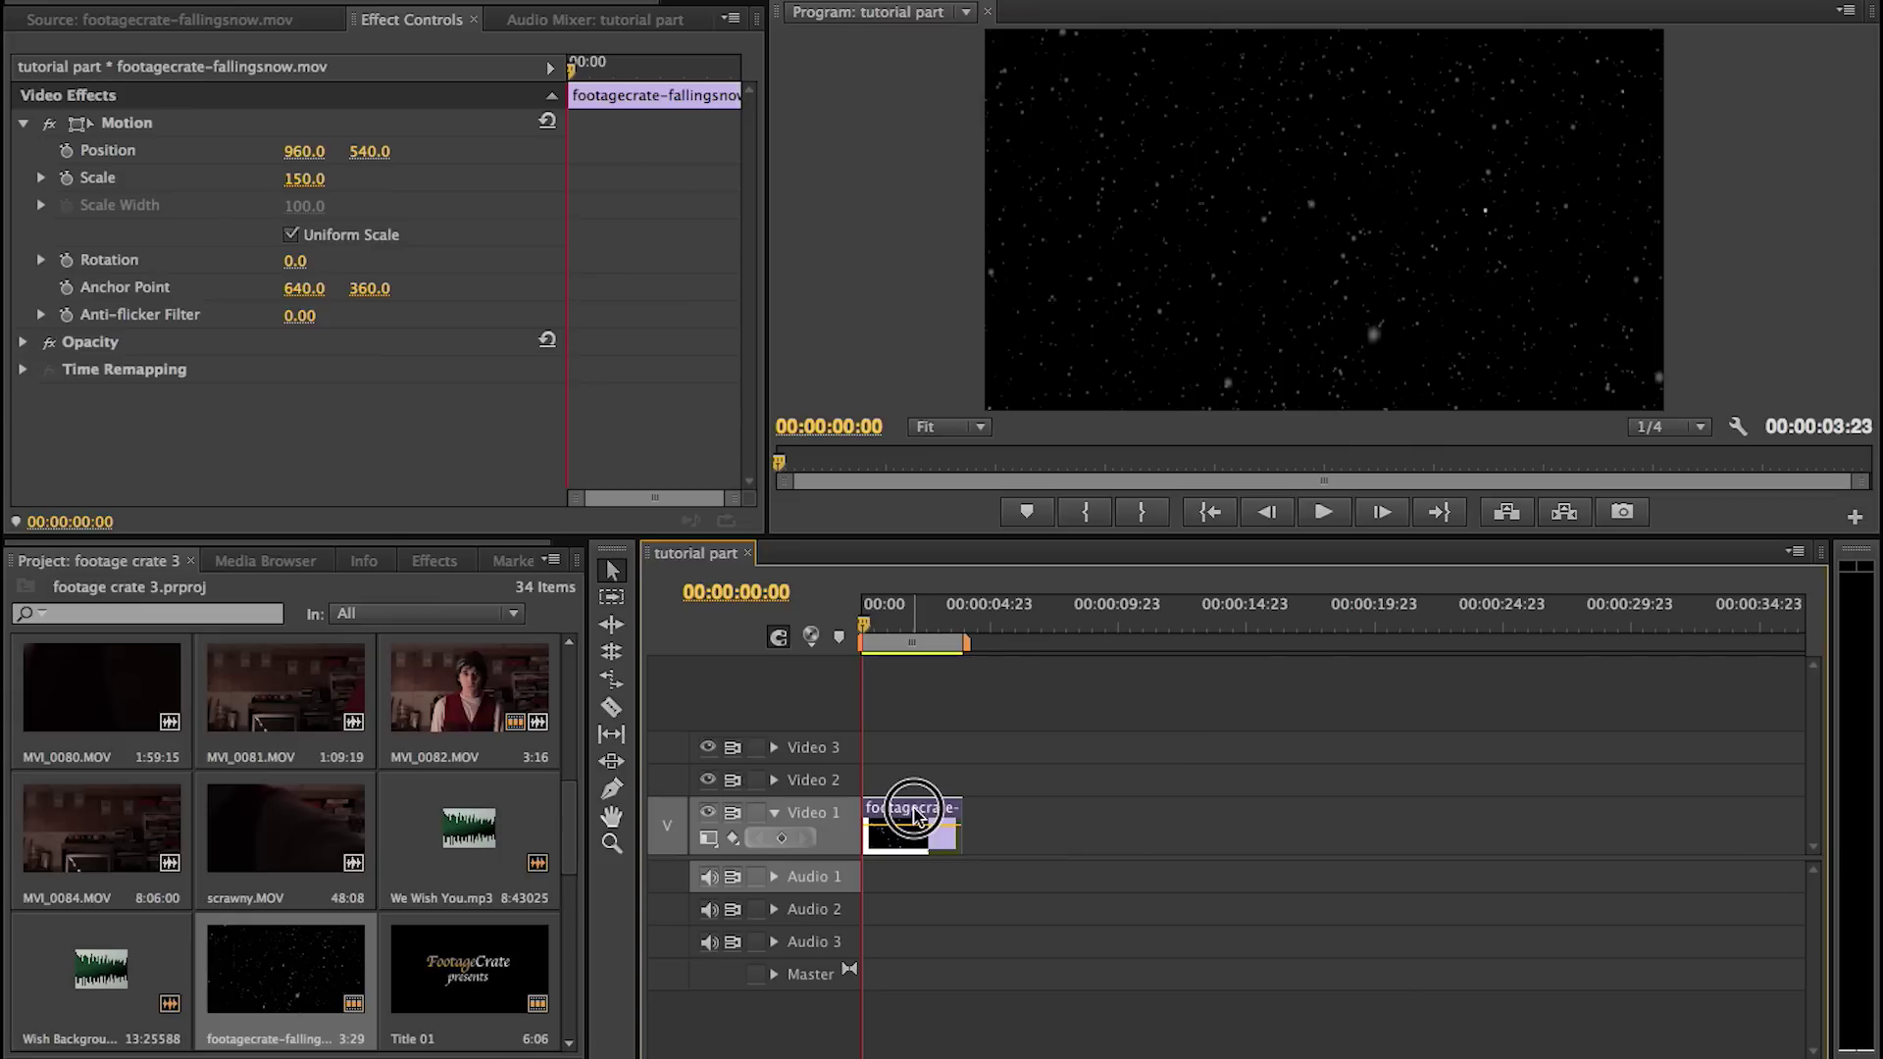
{"action": "left_click_drag", "start_coordinate": [913, 812], "coordinate": [1012, 815]}
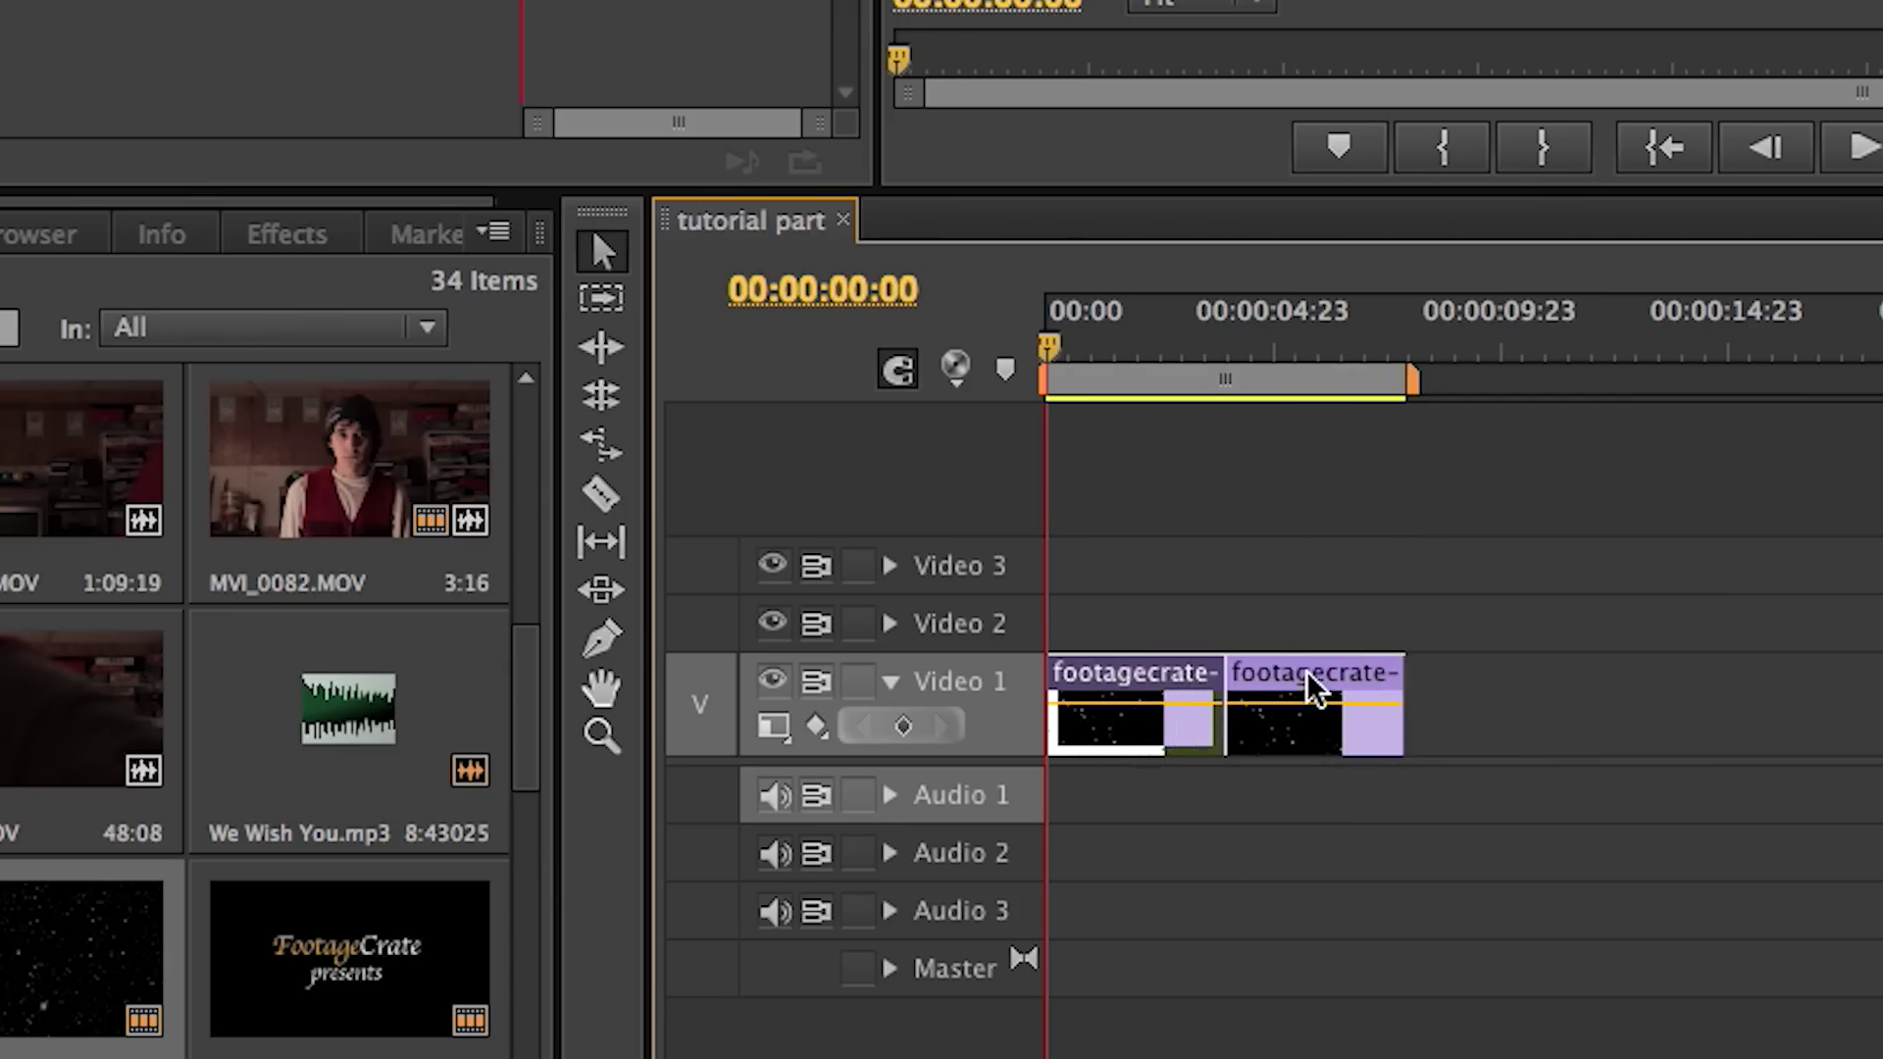
{"action": "left_click", "coordinate": [1314, 687]}
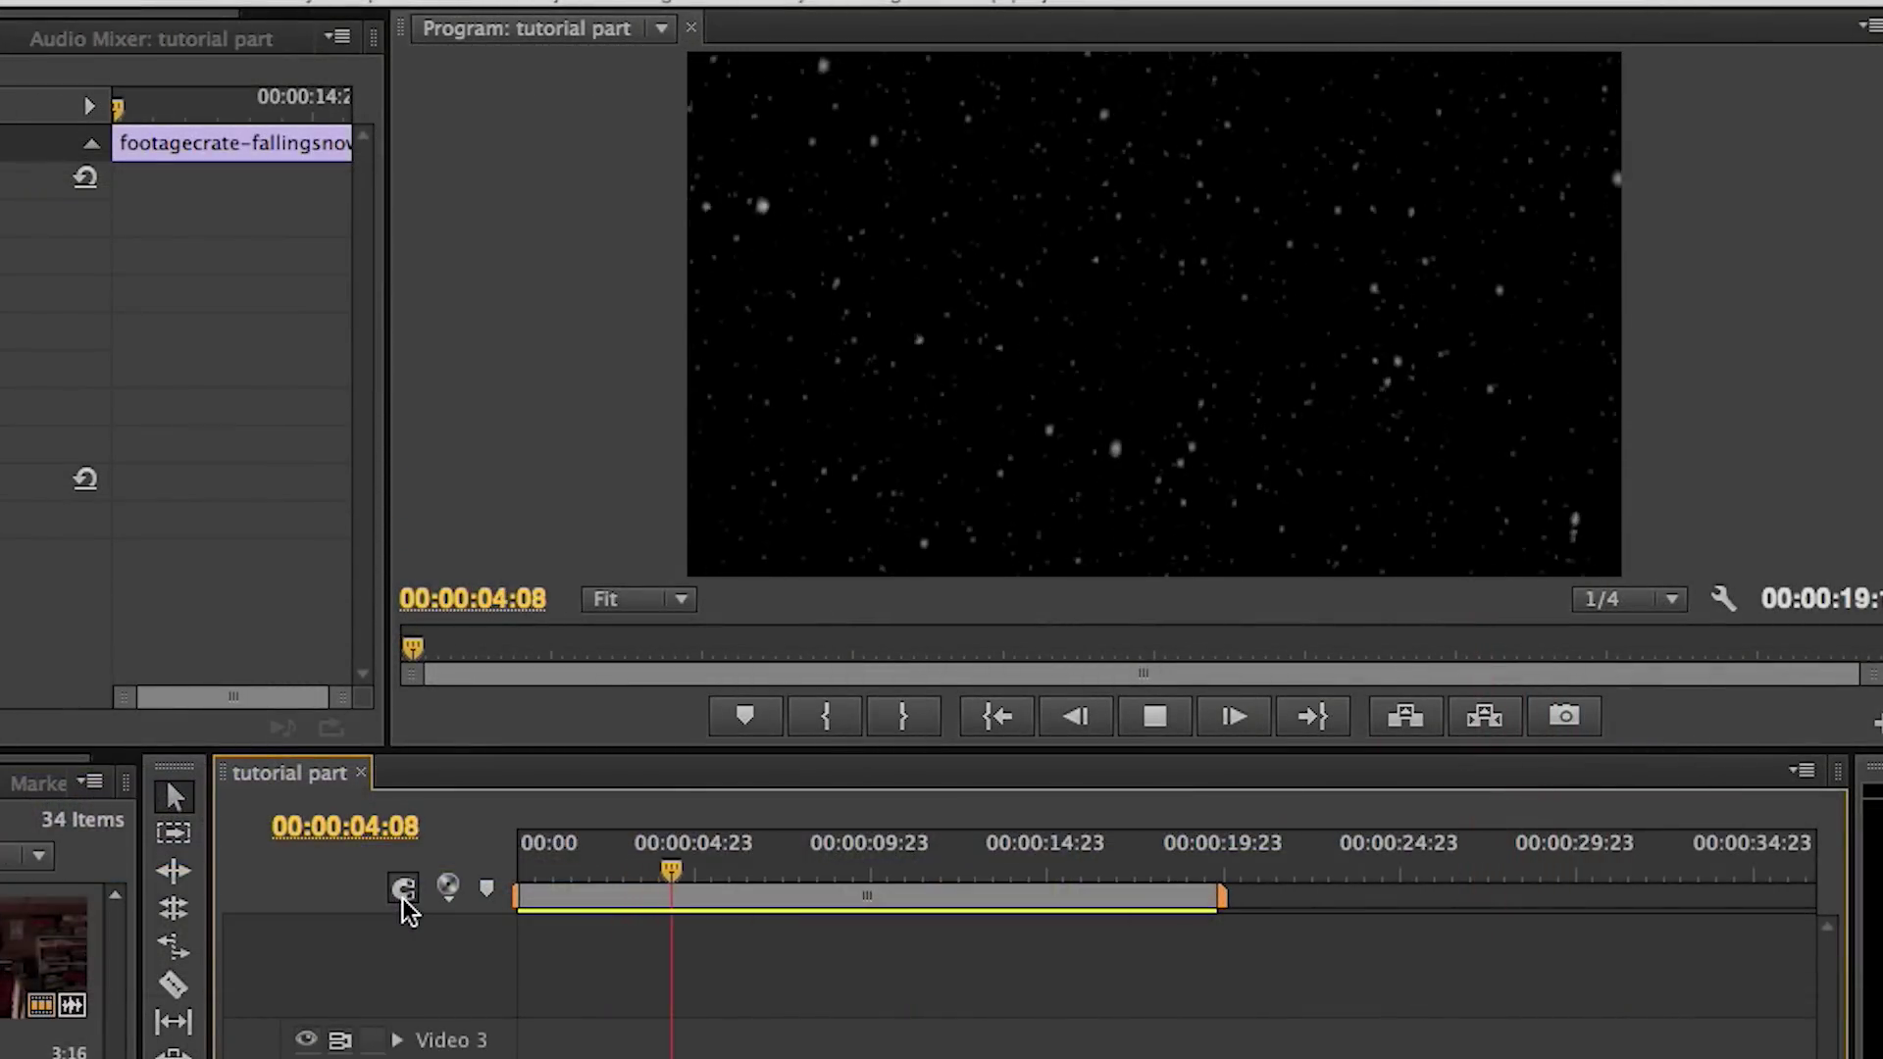
Add cross dissolves at the cuts between the repeated falling snow clips on Video 1
{"action": "left_click_drag", "start_coordinate": [963, 704], "coordinate": [950, 706]}
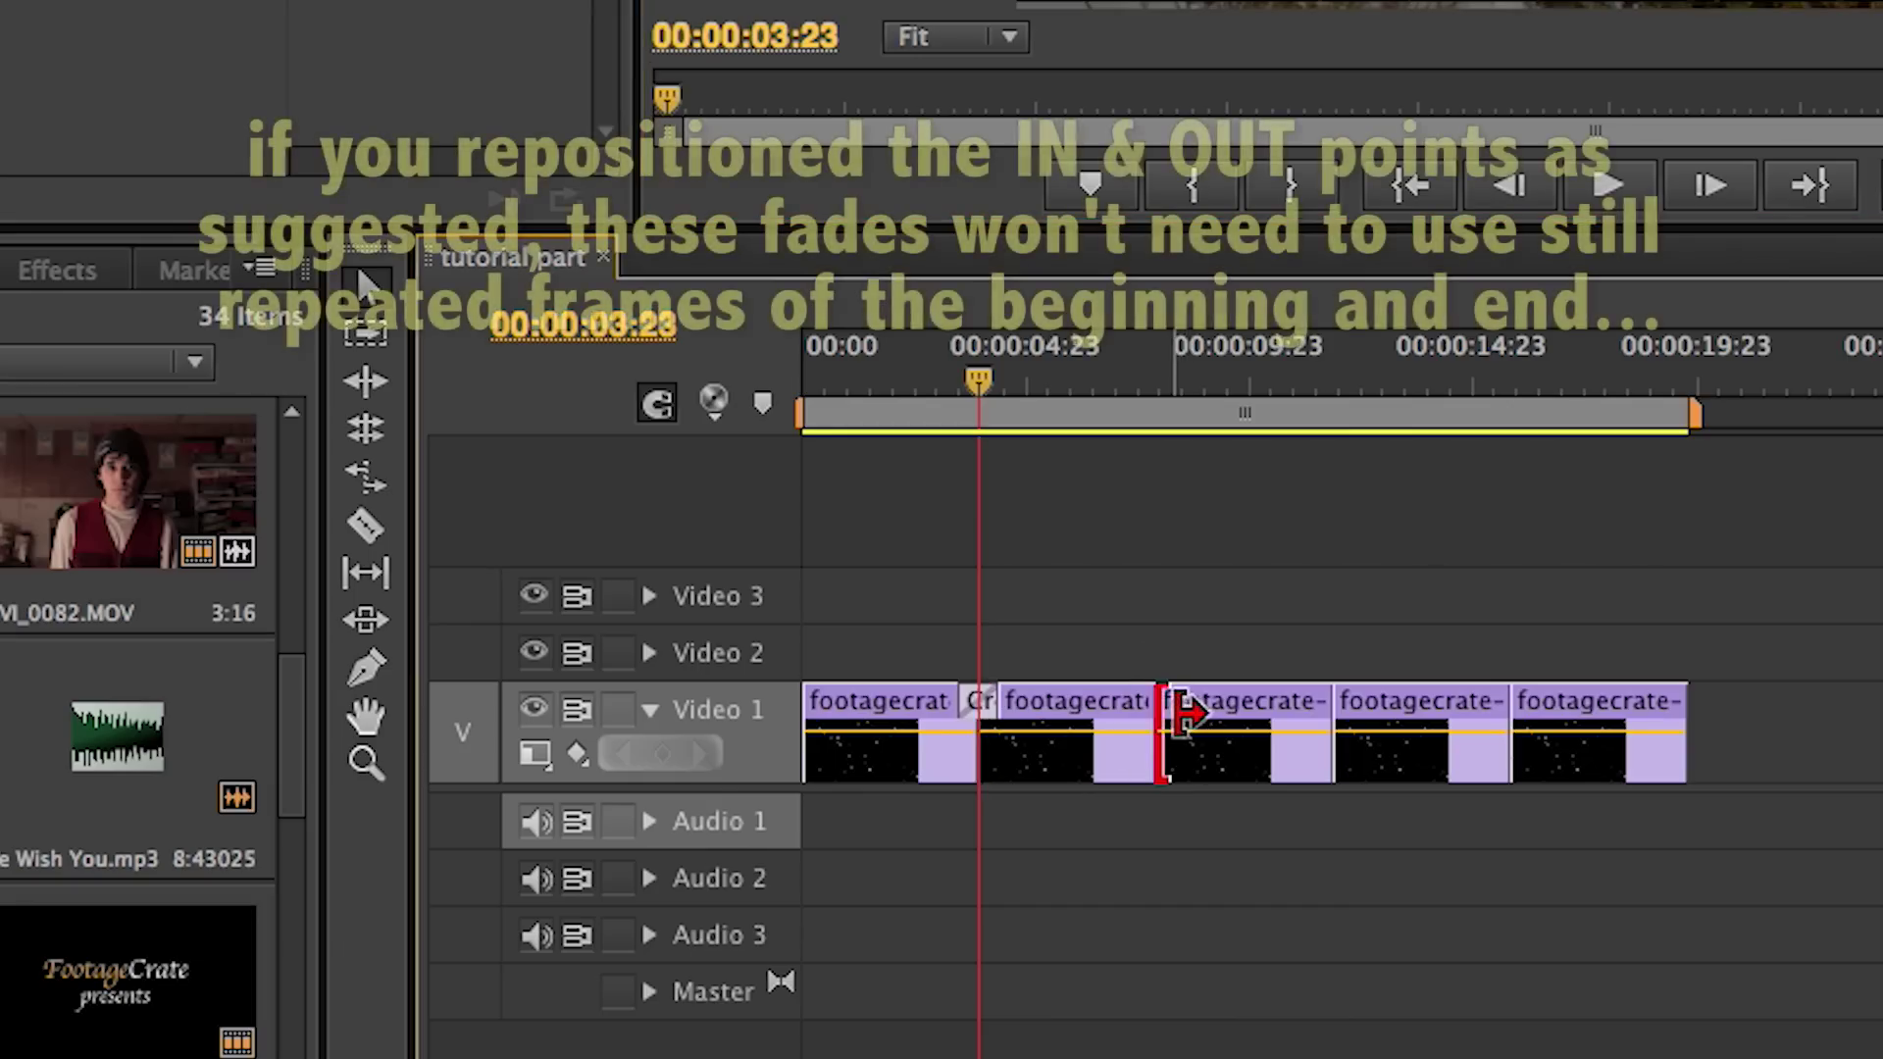
{"action": "key", "text": "Down"}
{"action": "key", "text": "ctrl+d"}
{"action": "left_click", "coordinate": [1339, 710]}
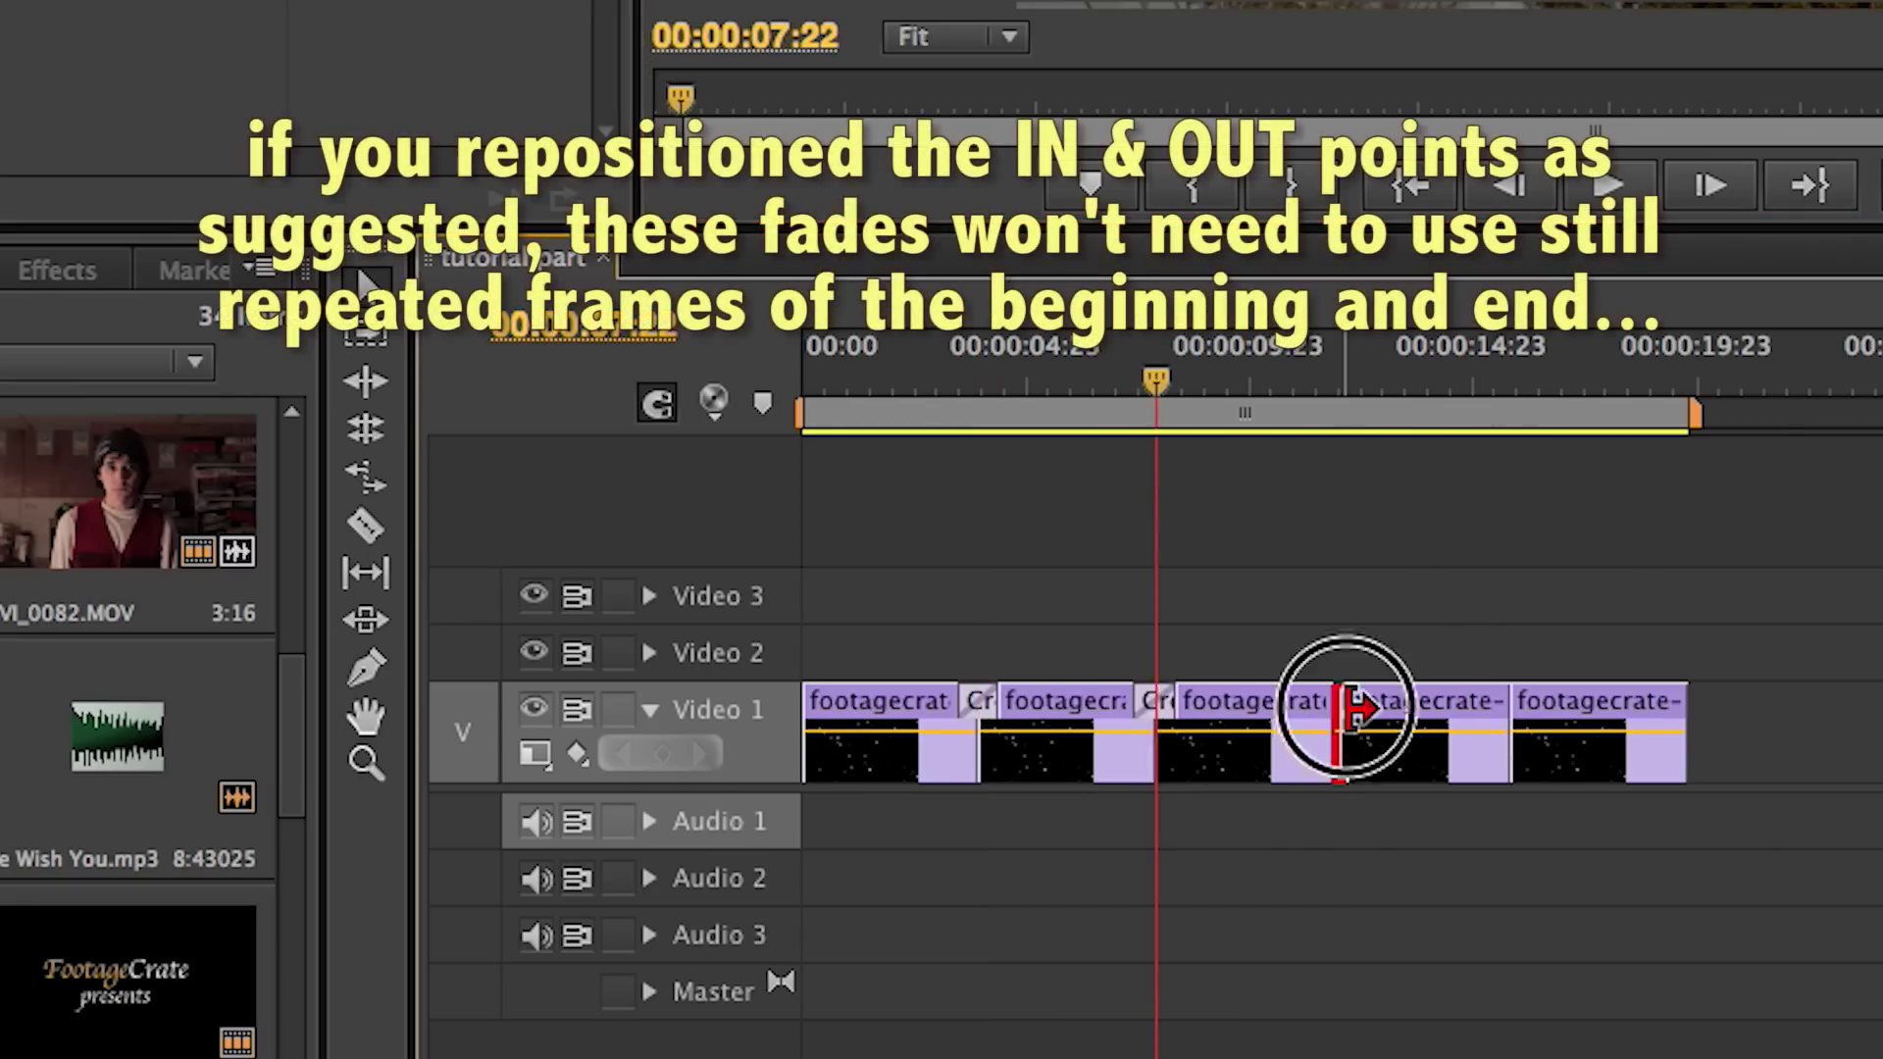
{"action": "key", "text": "Down"}
{"action": "key", "text": "ctrl+d"}
{"action": "left_click", "coordinate": [1546, 723]}
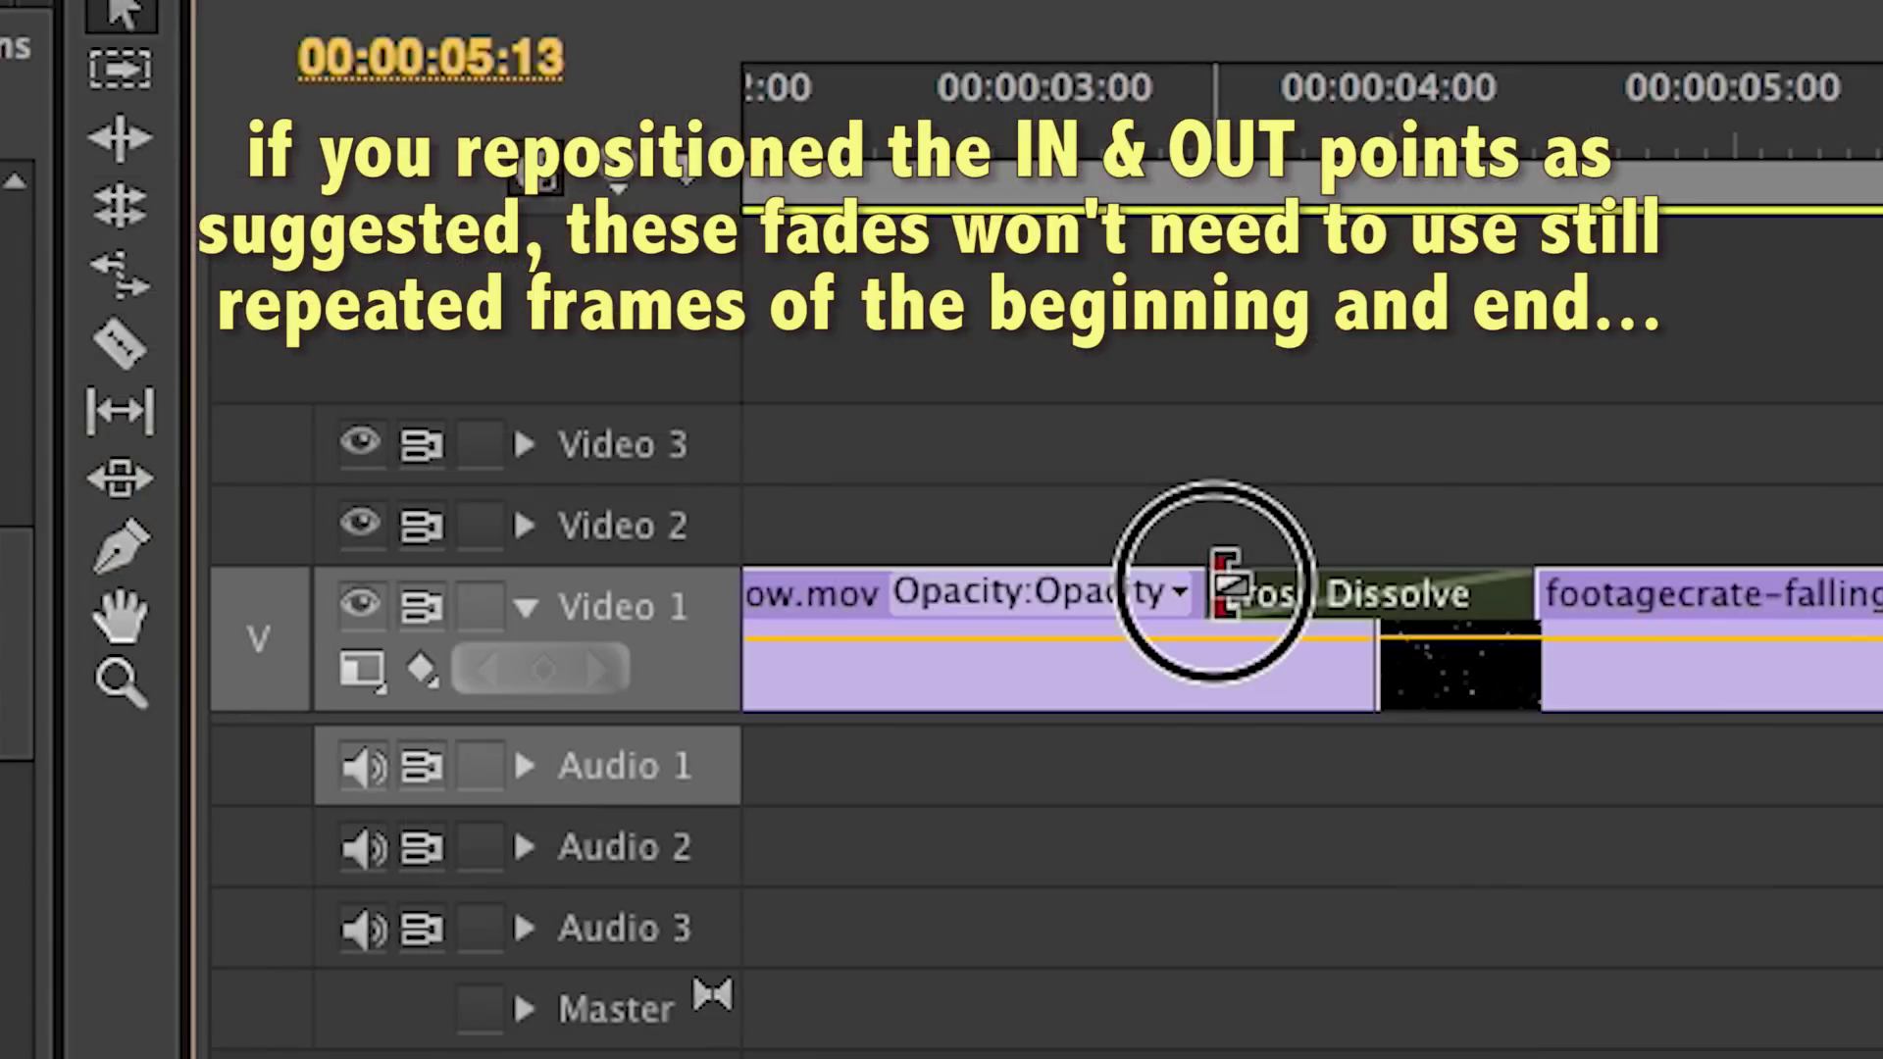
Enlarge the scale of the third falling snow clip on Video 1 so its snow covers the frame
{"action": "left_click_drag", "start_coordinate": [1226, 586], "coordinate": [1342, 586]}
{"action": "left_click_drag", "start_coordinate": [1516, 594], "coordinate": [1393, 596]}
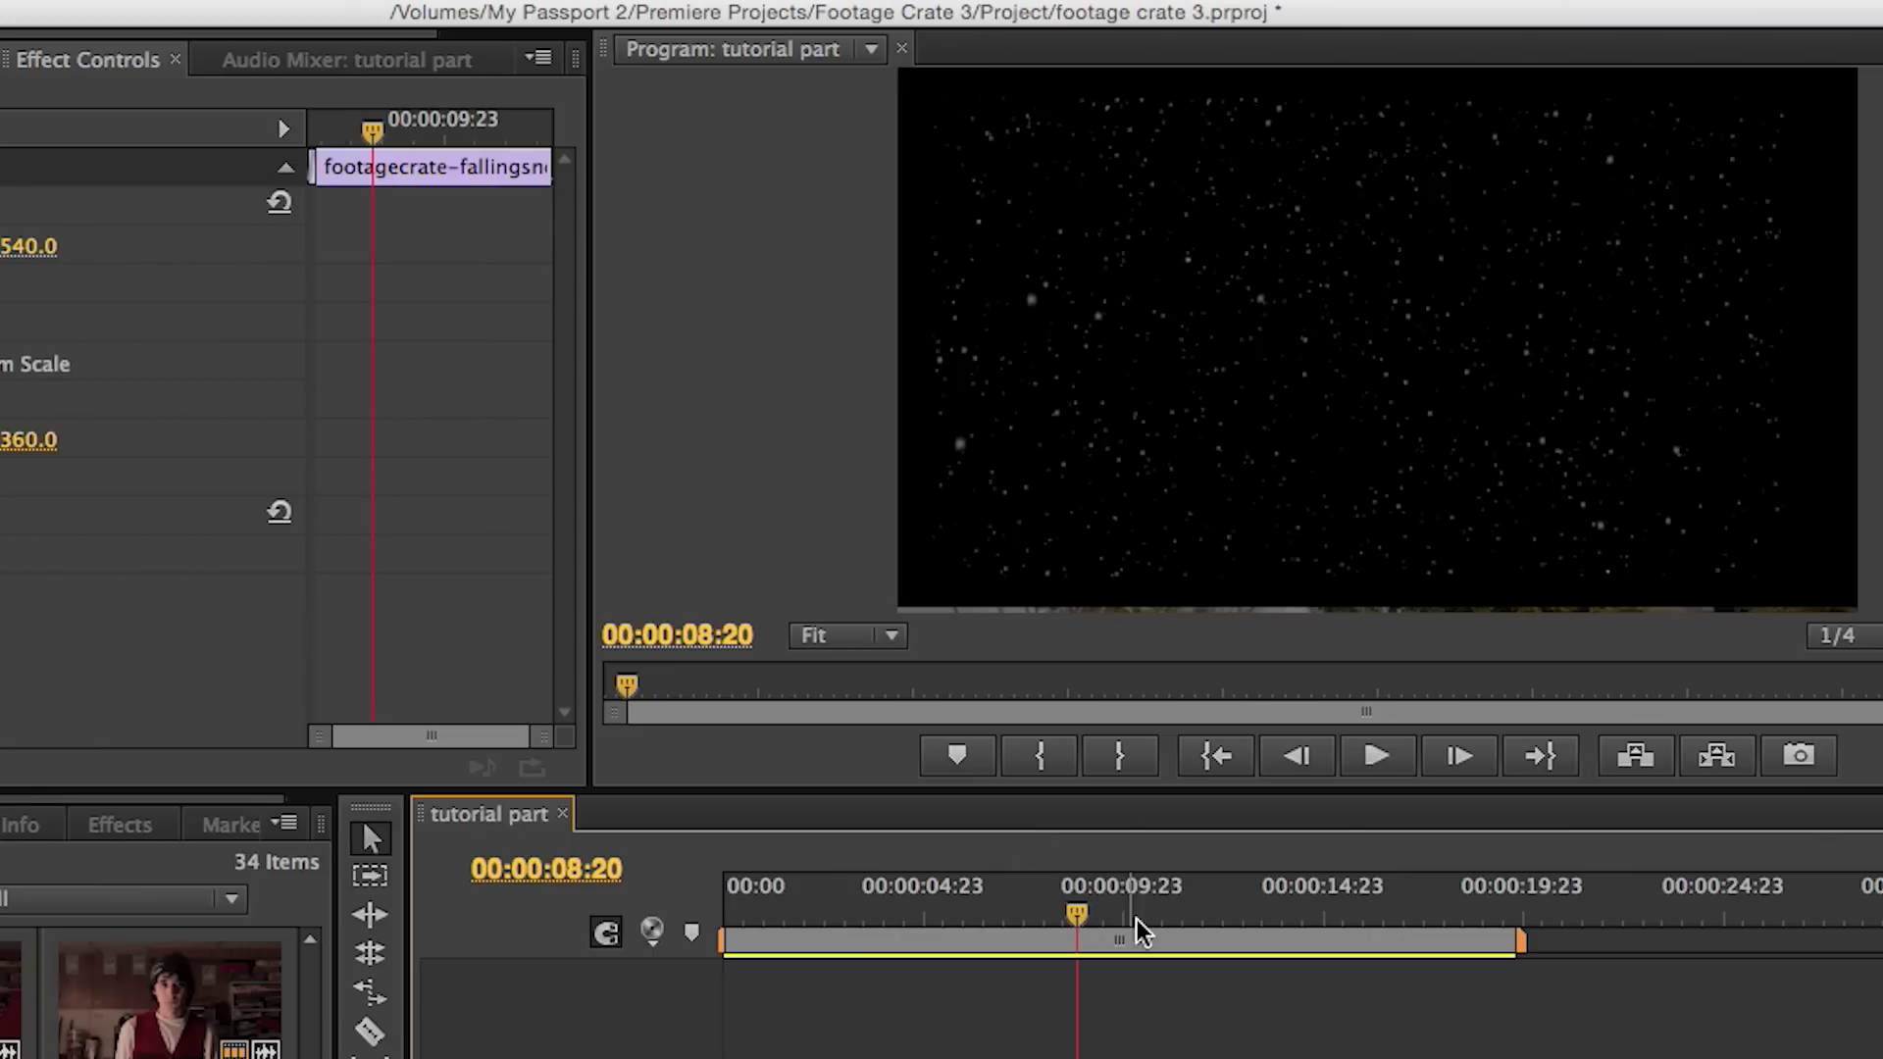
{"action": "left_click_drag", "start_coordinate": [1134, 926], "coordinate": [1088, 937]}
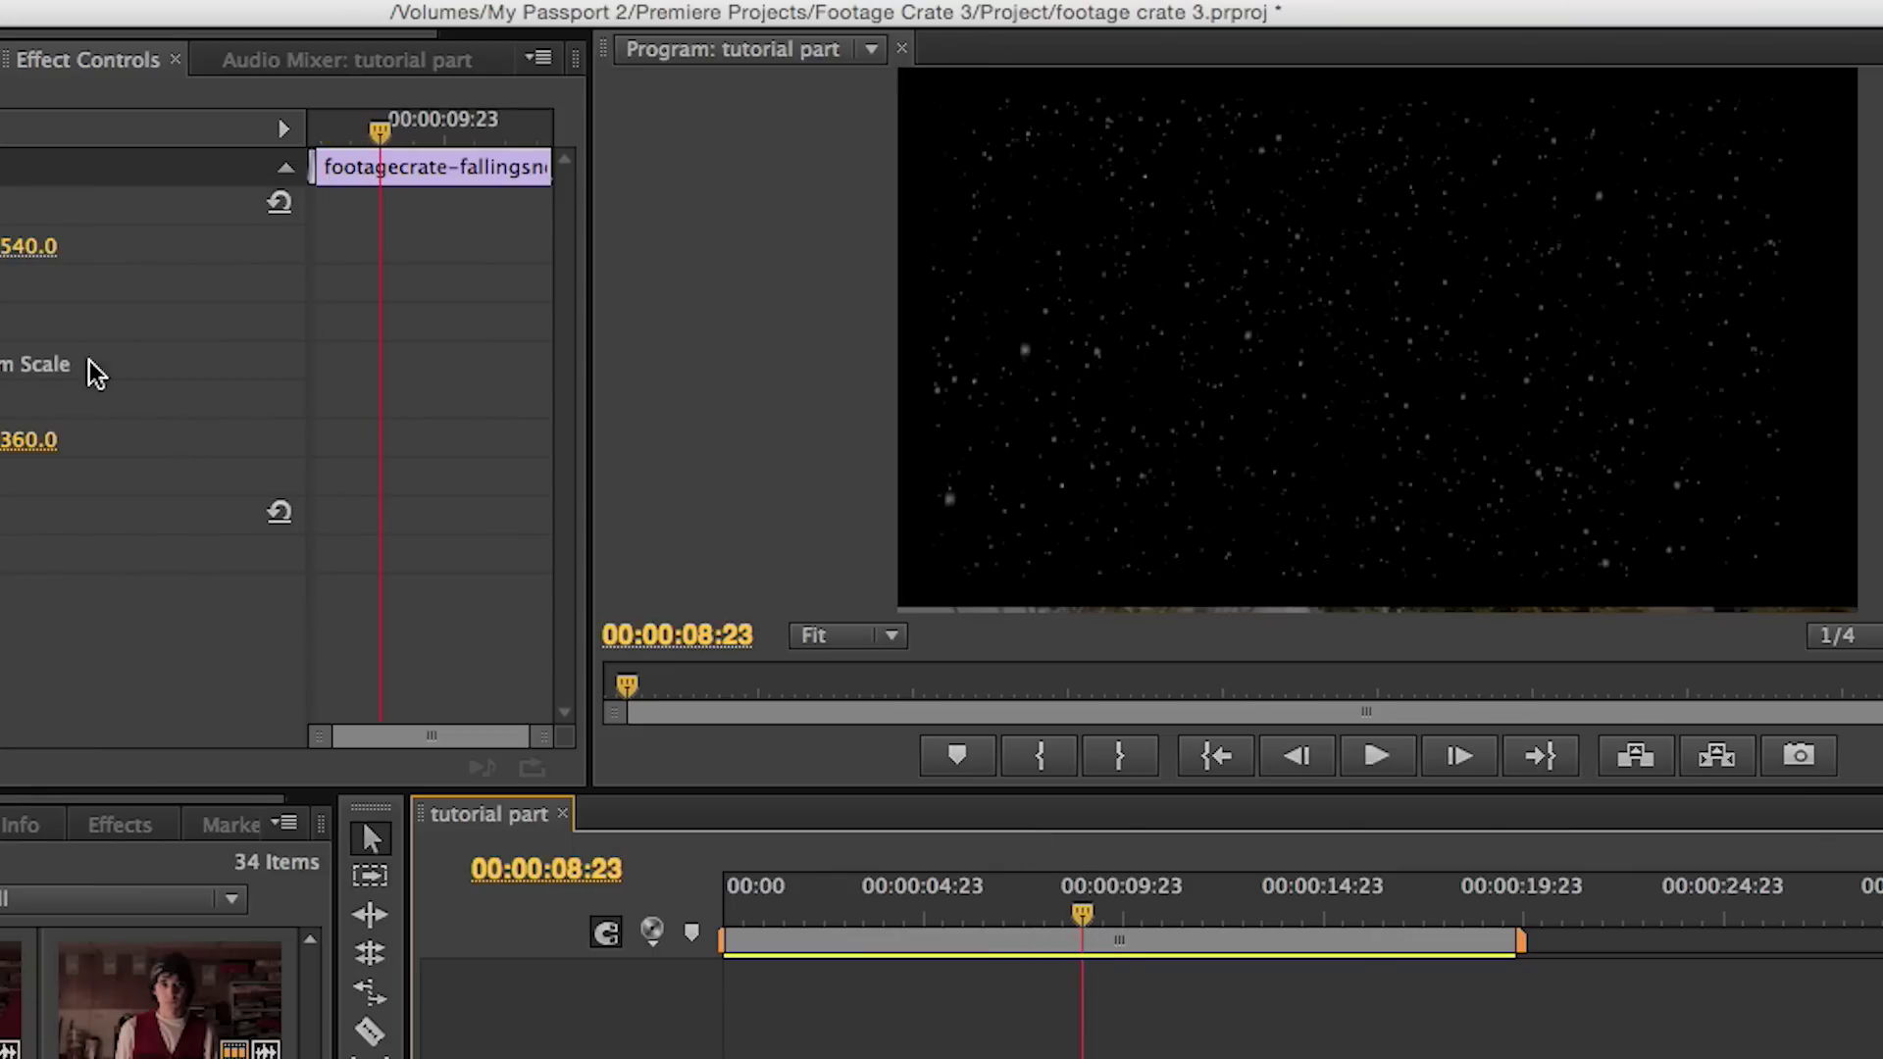
{"action": "left_click_drag", "start_coordinate": [0, 285], "coordinate": [39, 285]}
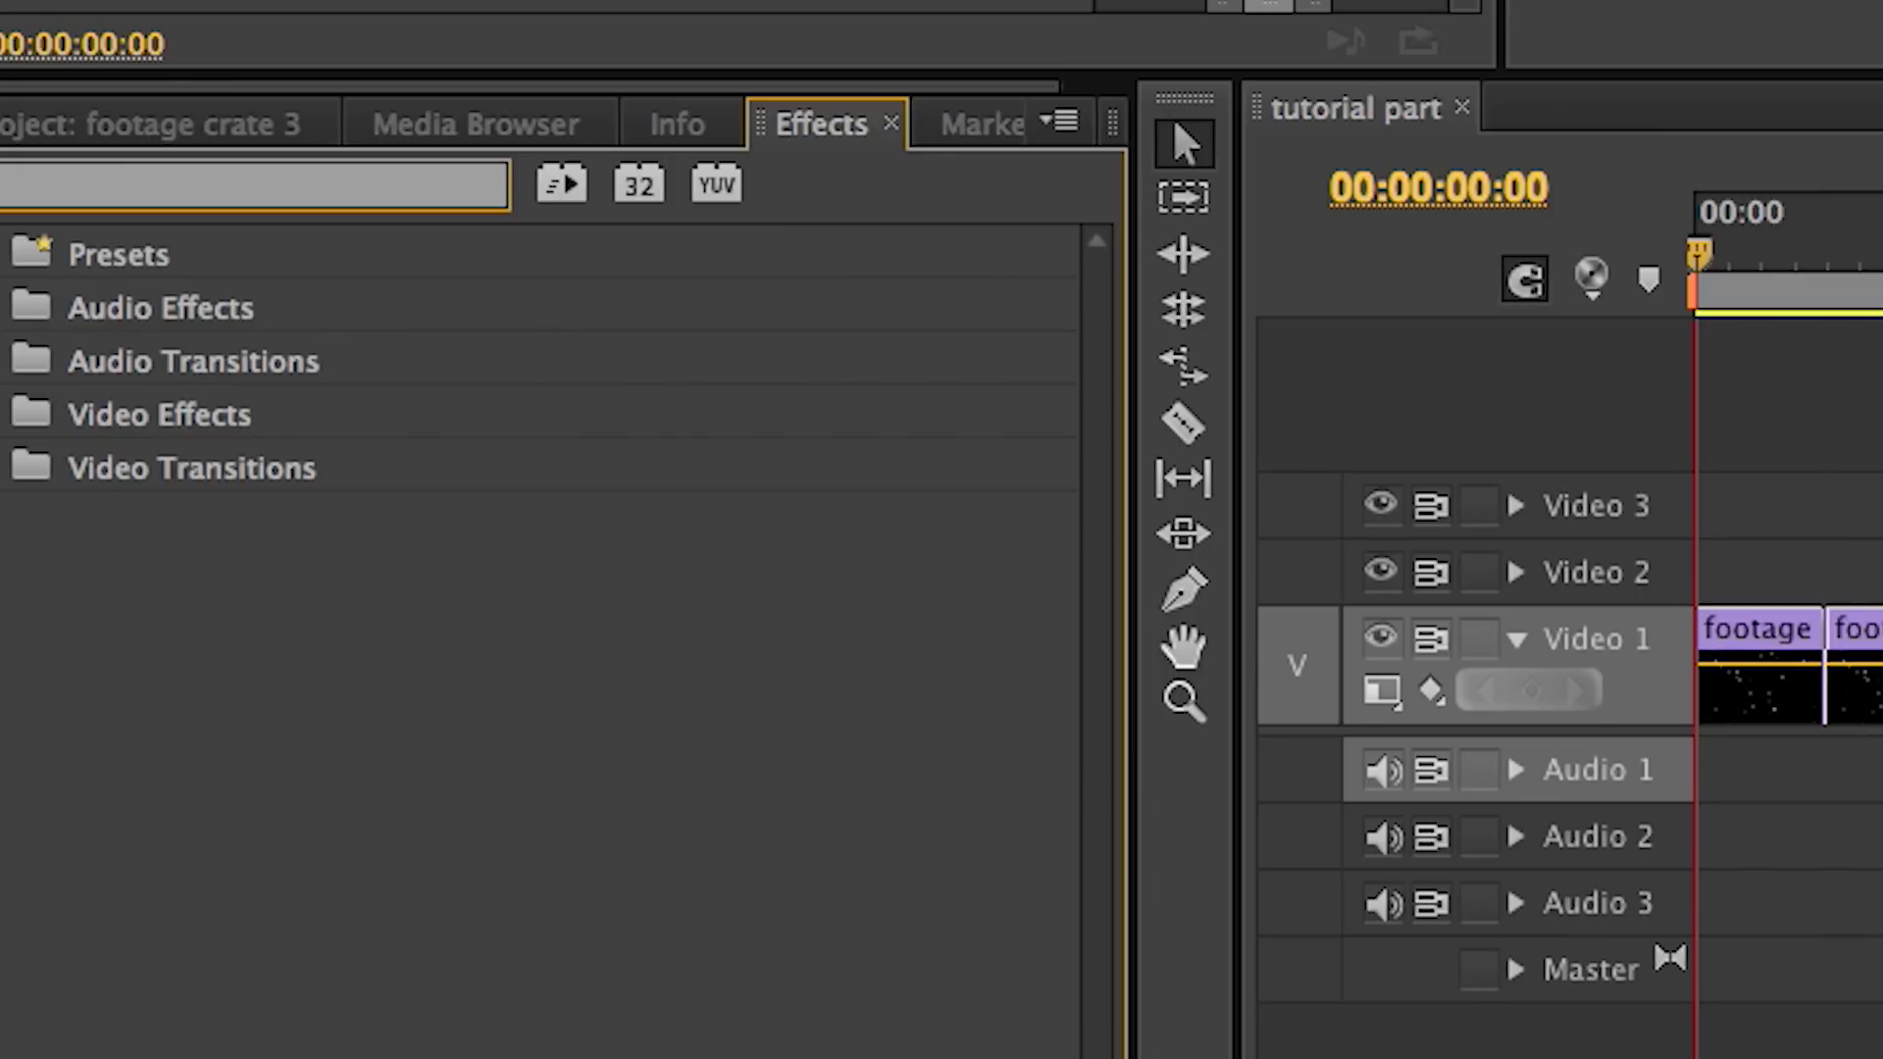
Search the effects for "horizontal" and apply Horizontal Flip to the second and fourth falling snow clips on Video 1
{"action": "type", "text": "horizon"}
{"action": "type", "text": "ta"}
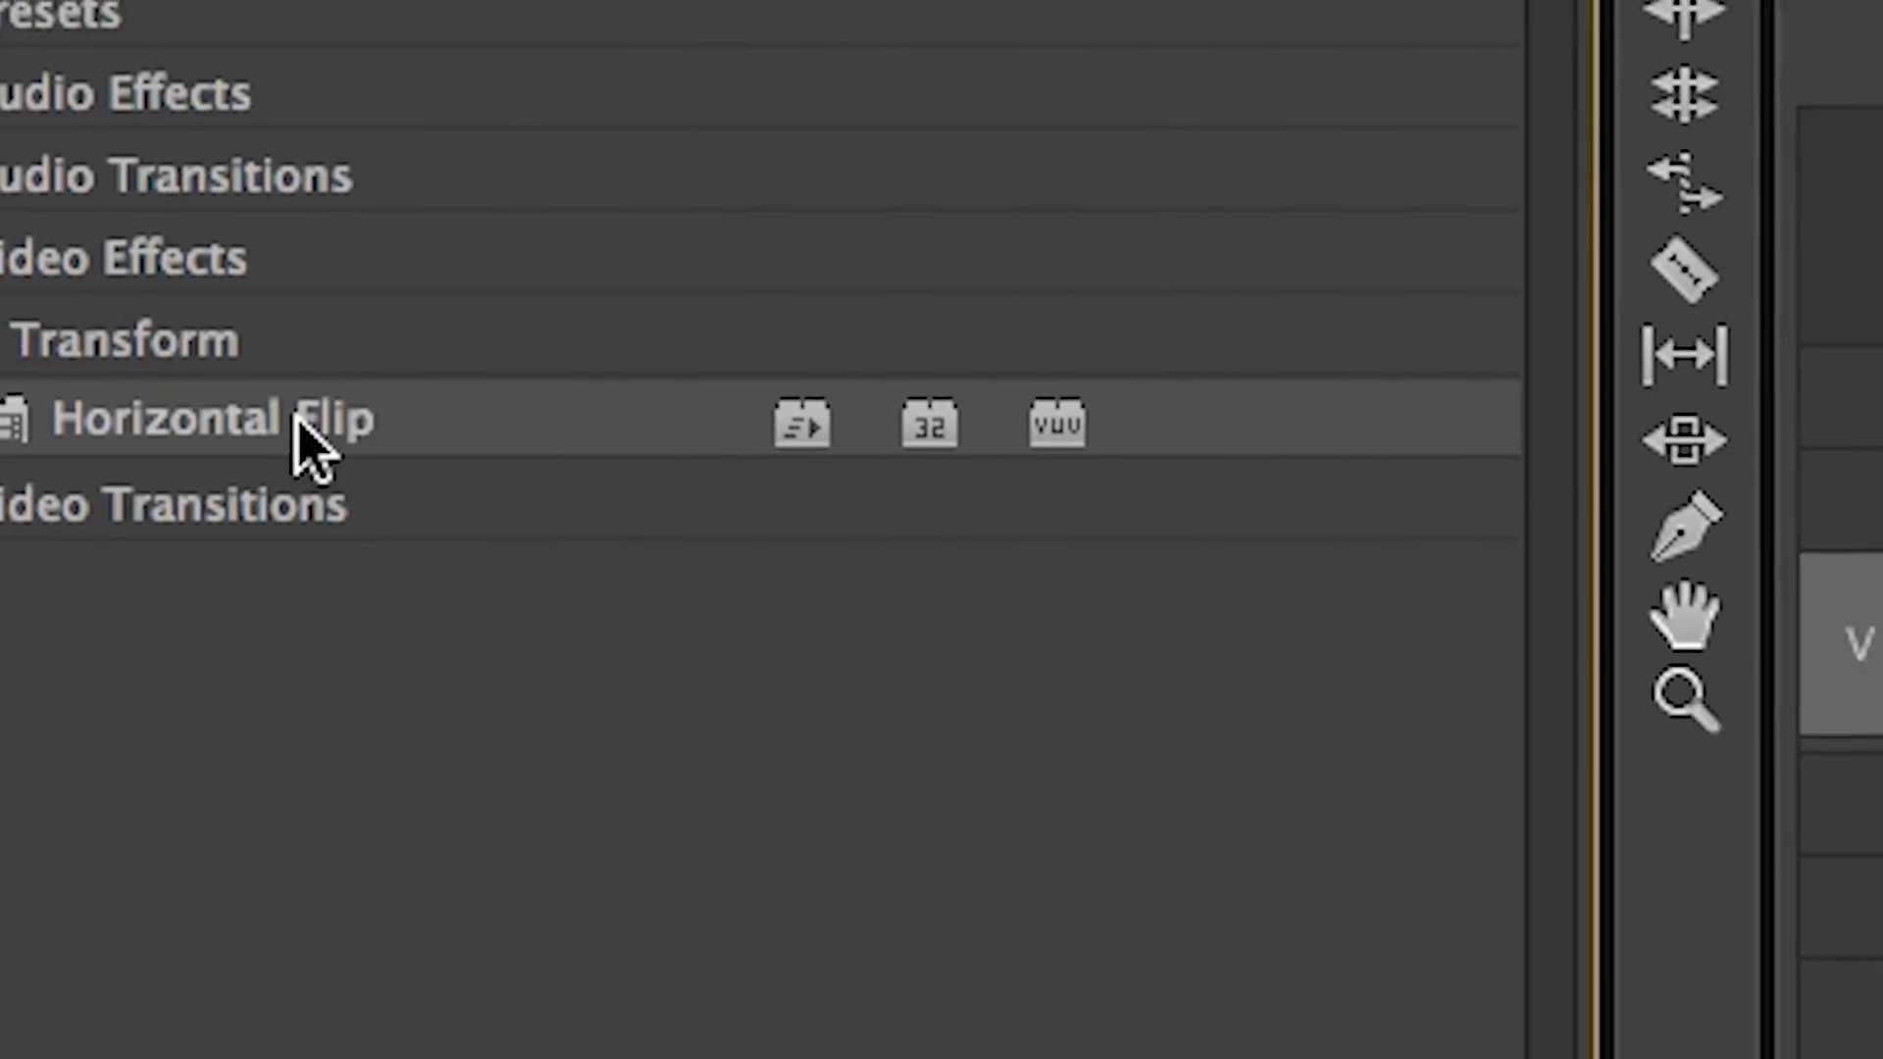
{"action": "left_click_drag", "start_coordinate": [285, 520], "coordinate": [1882, 536]}
{"action": "left_click_drag", "start_coordinate": [917, 505], "coordinate": [1266, 614]}
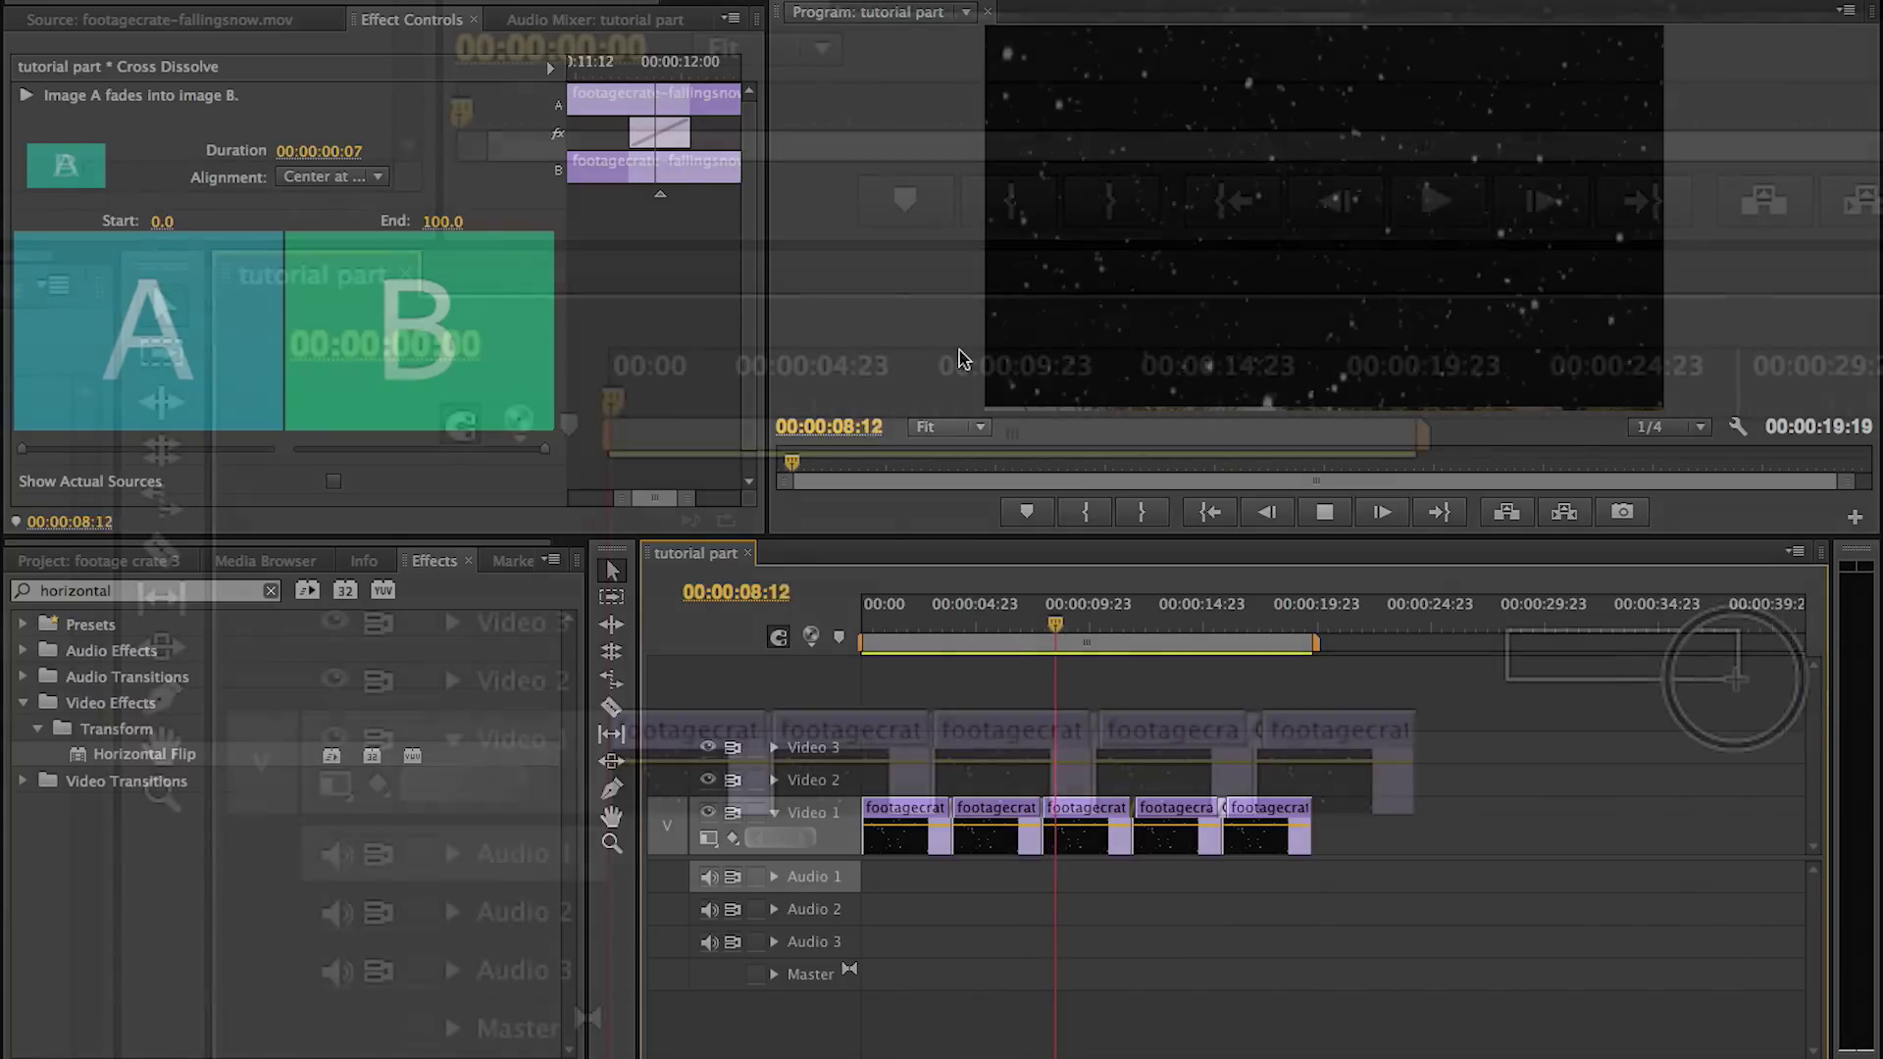
Duplicate all the falling snow clips from Video 1 onto Video 2 and shift the copies slightly later in time
{"action": "left_click_drag", "start_coordinate": [1504, 632], "coordinate": [662, 804]}
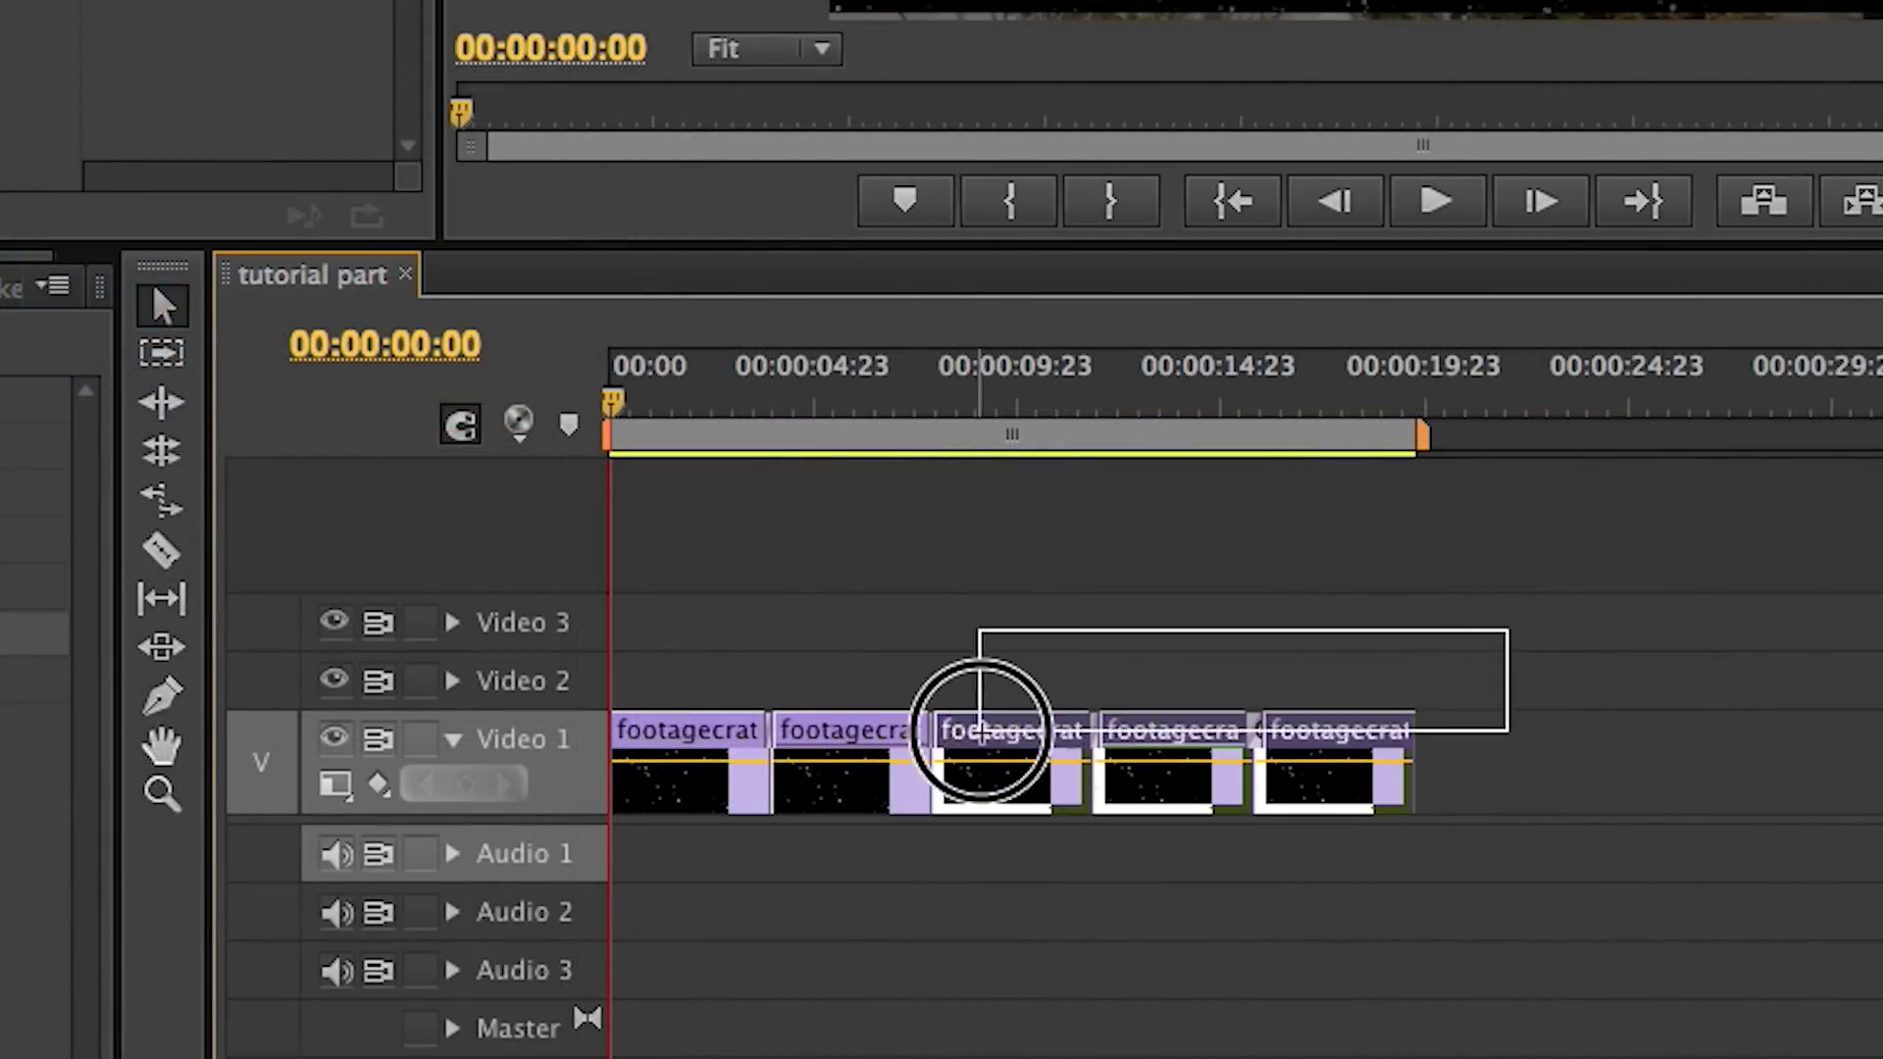
{"action": "left_click_drag", "start_coordinate": [704, 731], "coordinate": [704, 730]}
{"action": "left_click_drag", "start_coordinate": [262, 697], "coordinate": [261, 732]}
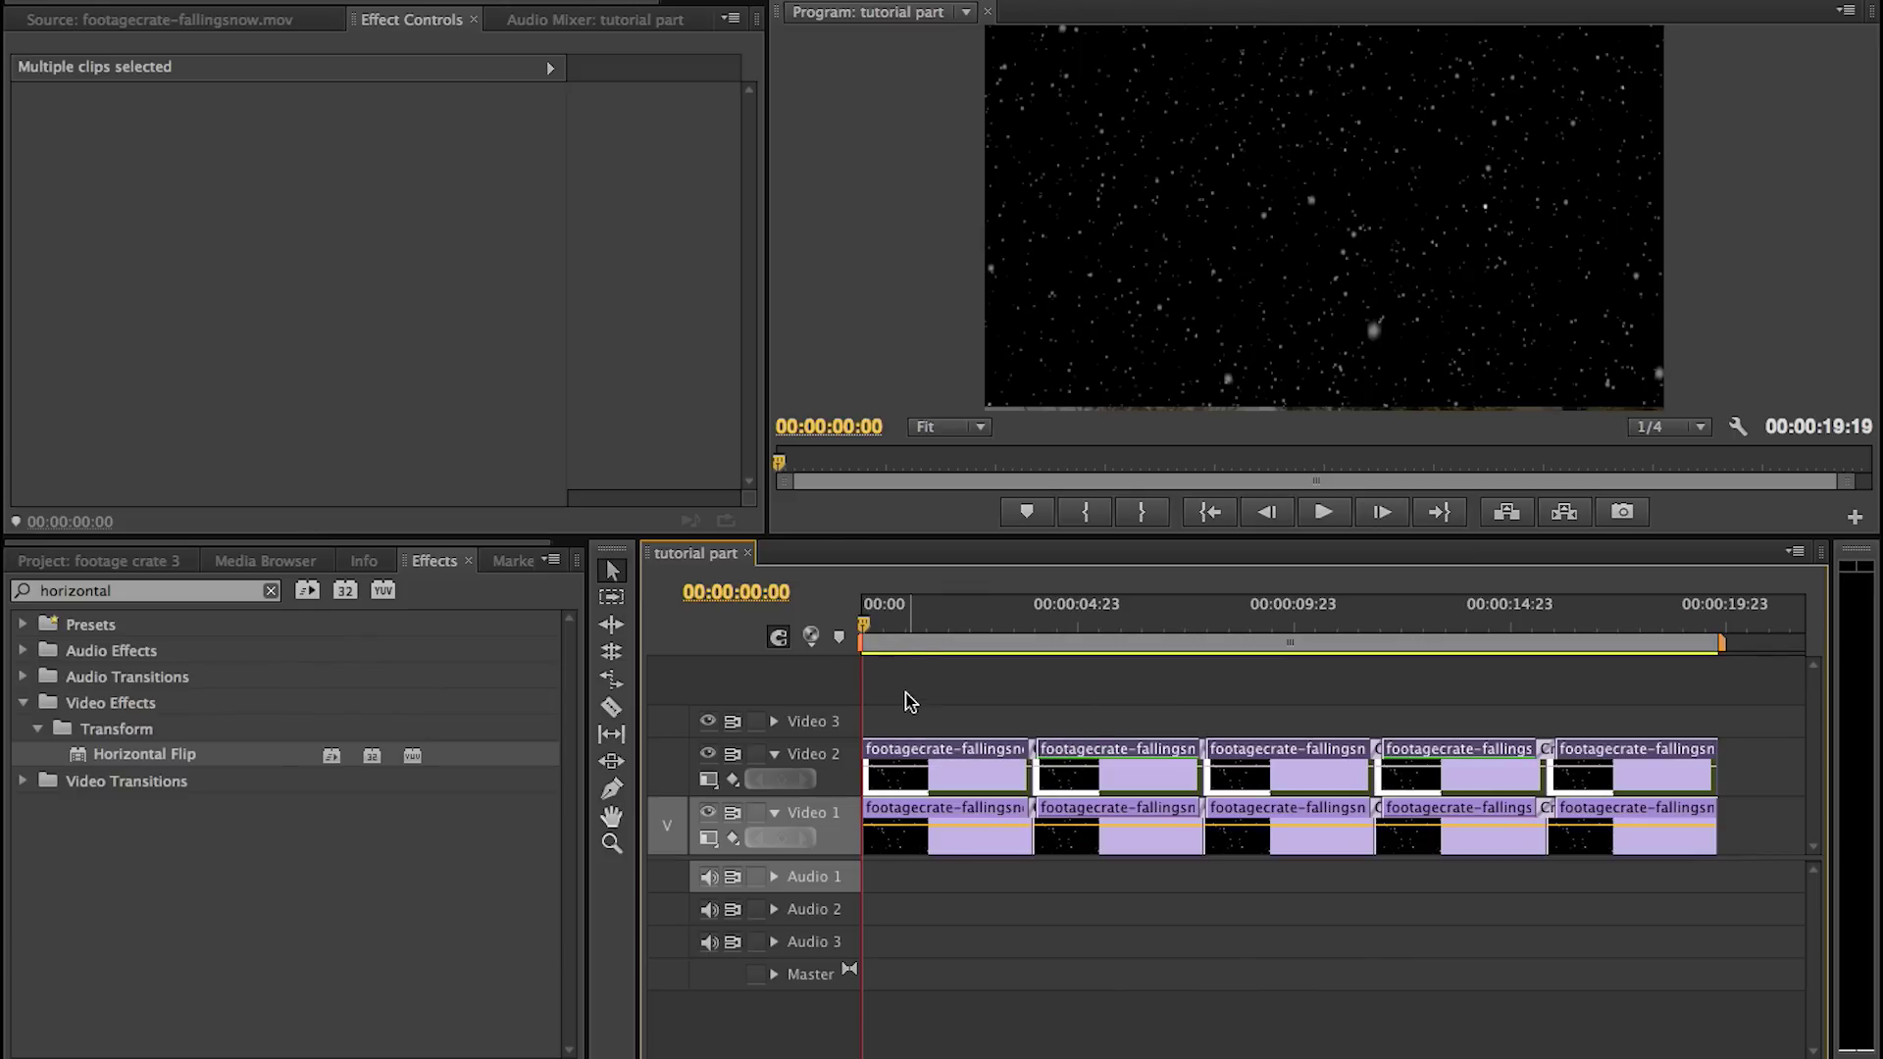
{"action": "left_click_drag", "start_coordinate": [900, 755], "coordinate": [934, 750]}
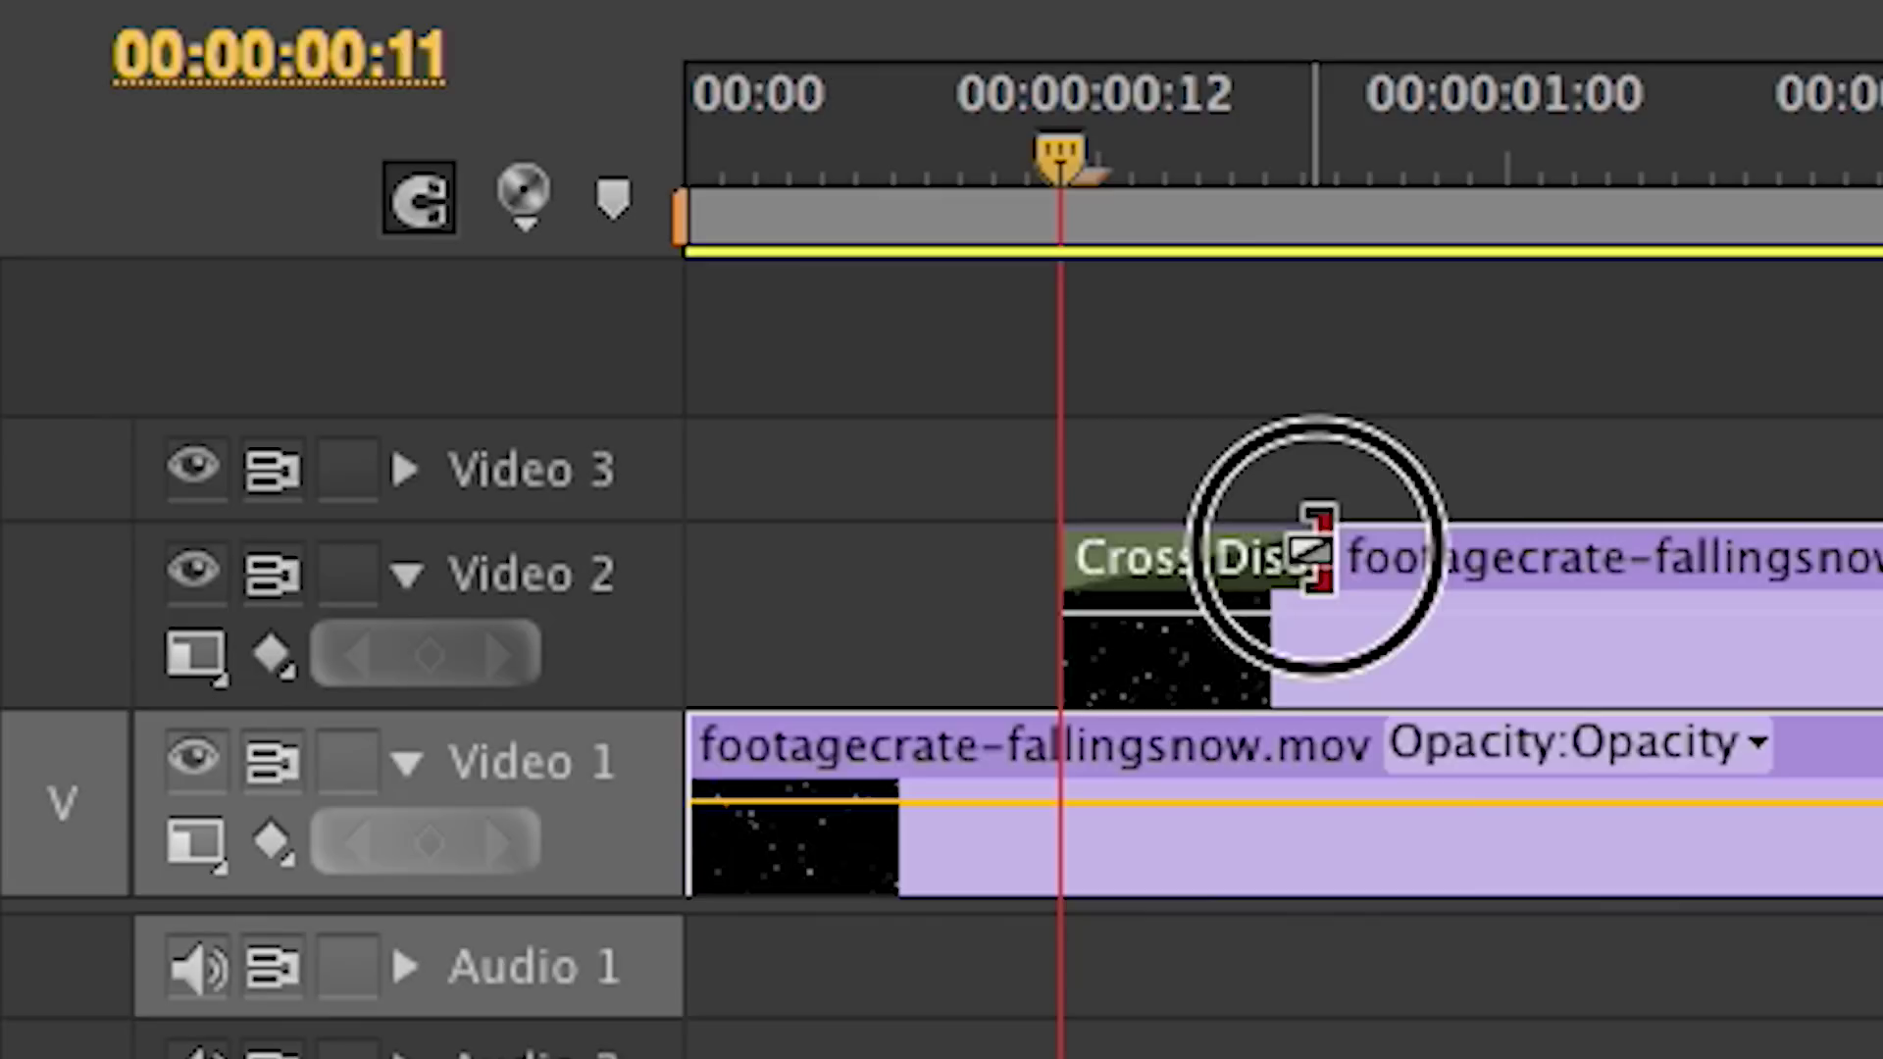
{"action": "left_click_drag", "start_coordinate": [1317, 549], "coordinate": [1363, 561]}
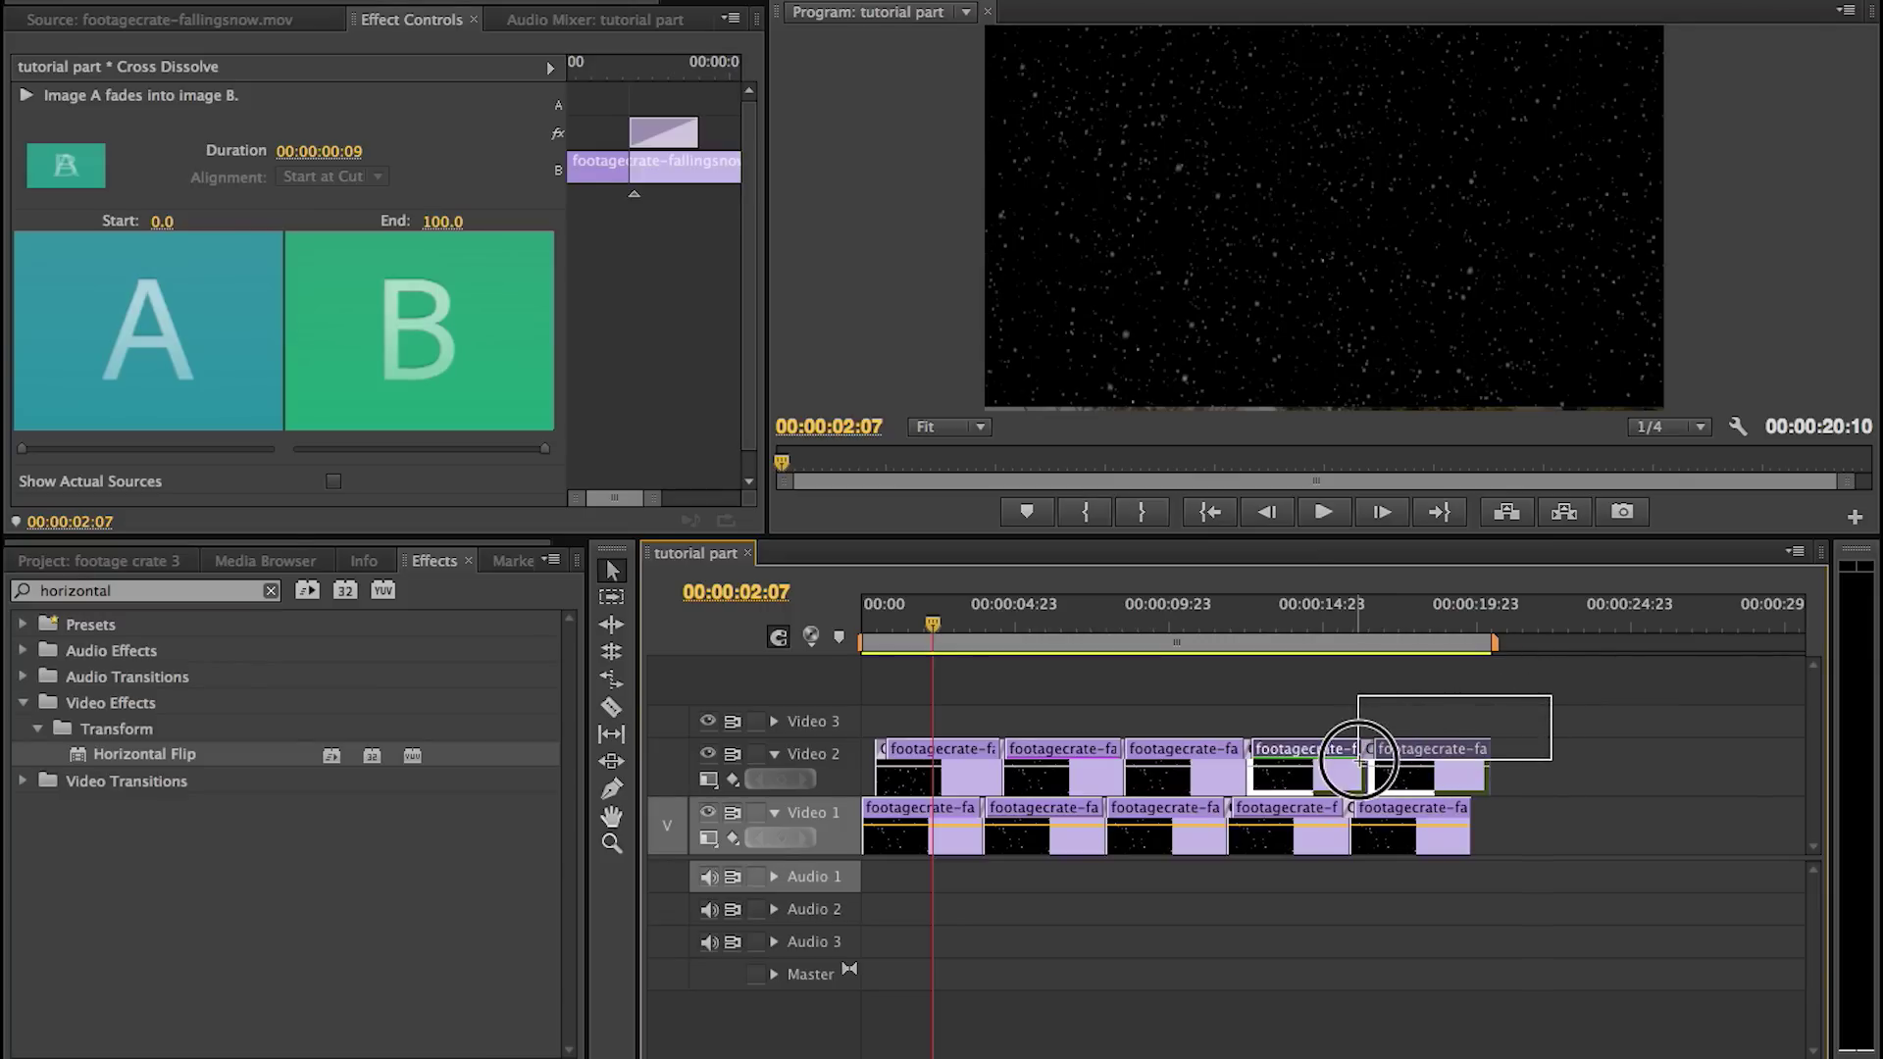
Apply Horizontal Flip to all the falling snow clips on Video 2 and preview the layered snow
{"action": "left_click_drag", "start_coordinate": [1357, 760], "coordinate": [914, 778]}
{"action": "left_click_drag", "start_coordinate": [173, 755], "coordinate": [949, 777]}
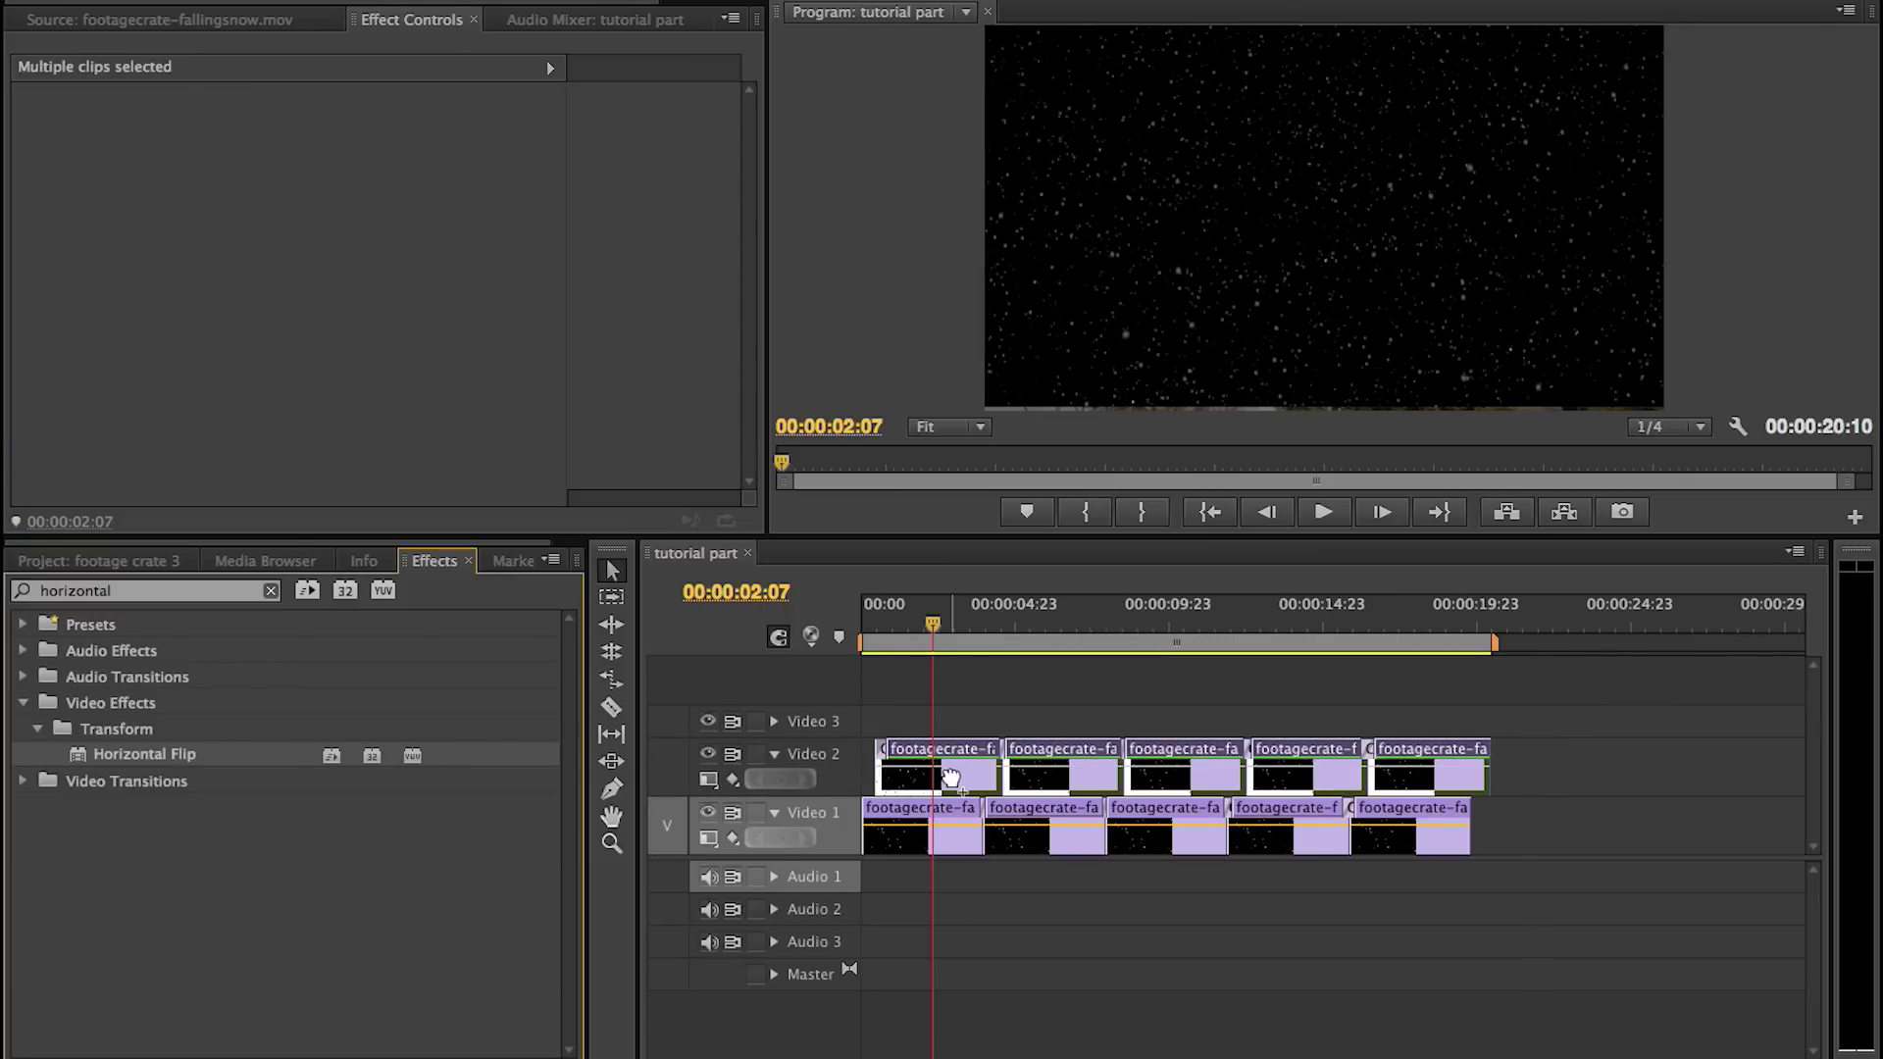
{"action": "left_click_drag", "start_coordinate": [922, 624], "coordinate": [1005, 621]}
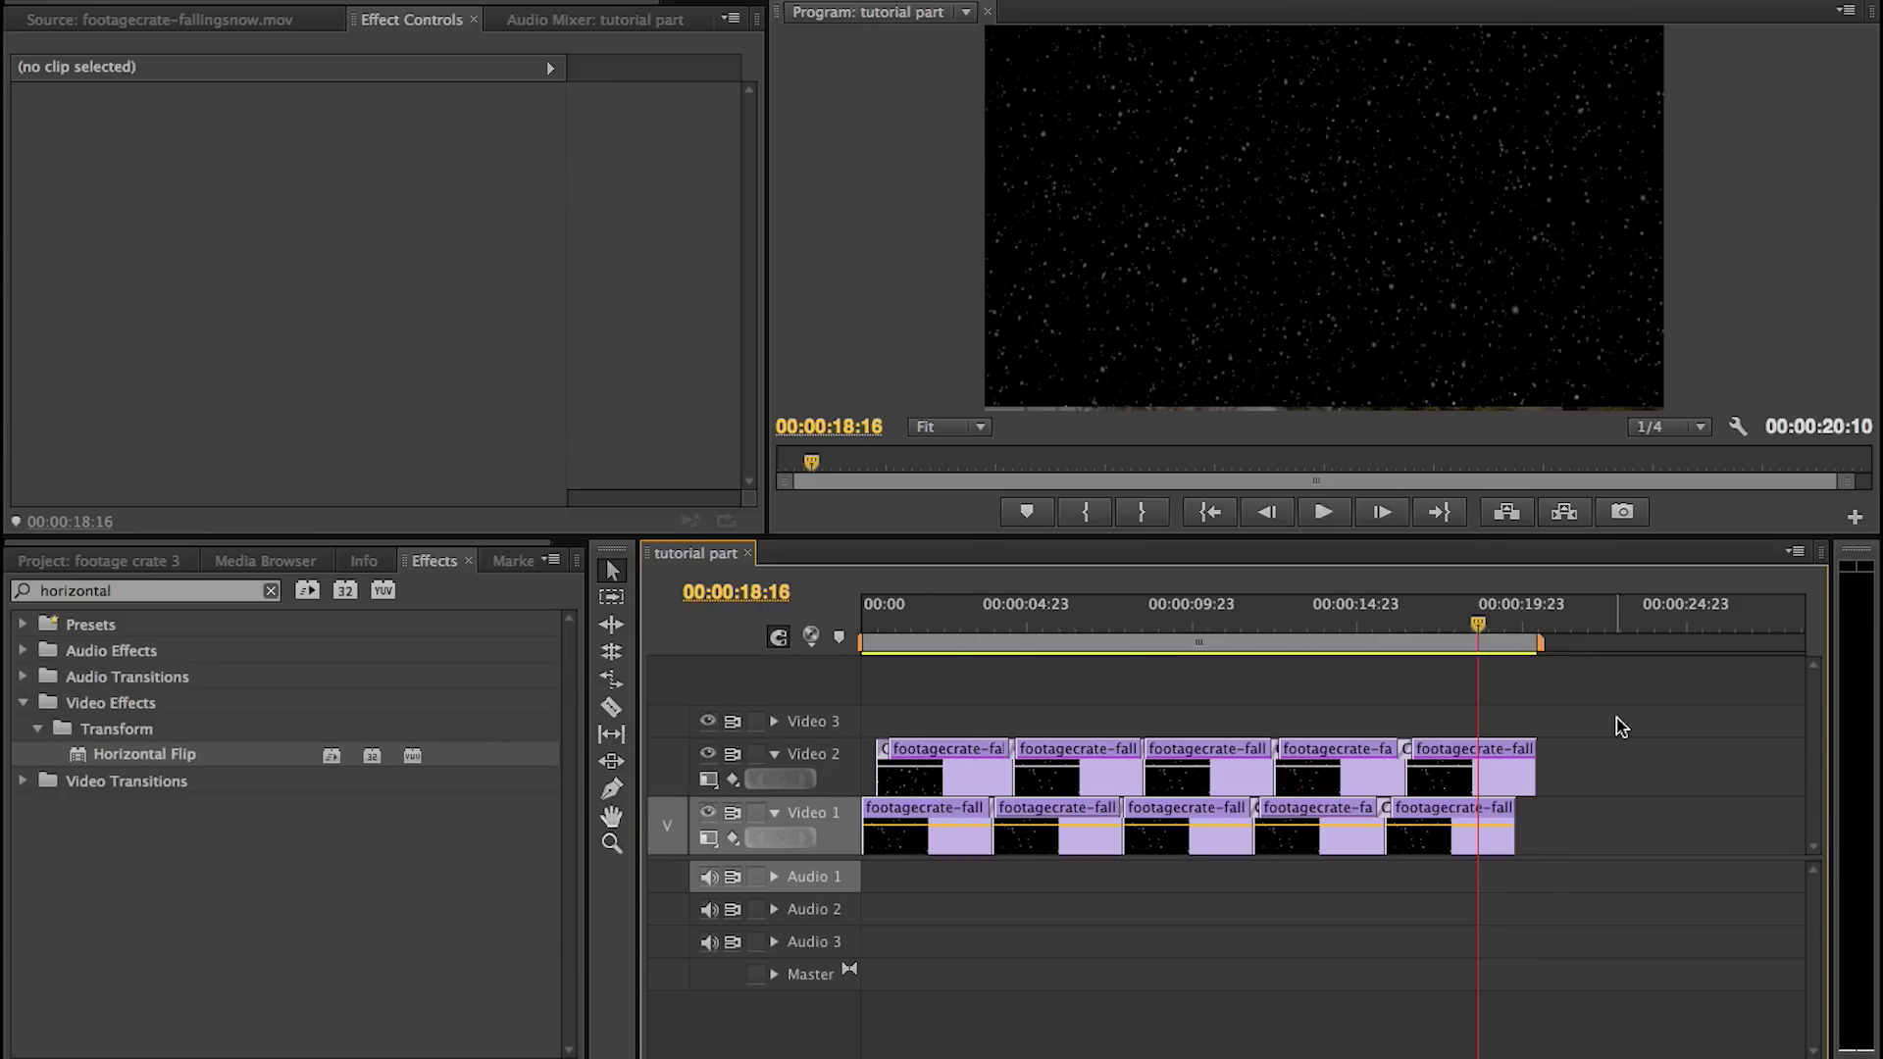
Nest all the falling snow clips on Video 1 and Video 2 into a single sequence
{"action": "left_click_drag", "start_coordinate": [1610, 696], "coordinate": [917, 901]}
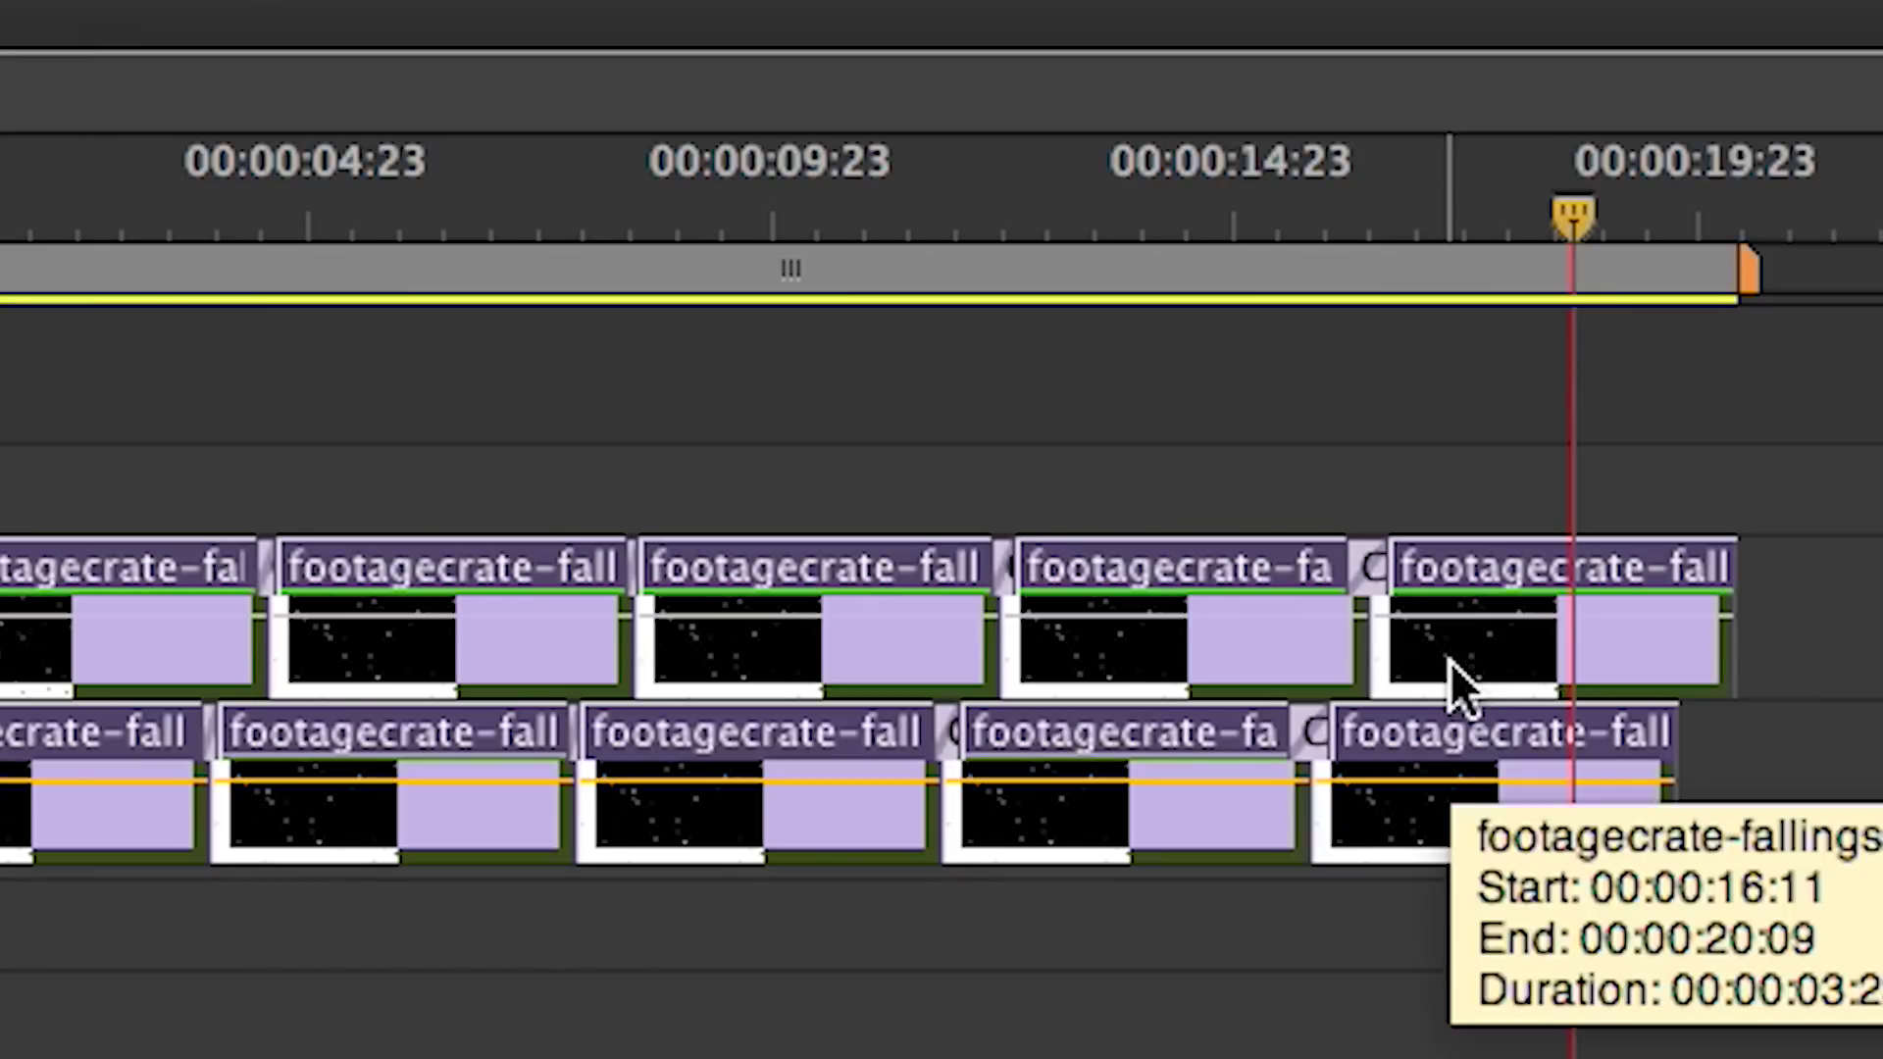
{"action": "right_click", "coordinate": [1451, 662]}
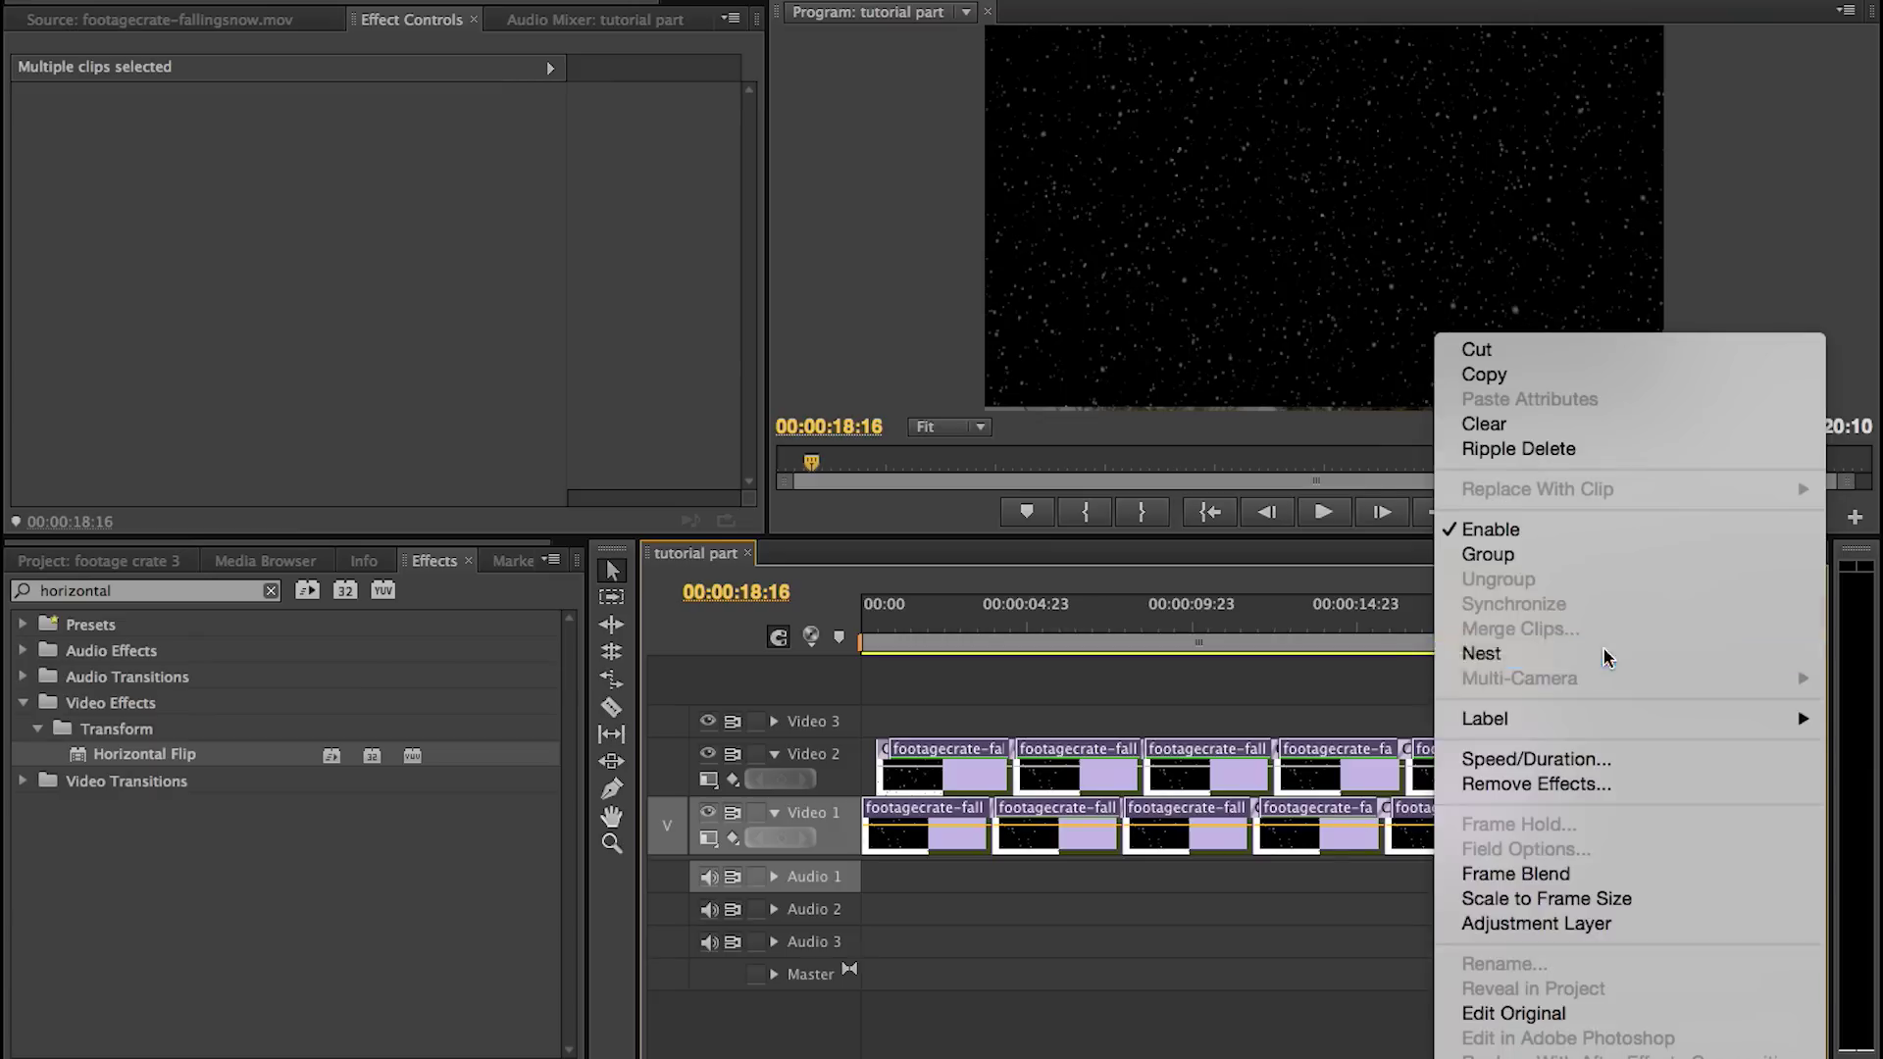
{"action": "left_click", "coordinate": [1028, 839]}
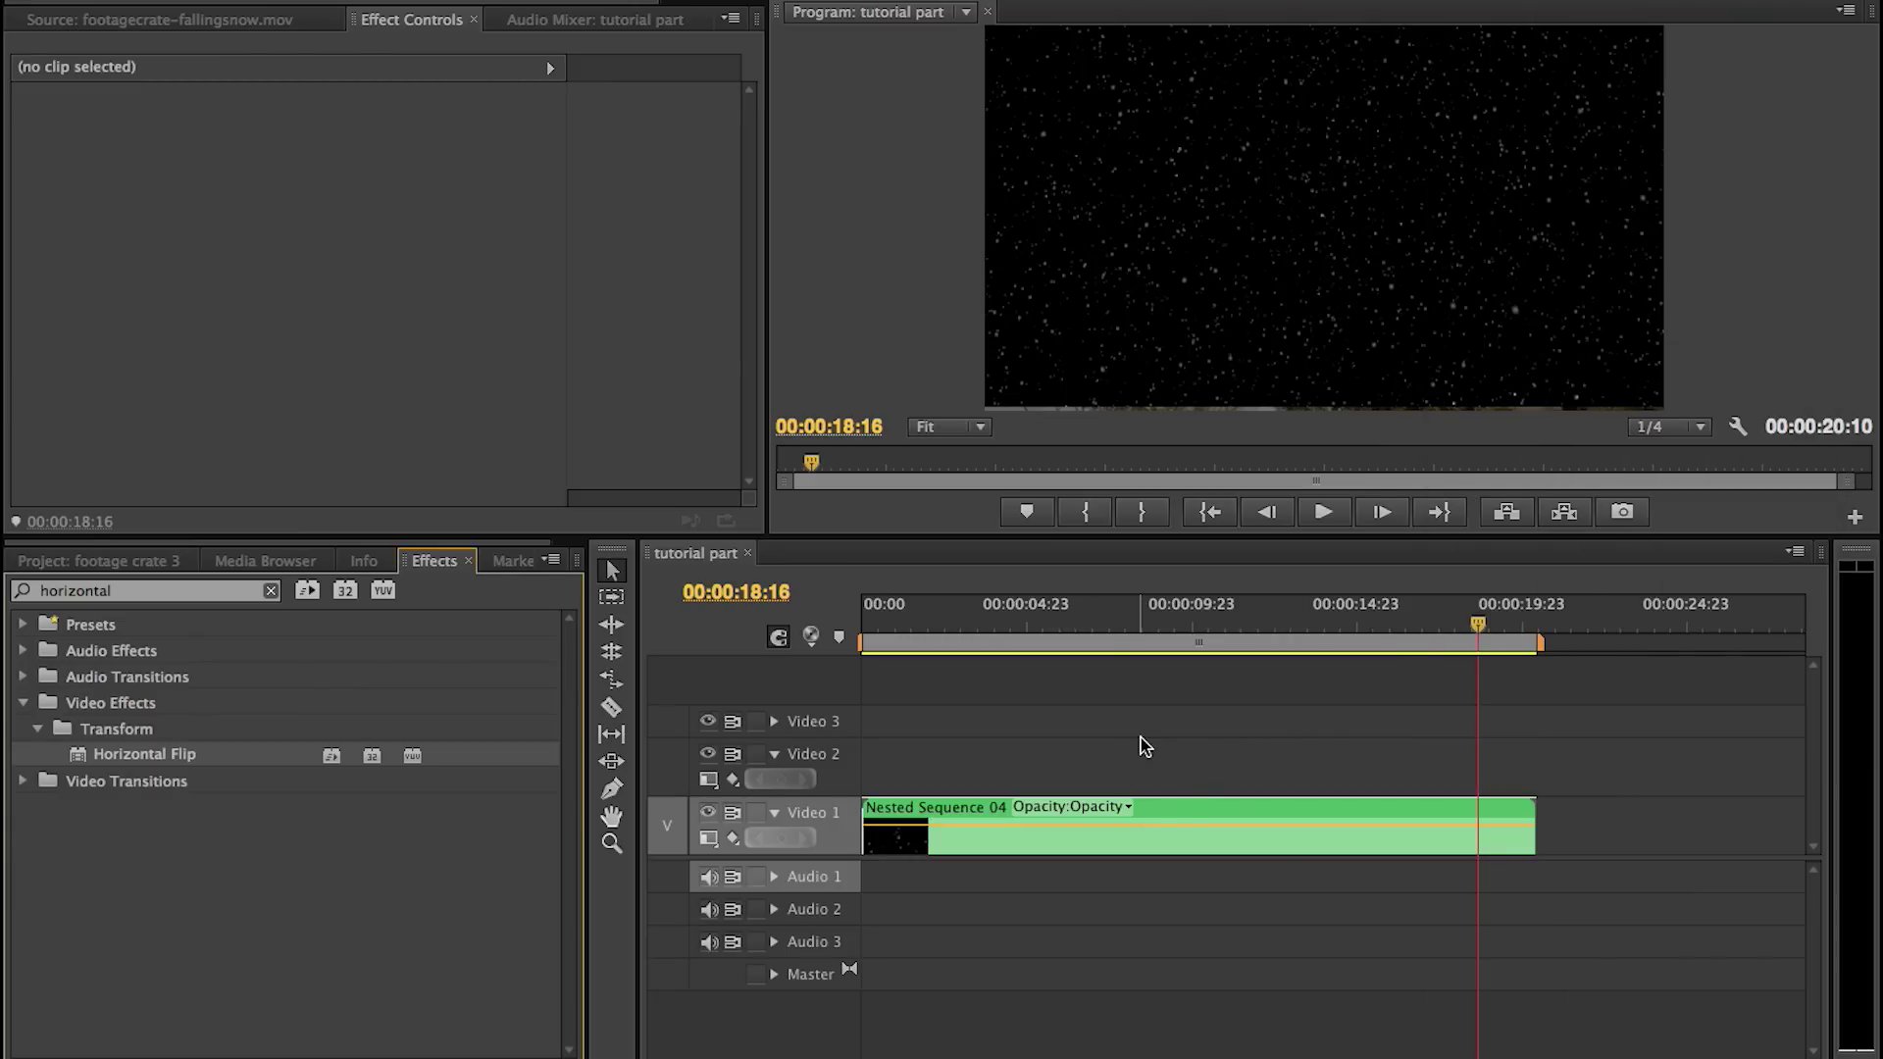
{"action": "key", "text": "Home"}
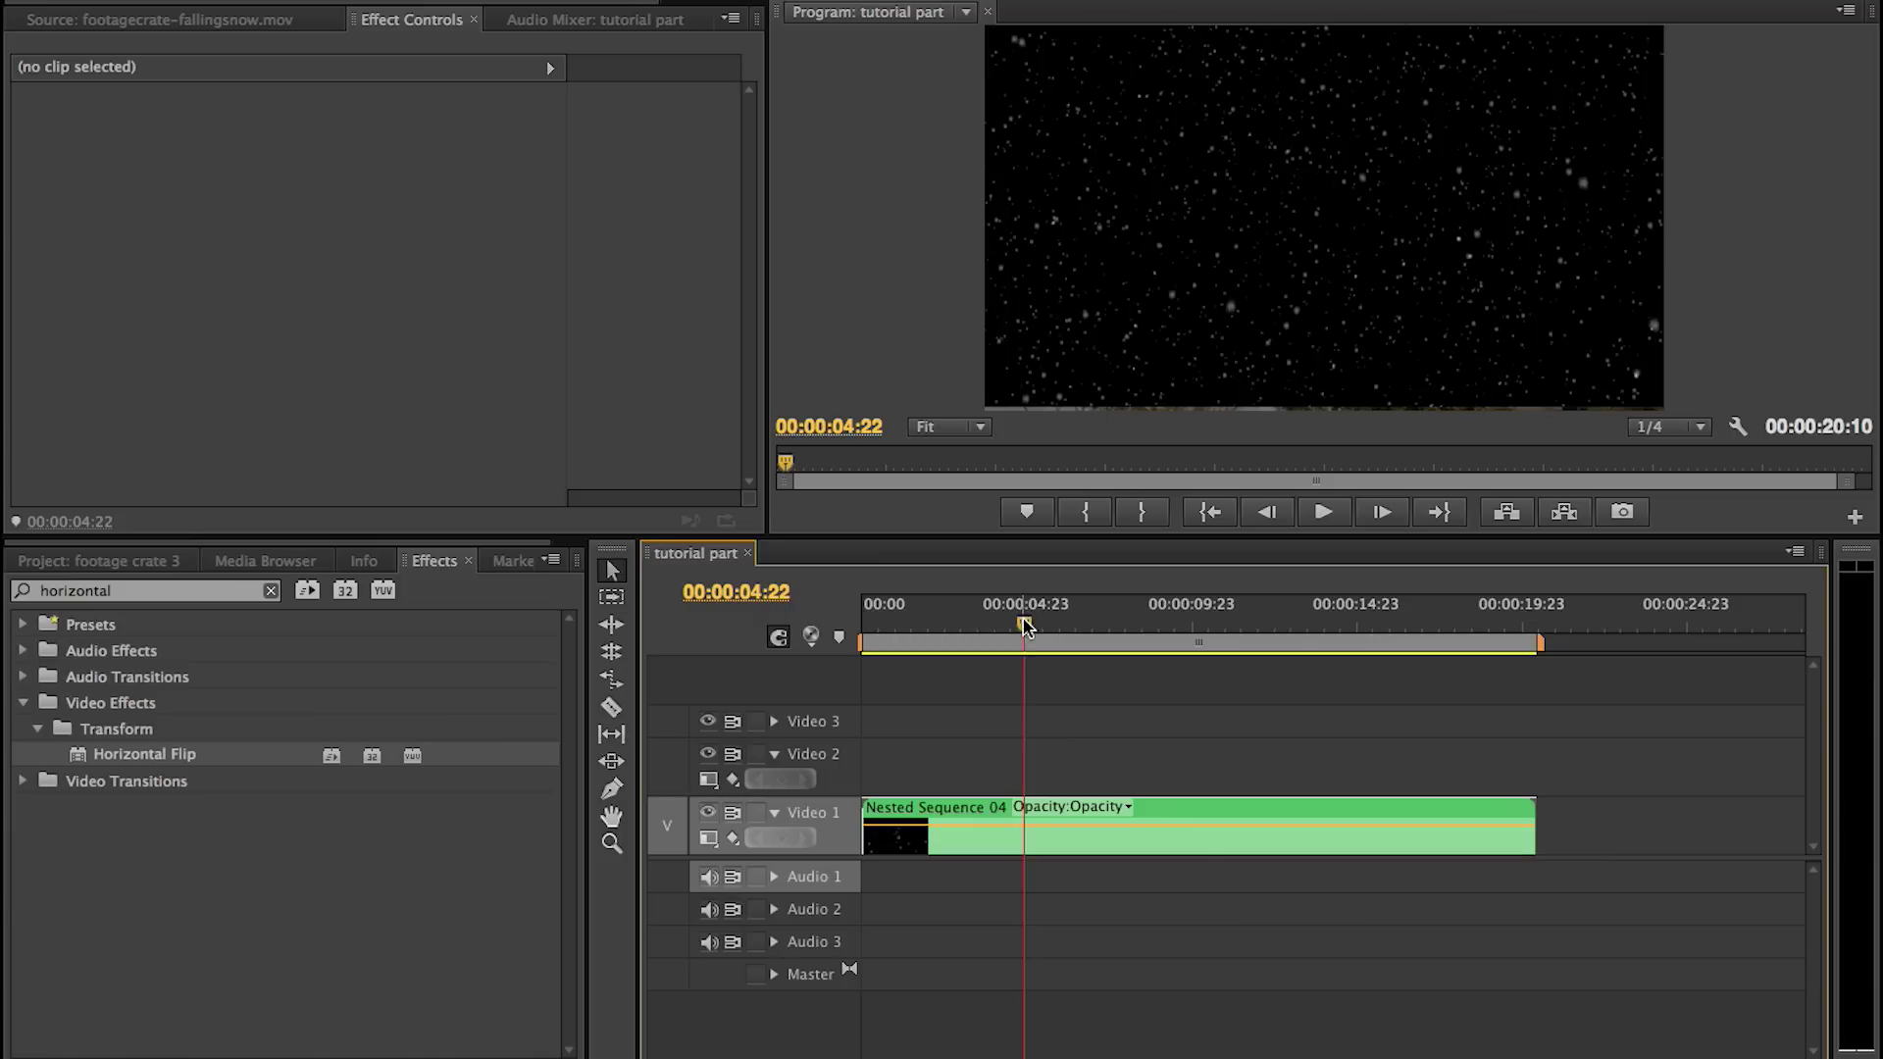
{"action": "left_click", "coordinate": [1043, 620]}
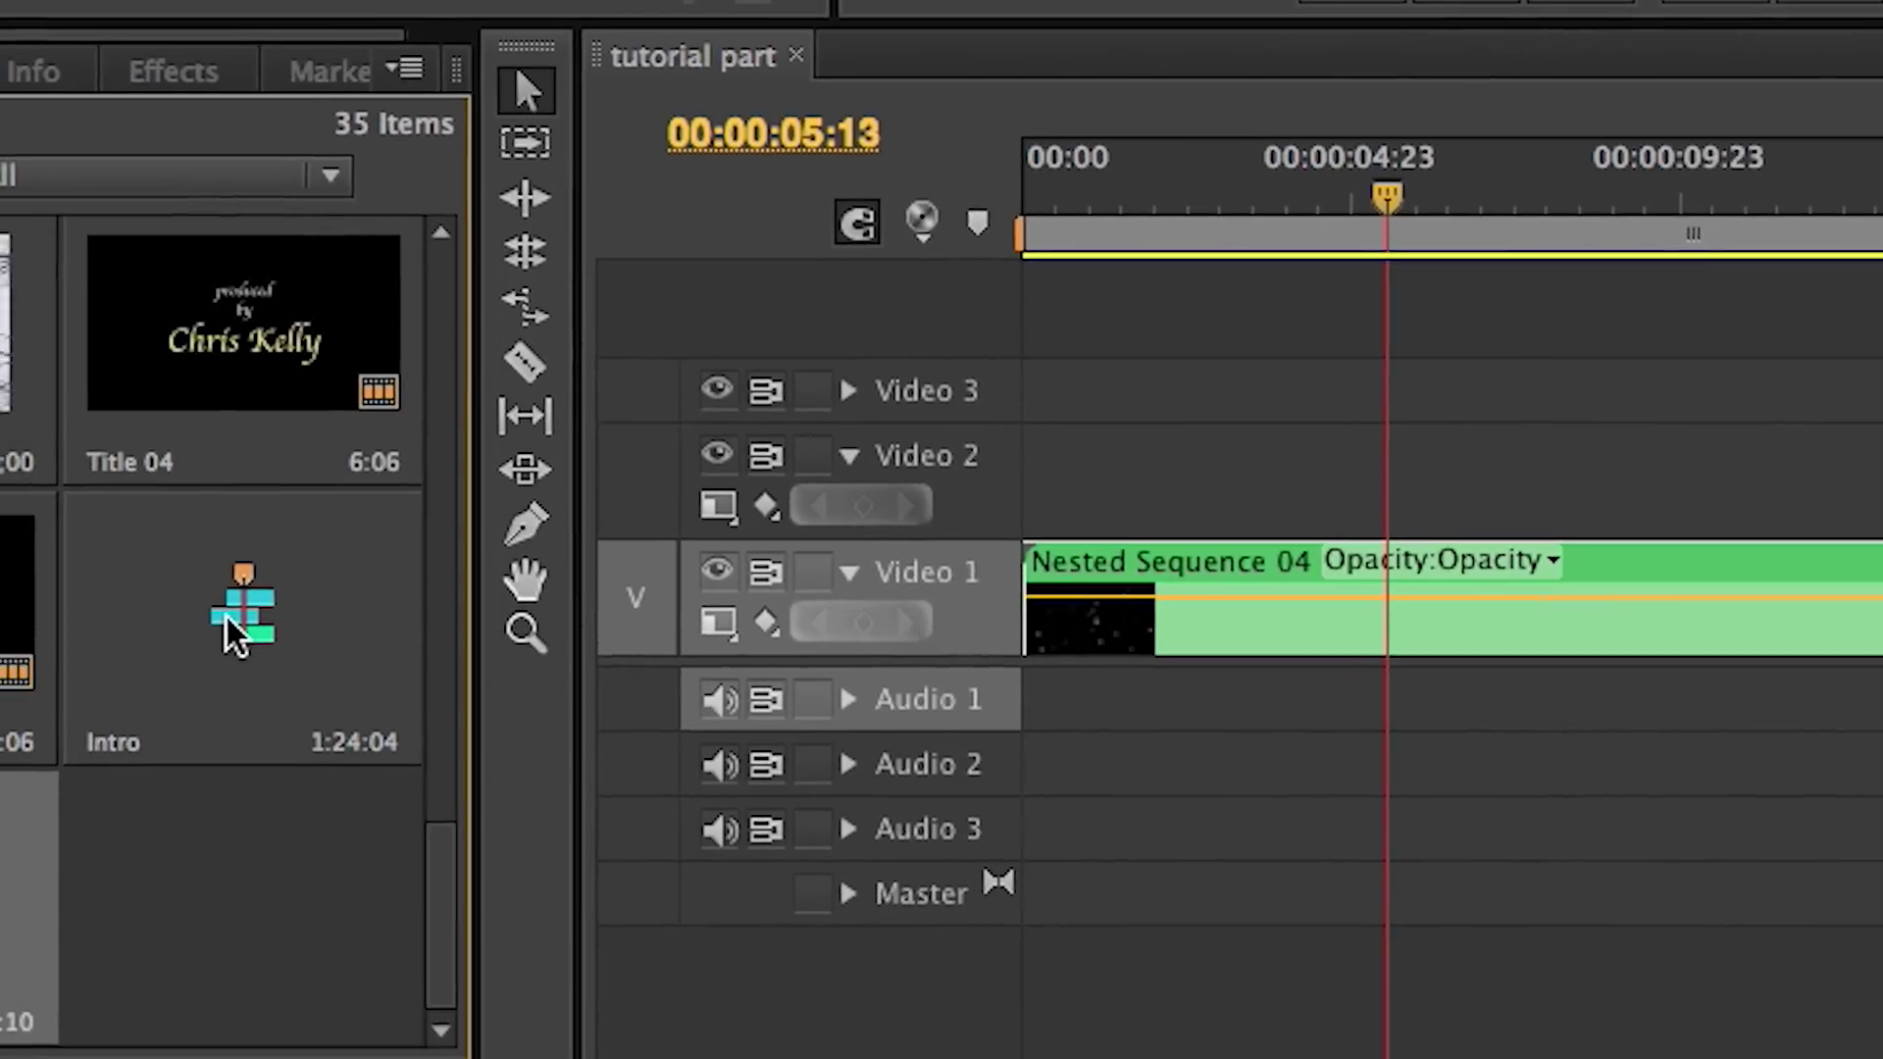
Open the Intro sequence and switch between it and the tutorial part sequence, ending on Intro
{"action": "left_click", "coordinate": [457, 834]}
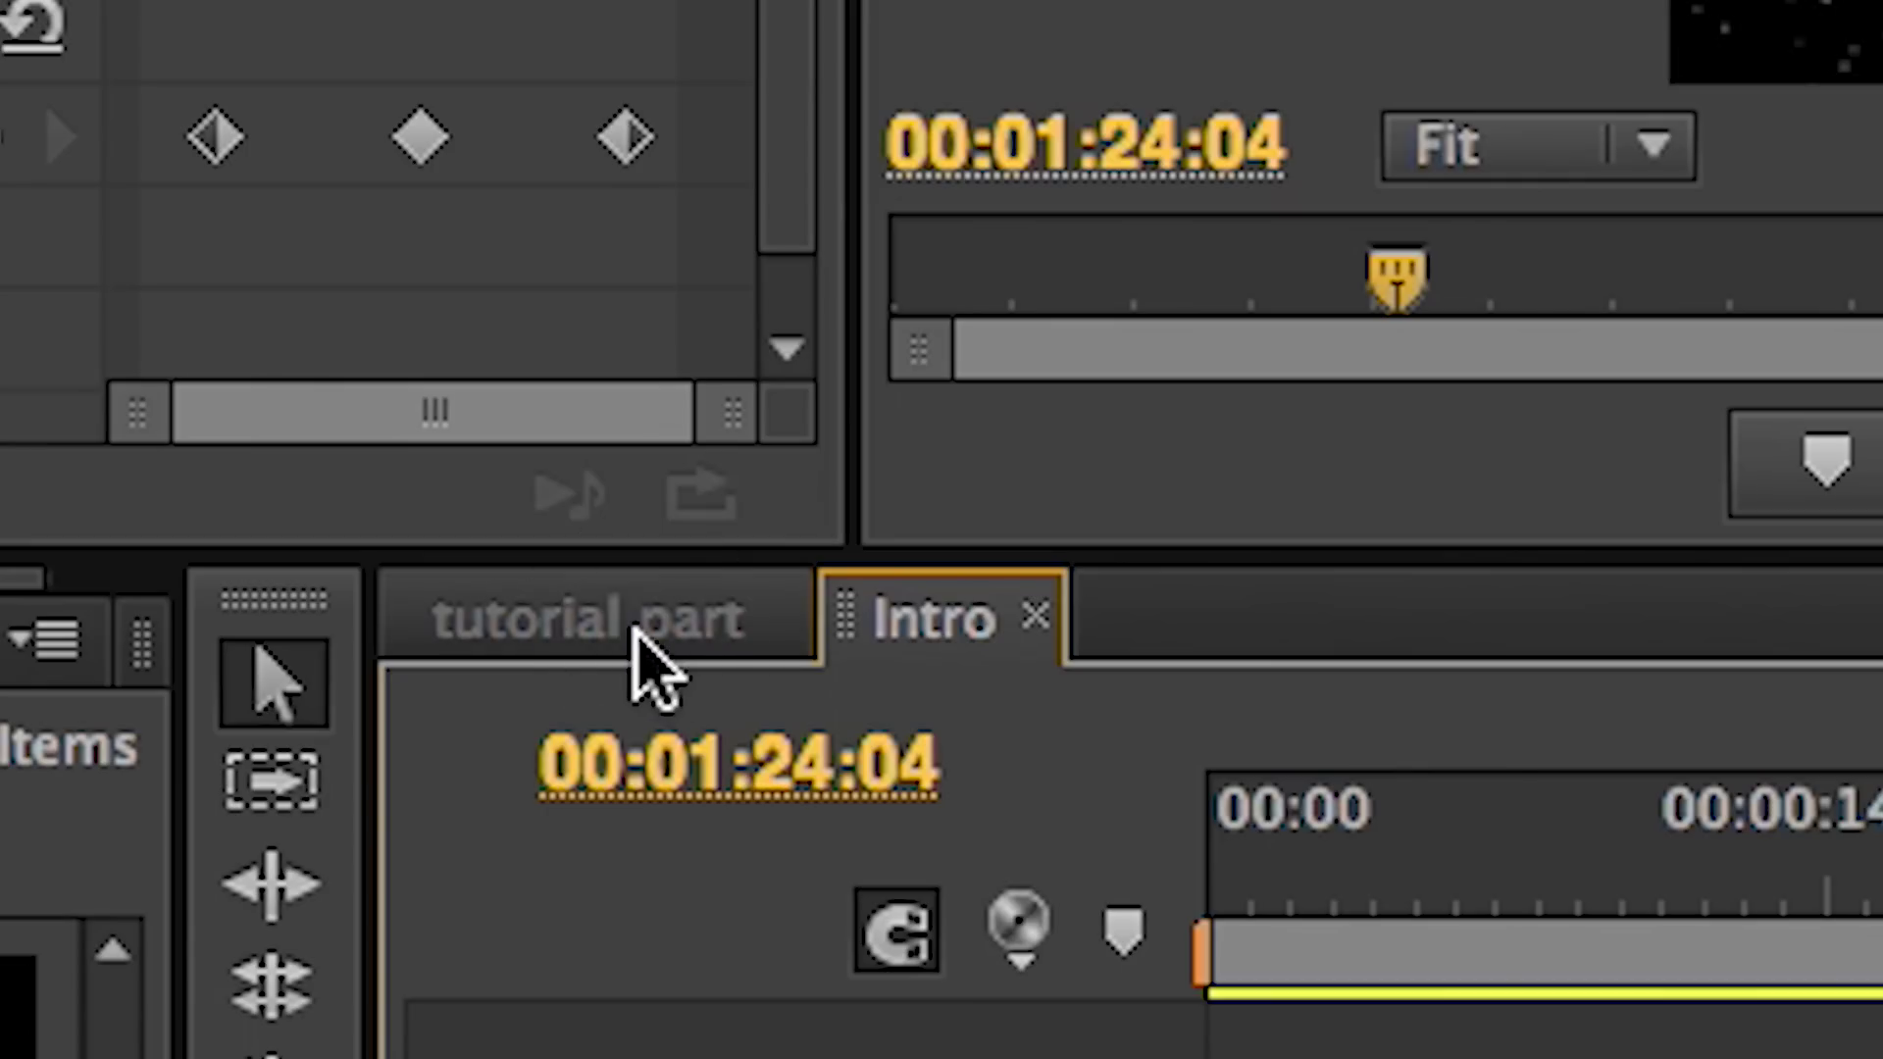
{"action": "left_click", "coordinate": [643, 667]}
{"action": "left_click", "coordinate": [916, 633]}
{"action": "left_click", "coordinate": [657, 667]}
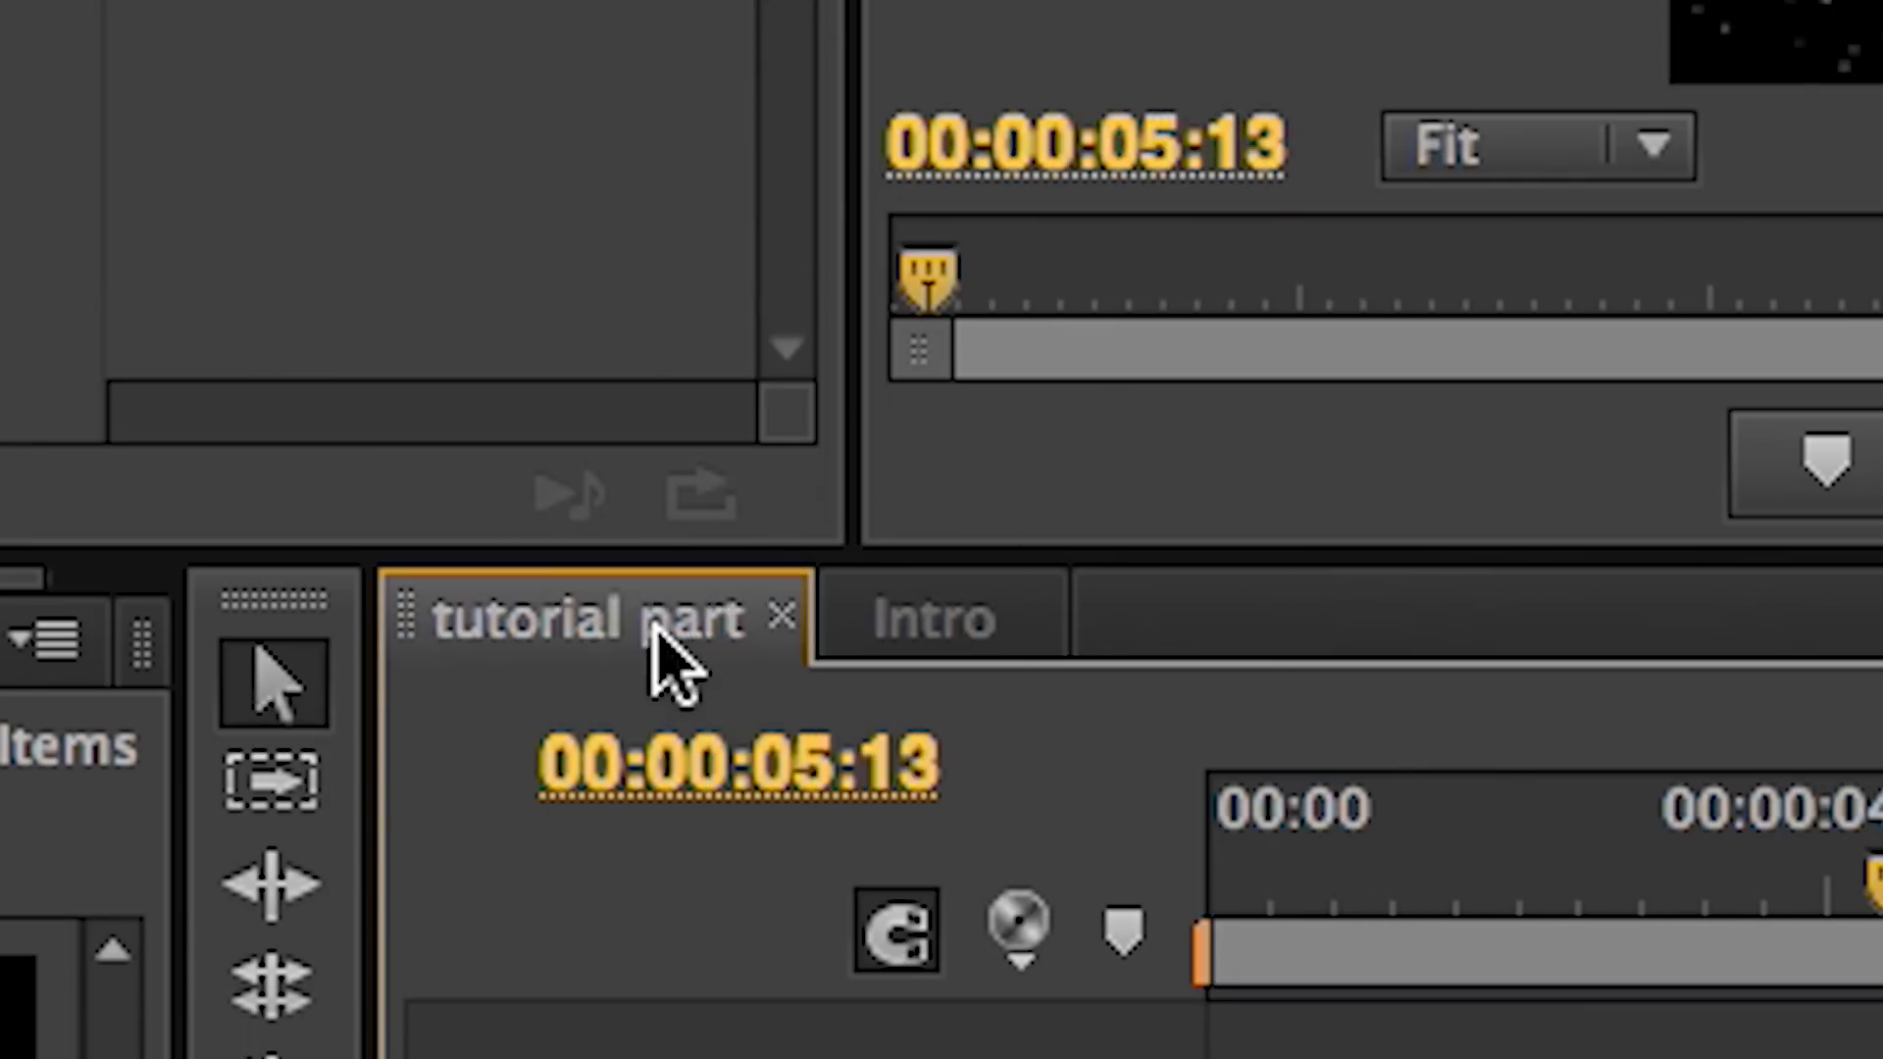
{"action": "left_click", "coordinate": [907, 628]}
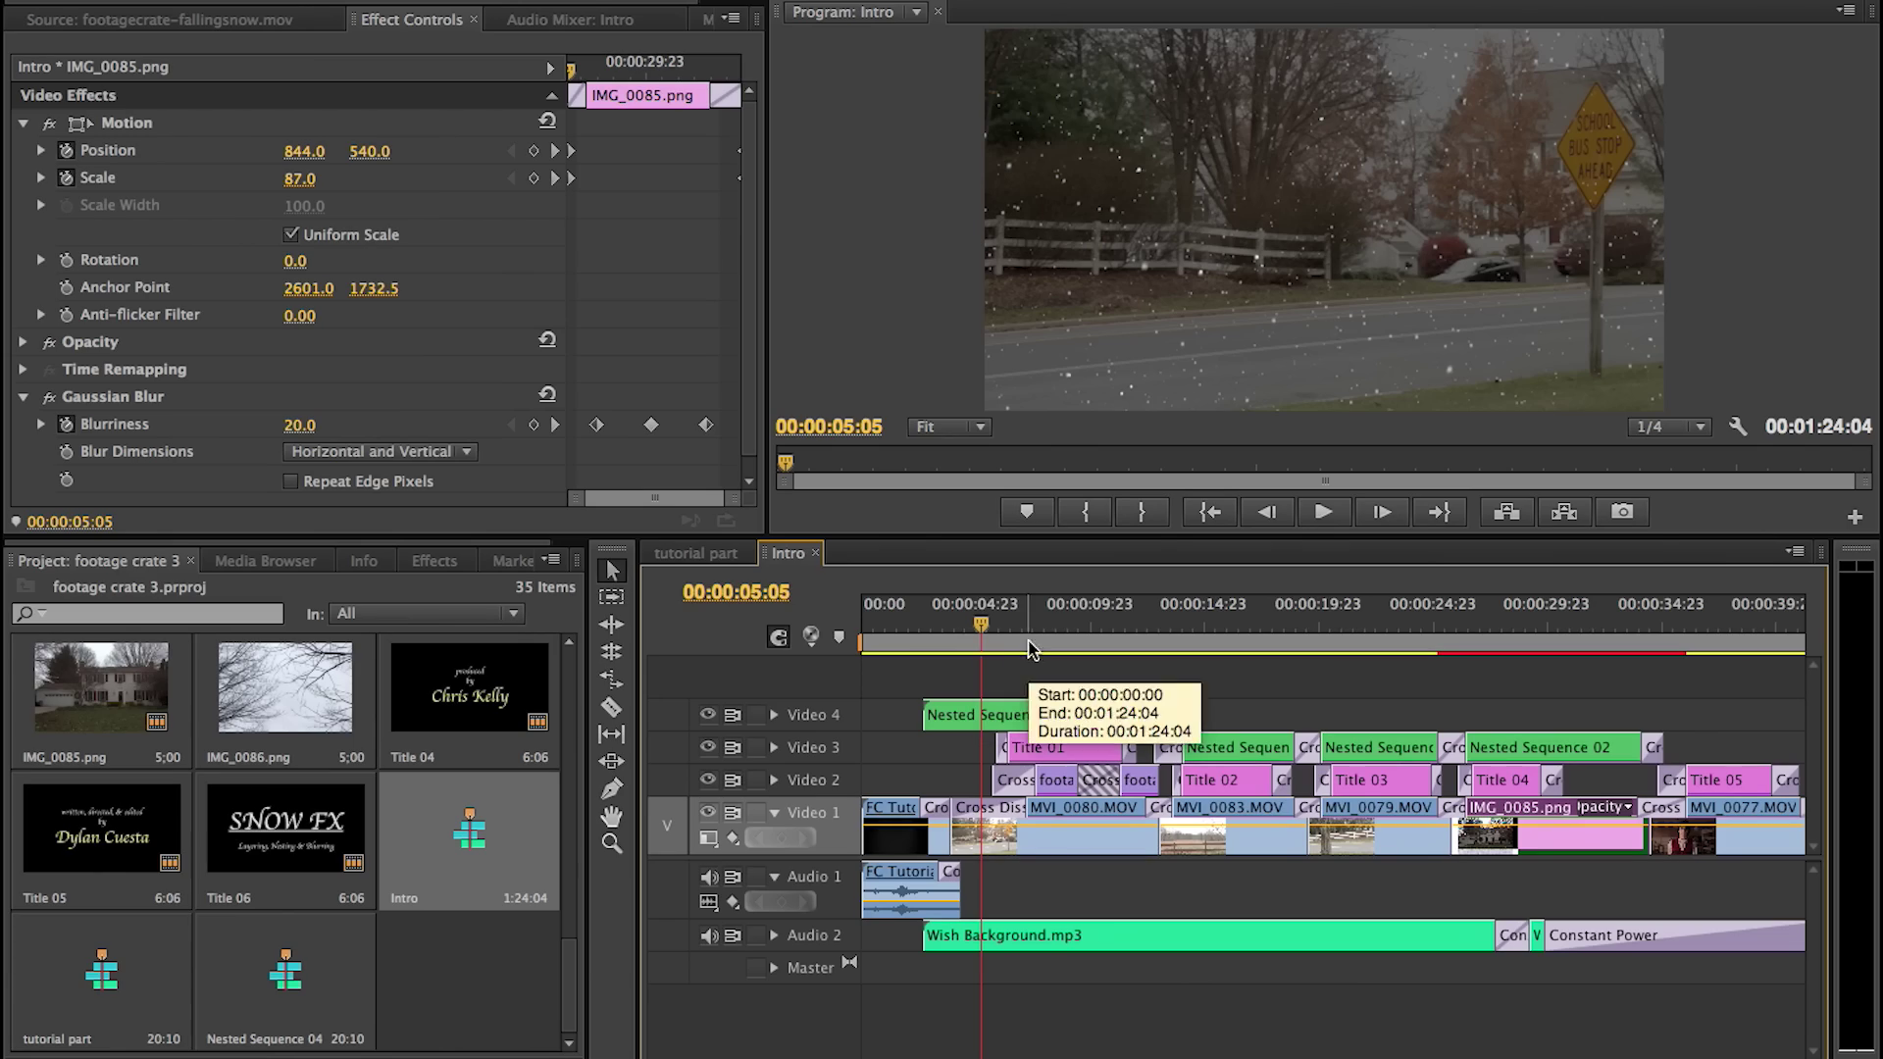
Scrub through the Intro sequence to examine the nested snow layered over the footage and titles
{"action": "left_click_drag", "start_coordinate": [981, 624], "coordinate": [1065, 605]}
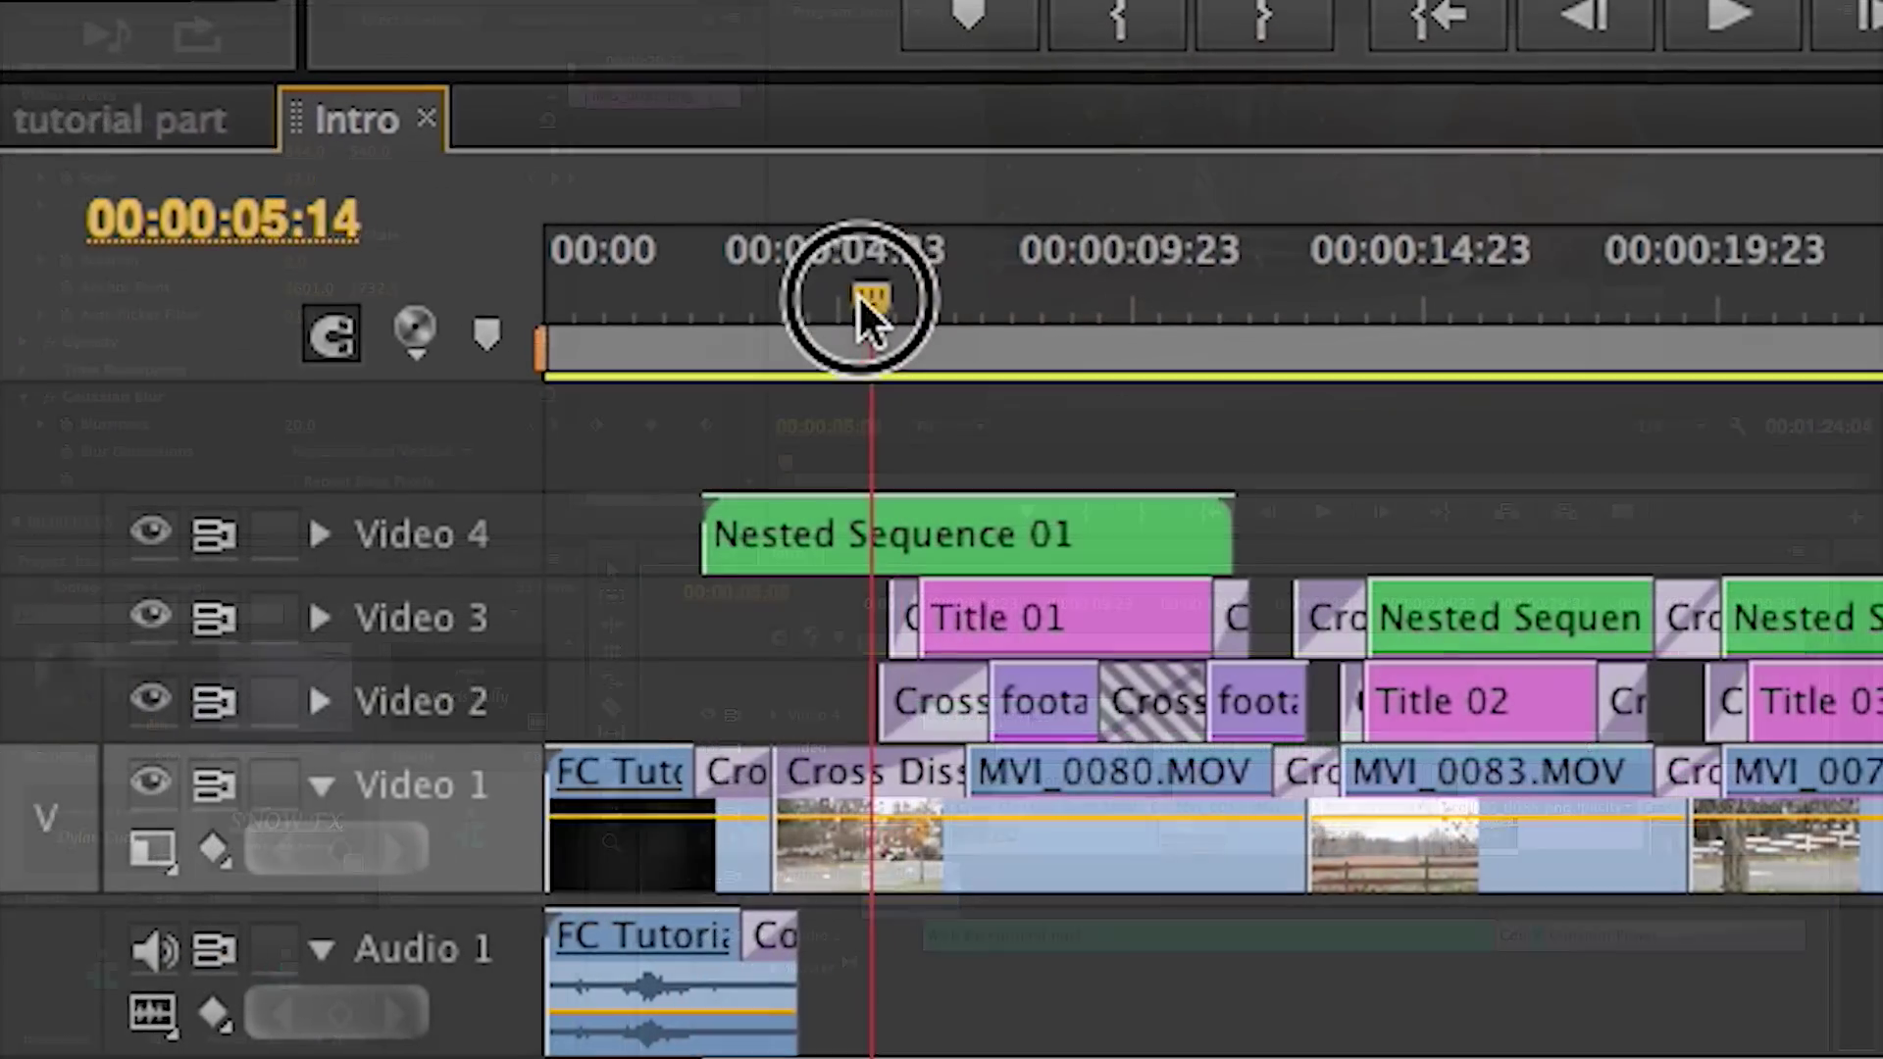
{"action": "left_click_drag", "start_coordinate": [746, 220], "coordinate": [810, 221]}
{"action": "left_click_drag", "start_coordinate": [375, 151], "coordinate": [417, 118]}
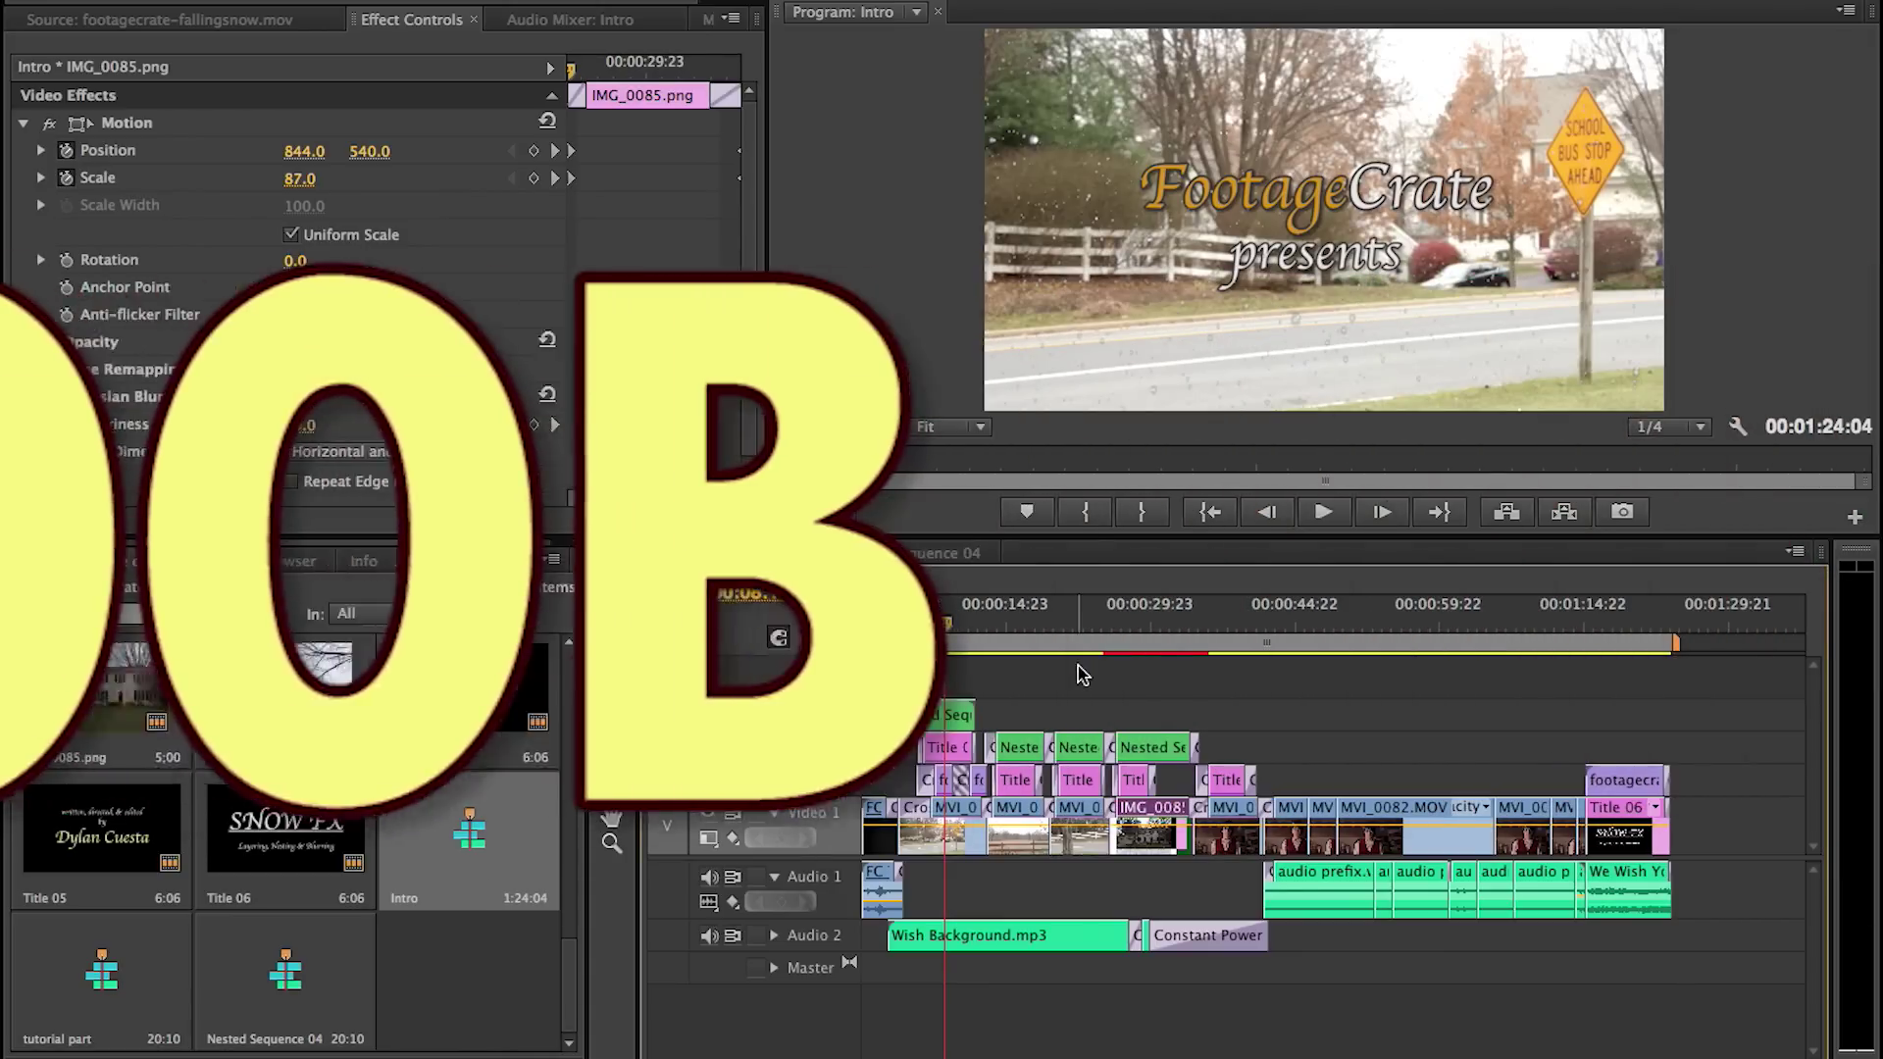
{"action": "left_click", "coordinate": [1081, 627]}
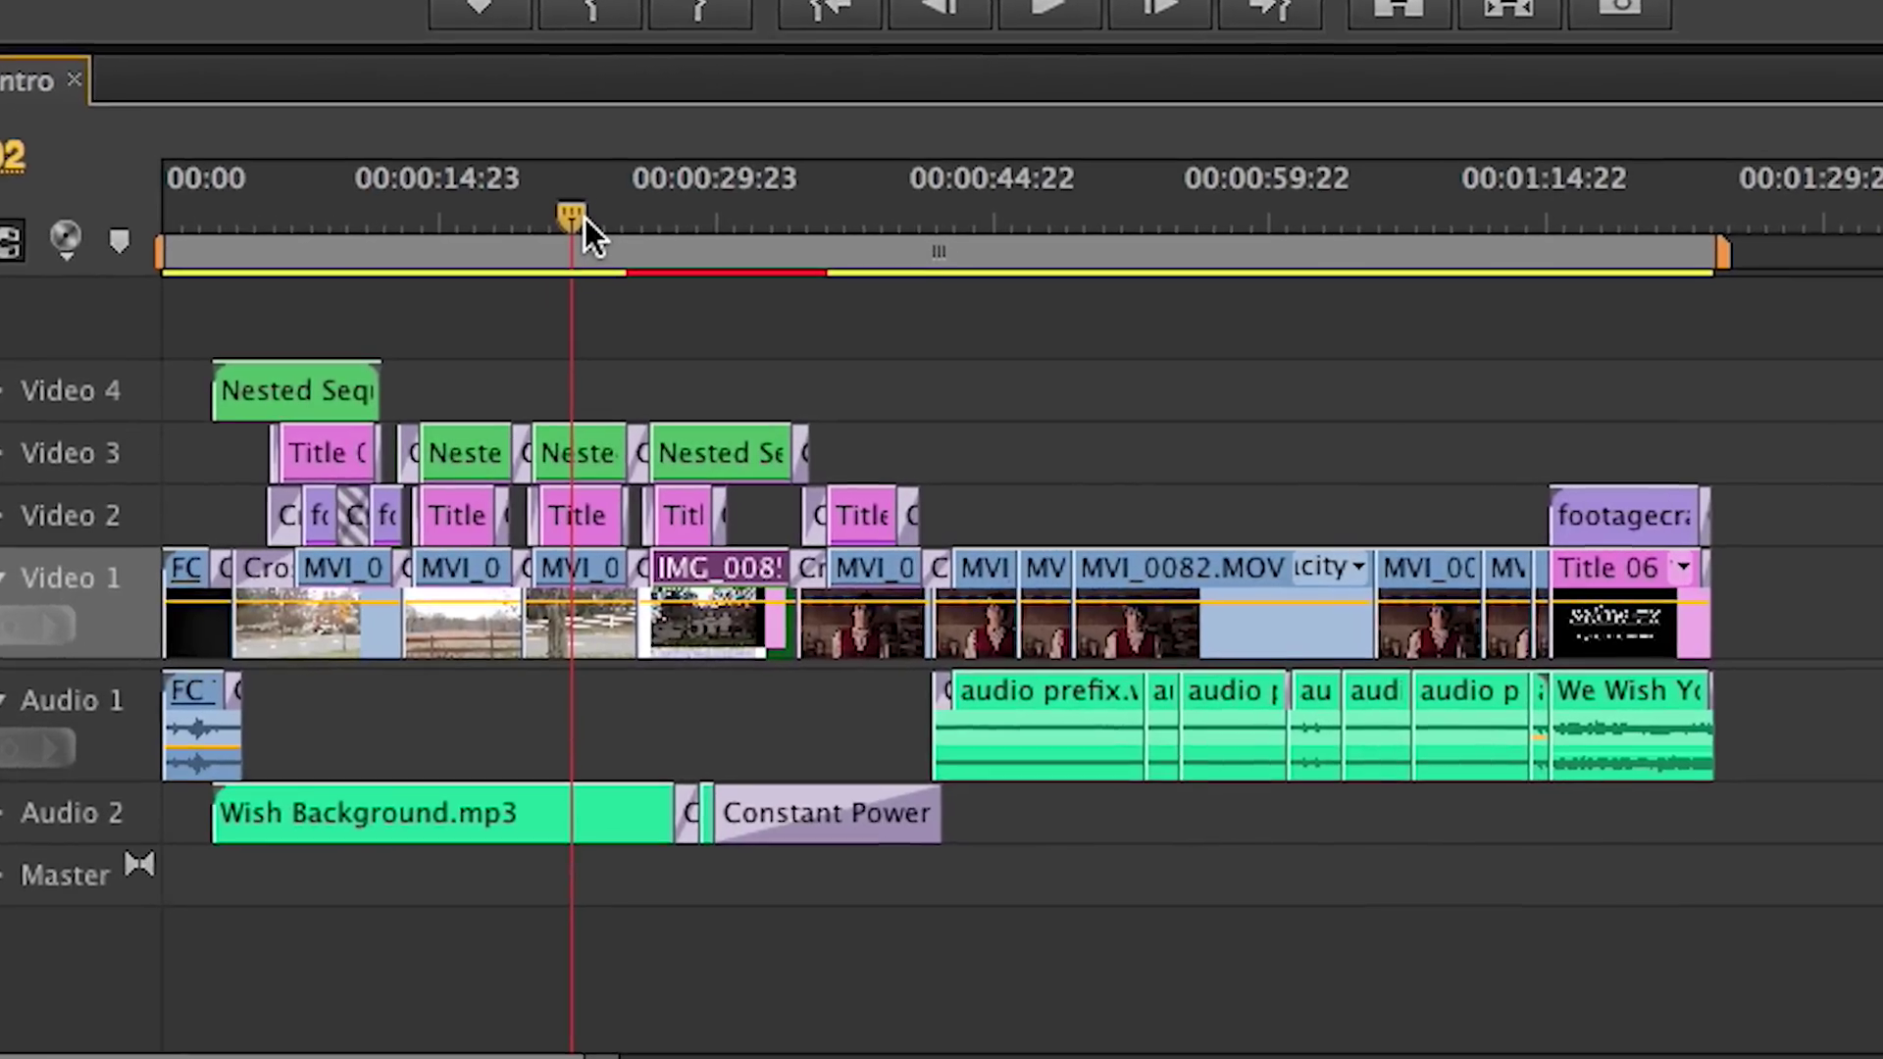
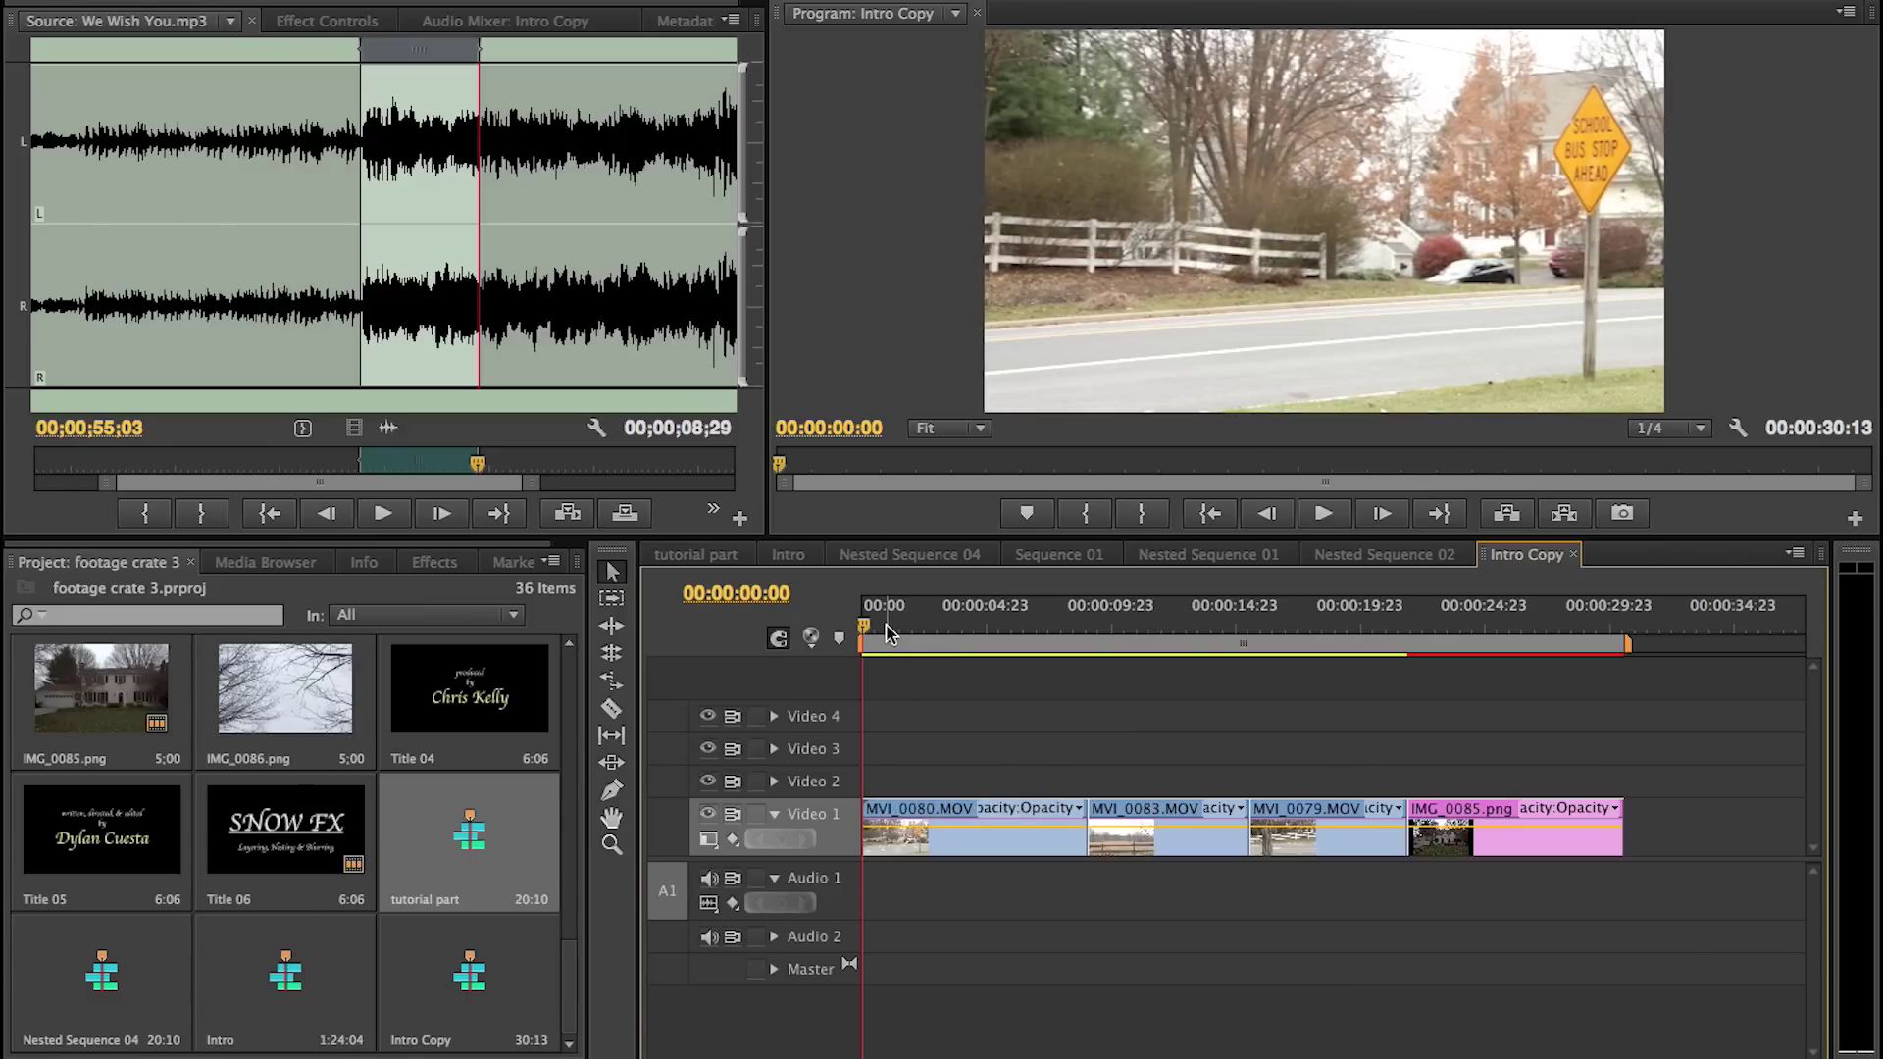
Place the tutorial part snow sequence on Video 2 above the Intro Copy footage, remove its audio, and preview it
{"action": "left_click_drag", "start_coordinate": [887, 633], "coordinate": [1223, 676]}
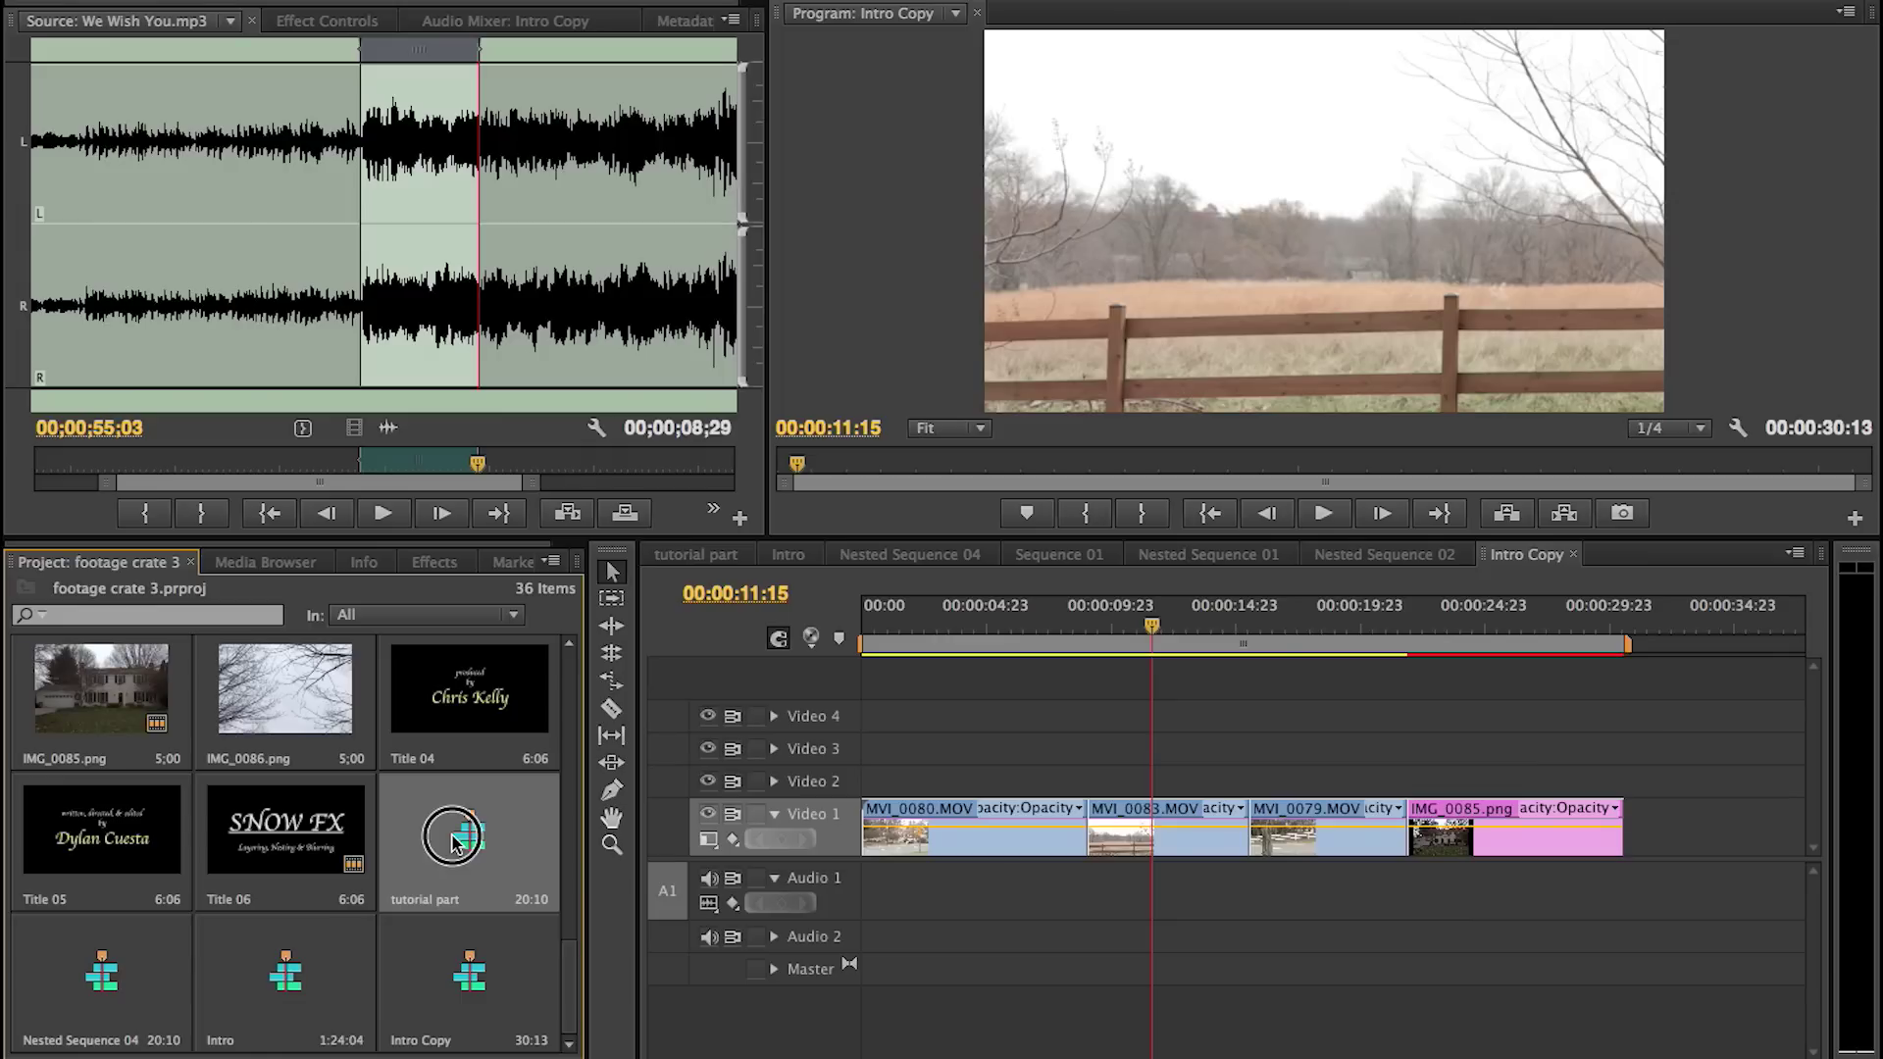
{"action": "left_click_drag", "start_coordinate": [804, 804], "coordinate": [876, 774]}
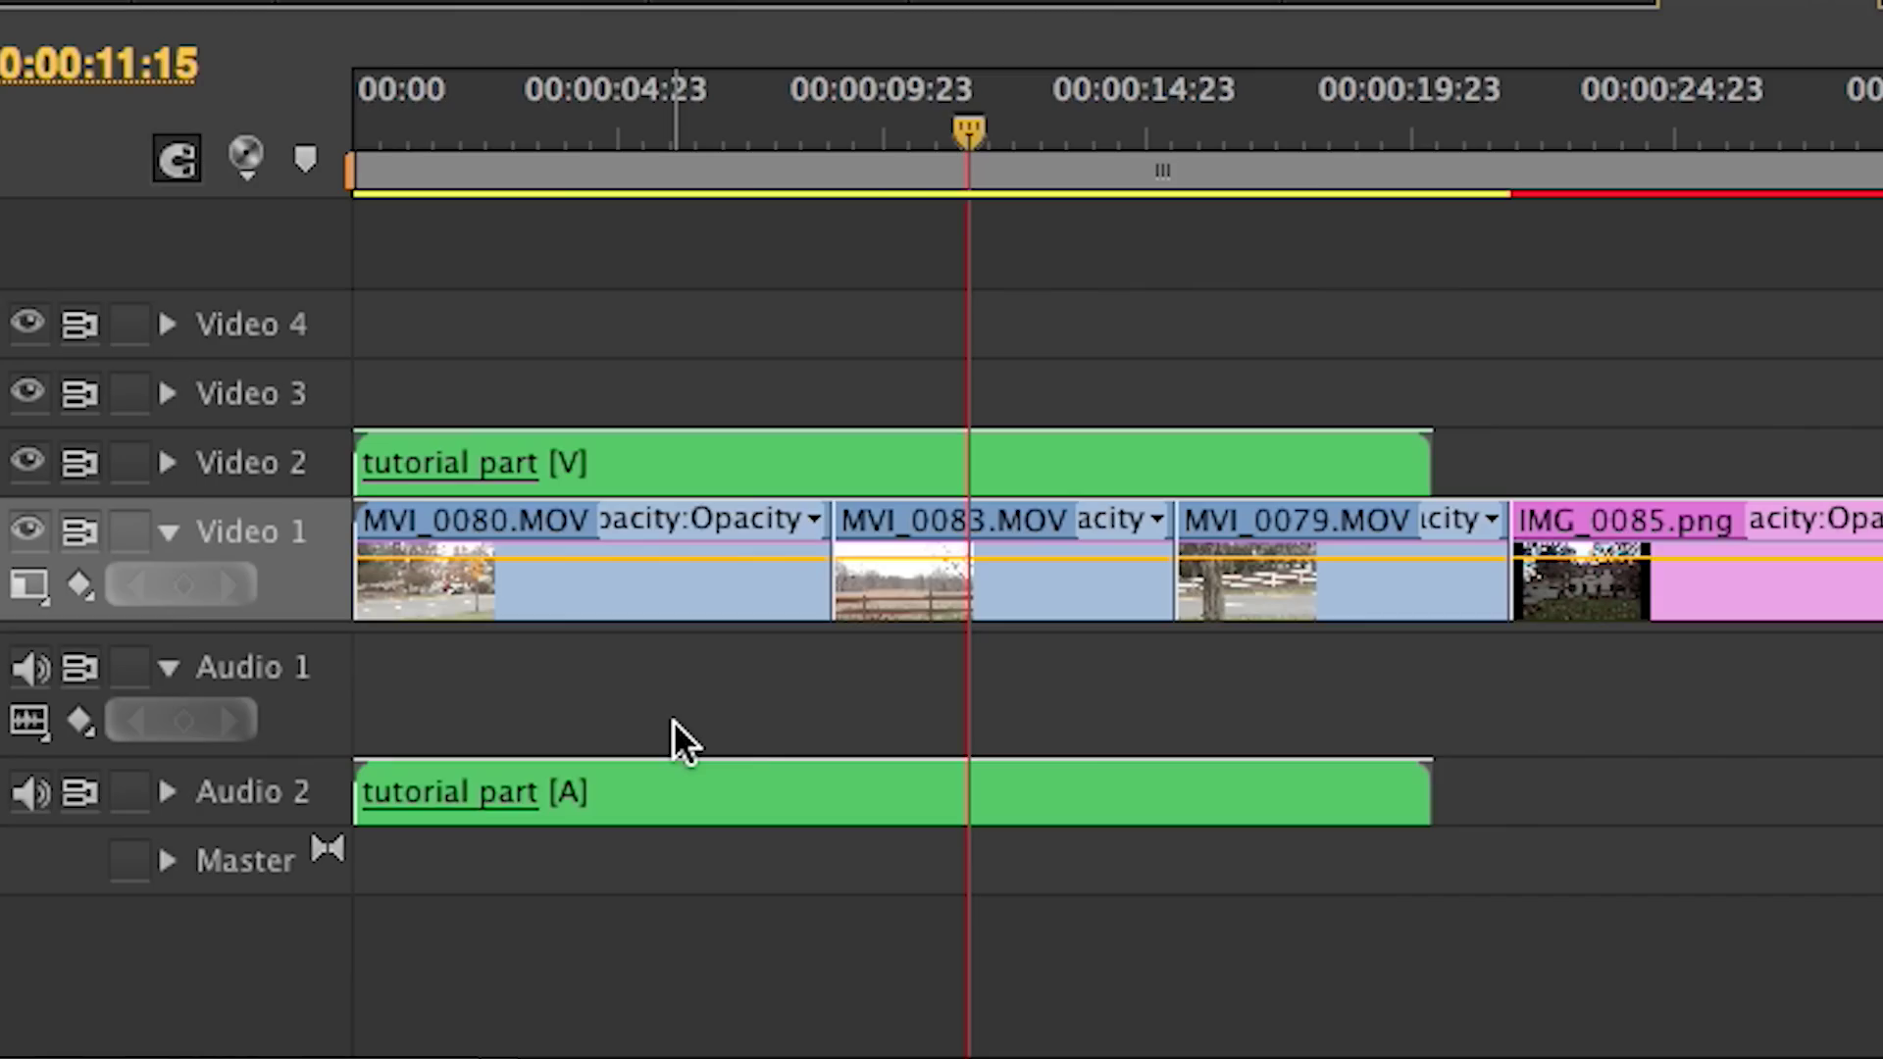
{"action": "left_click", "coordinate": [651, 807]}
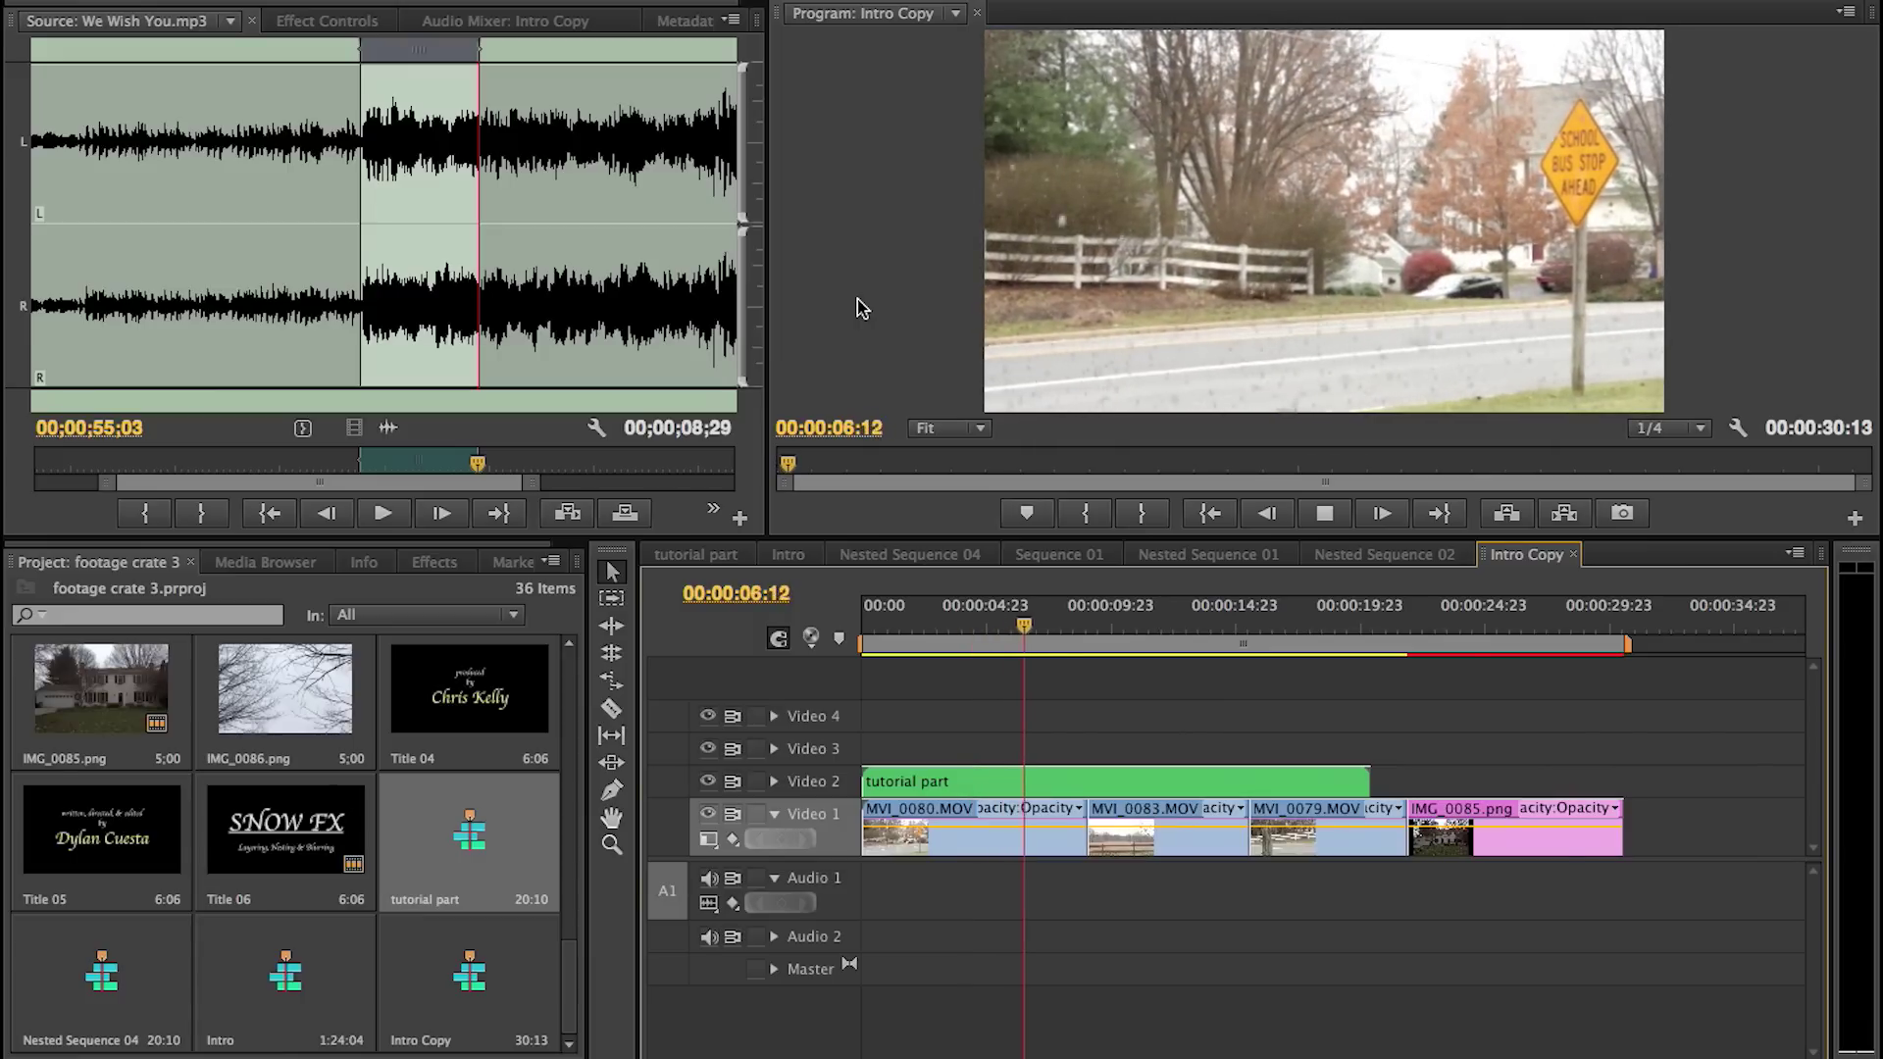
{"action": "left_click", "coordinate": [1059, 630]}
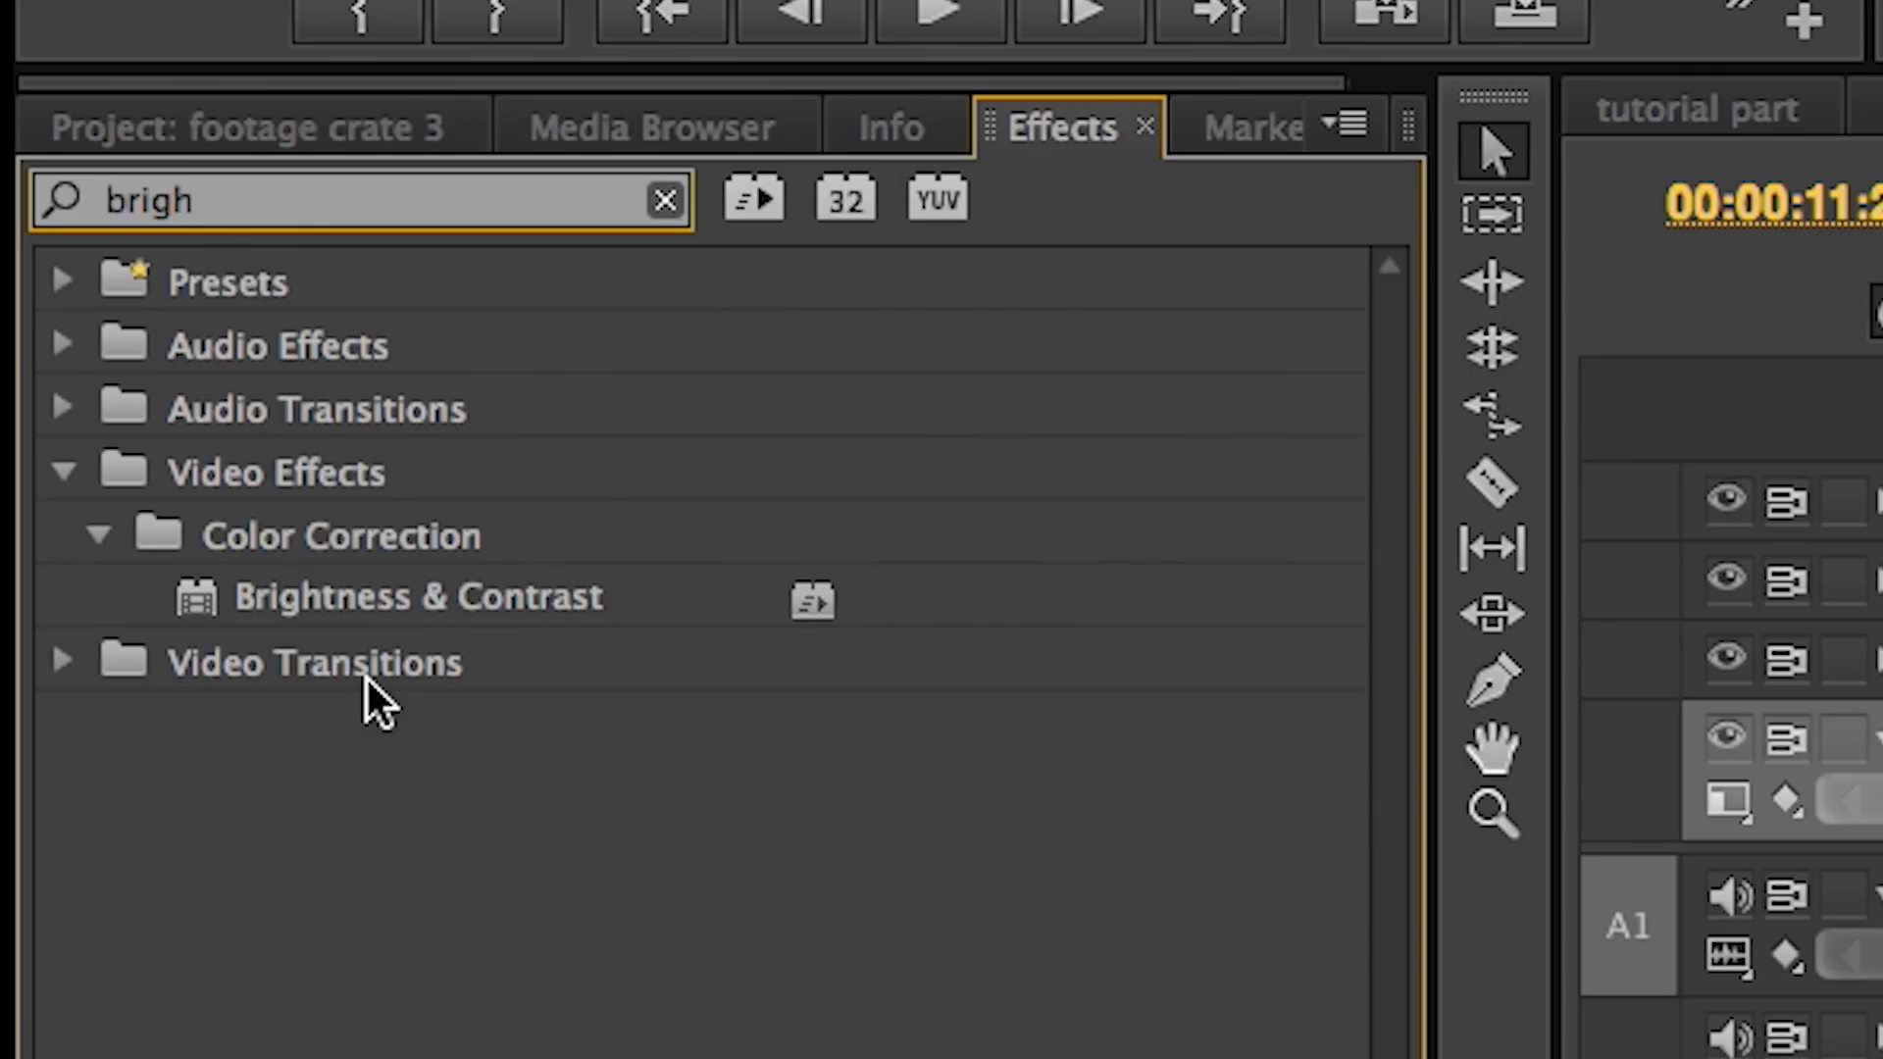
{"action": "left_click_drag", "start_coordinate": [363, 600], "coordinate": [1882, 687]}
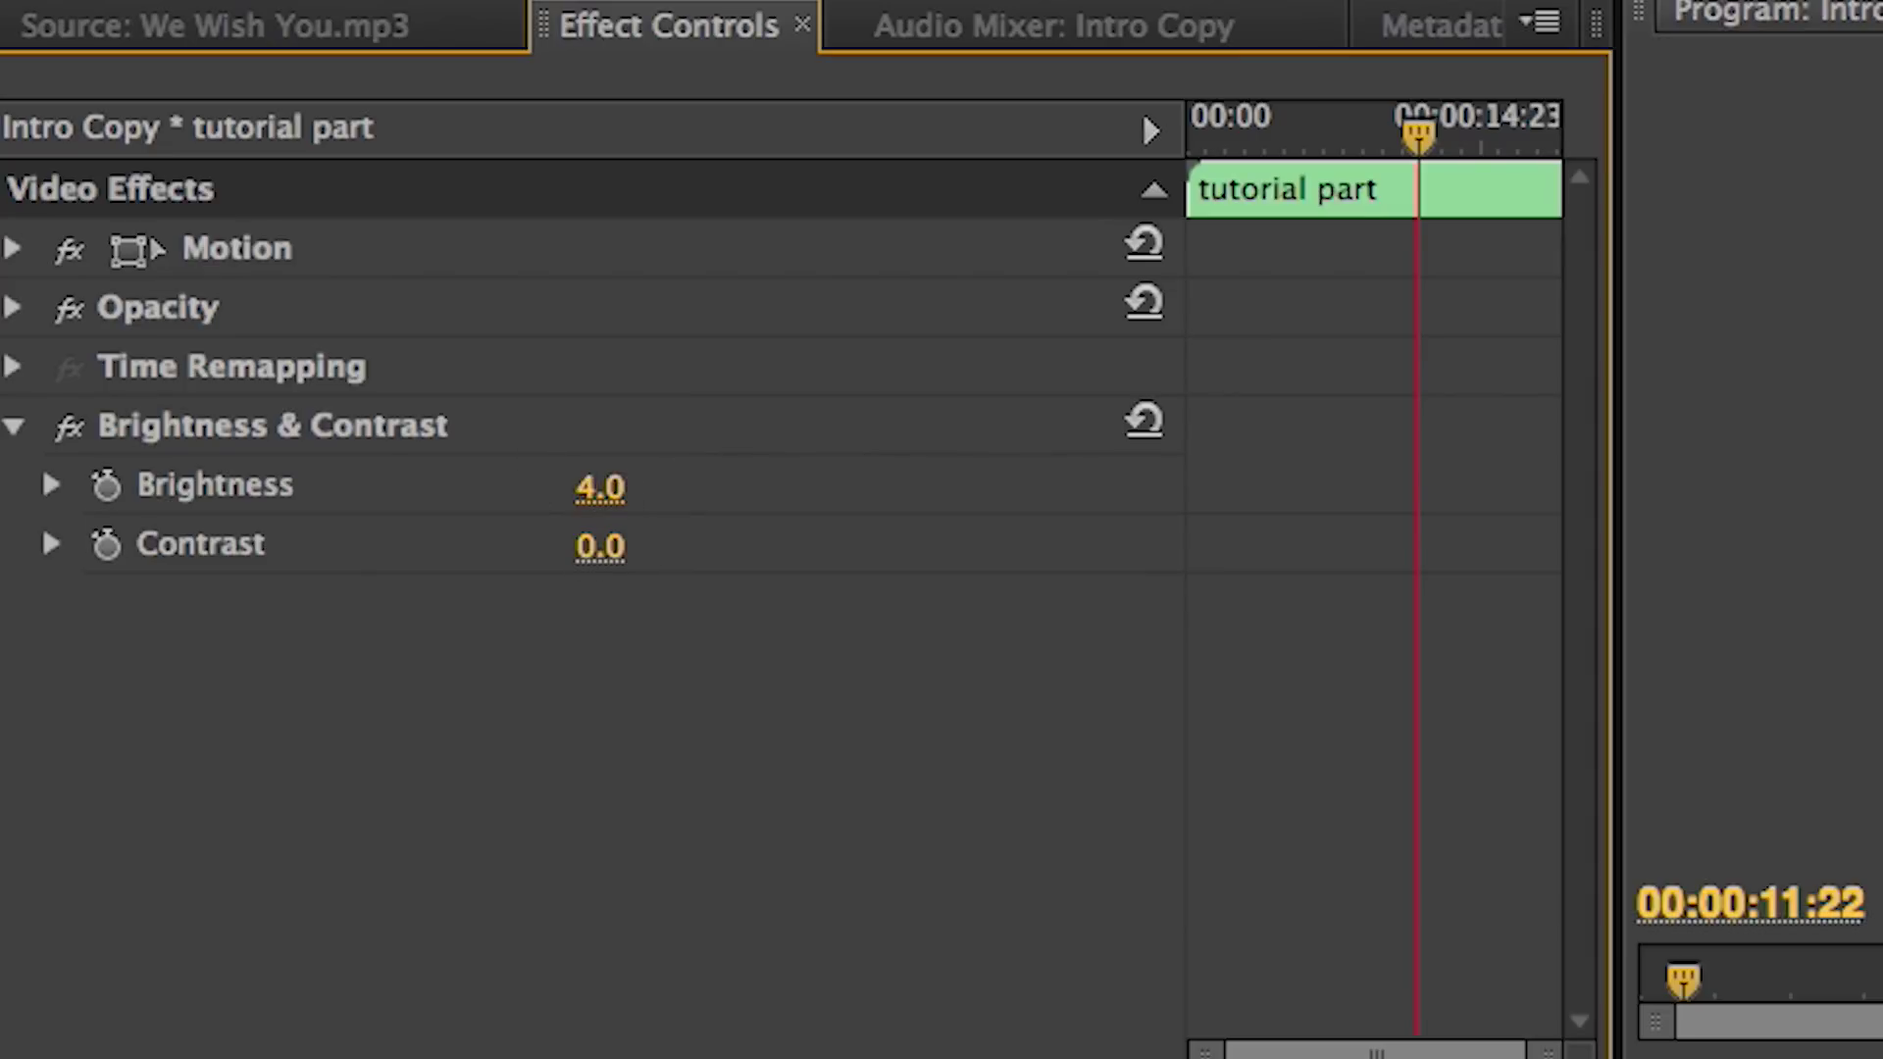
Set the snow clip's Brightness to 45 and Contrast to 51, and set its blend mode to Screen
{"action": "left_click_drag", "start_coordinate": [600, 487], "coordinate": [618, 487]}
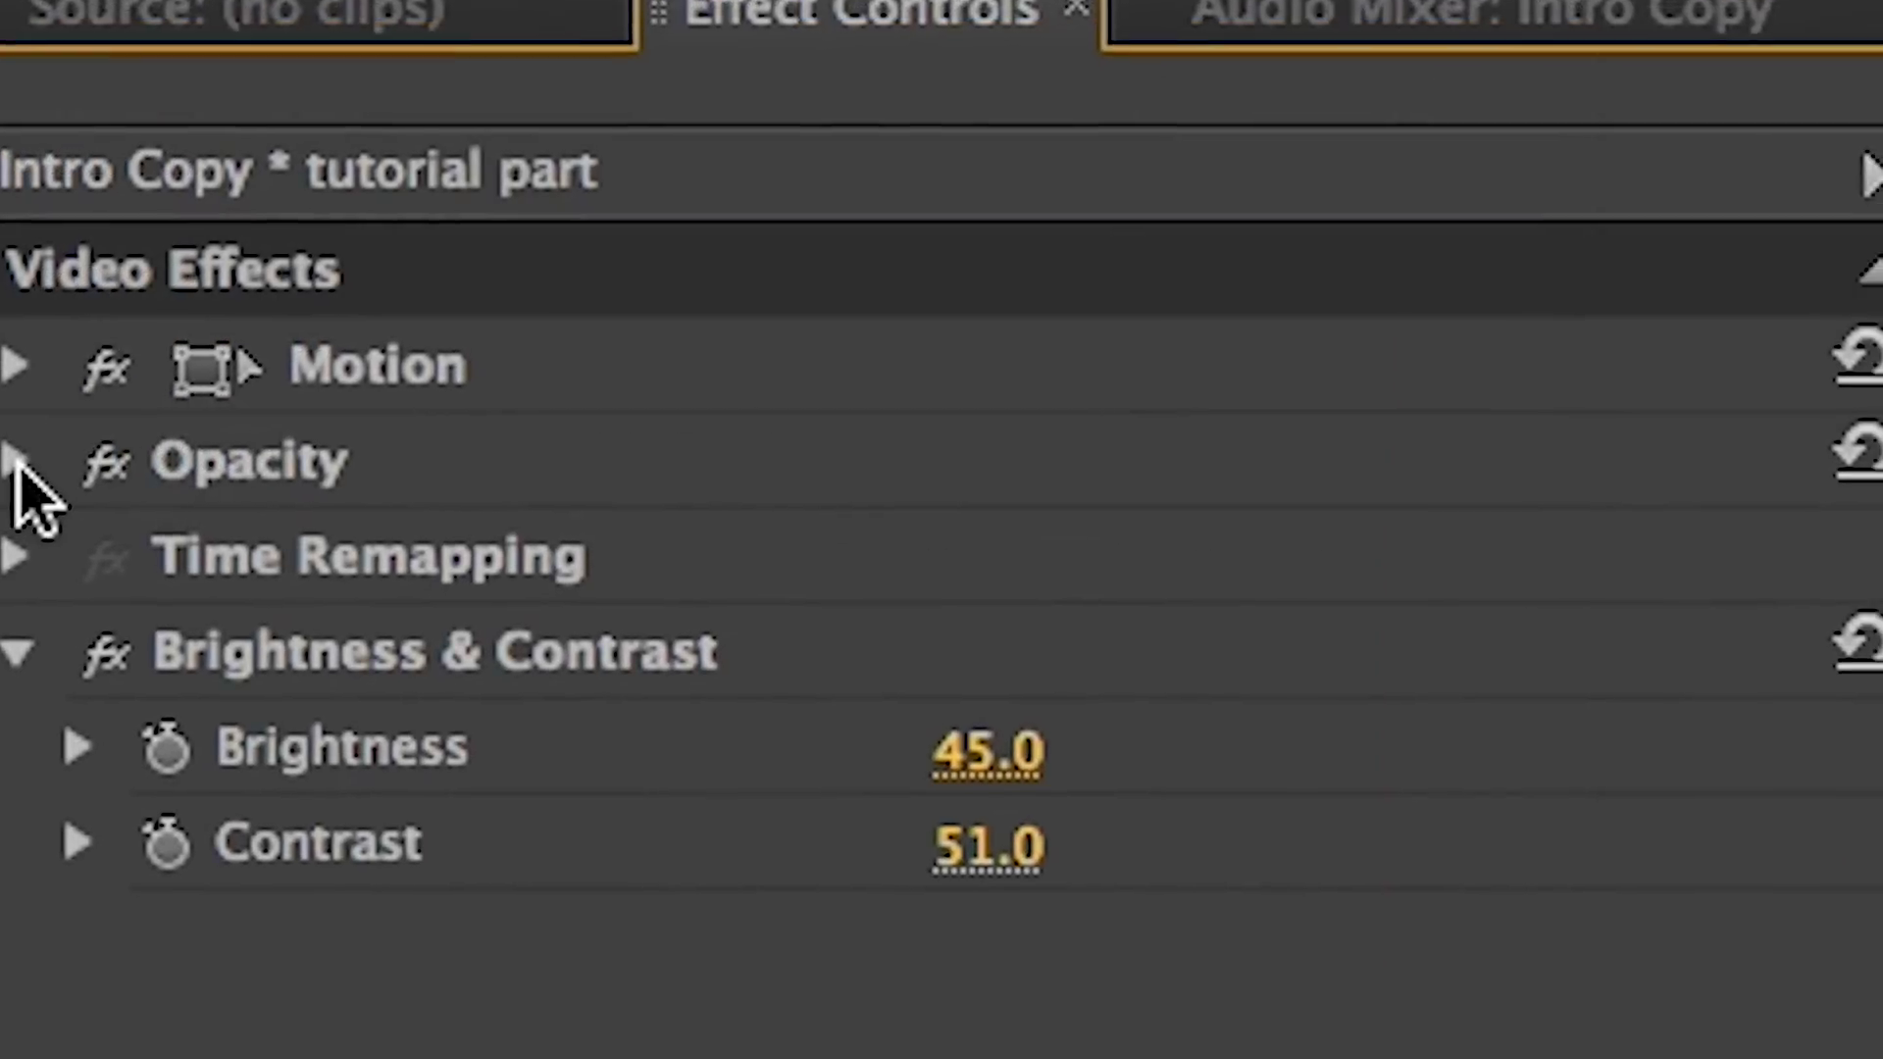
{"action": "left_click", "coordinate": [14, 461]}
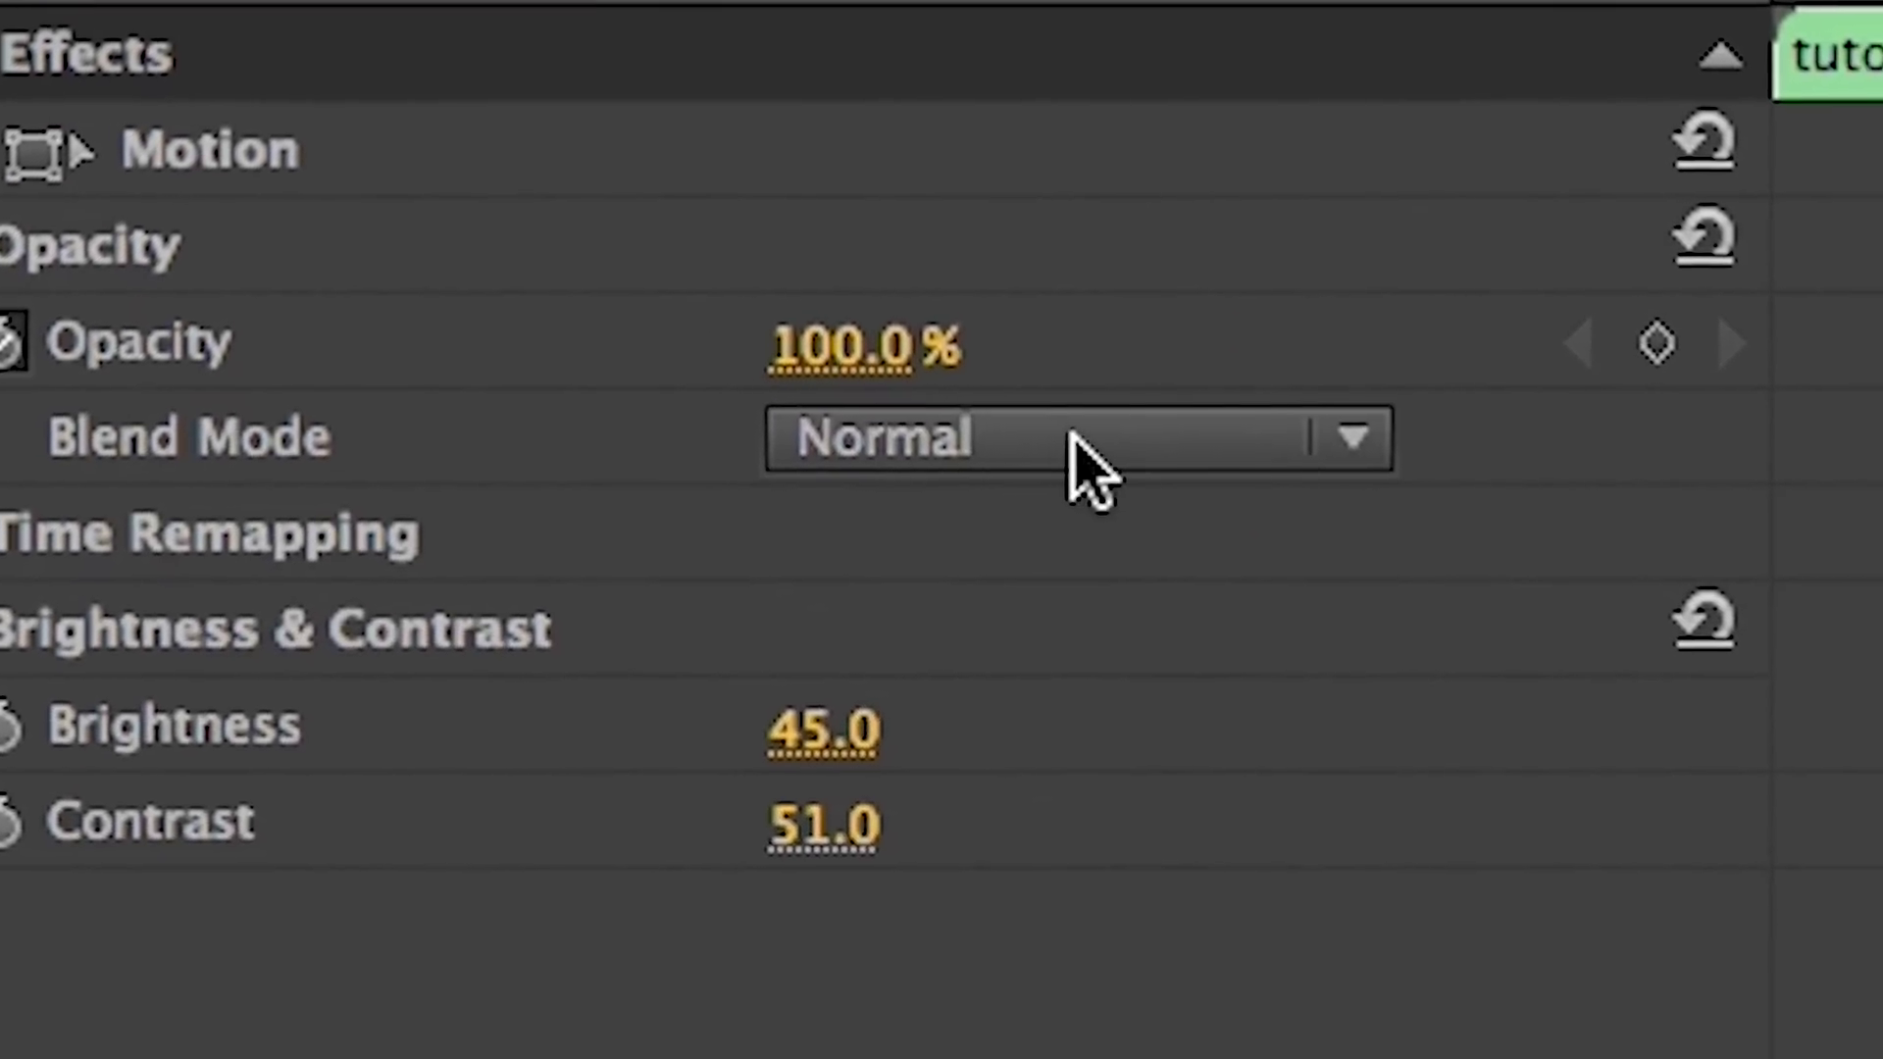
{"action": "left_click", "coordinate": [1072, 438]}
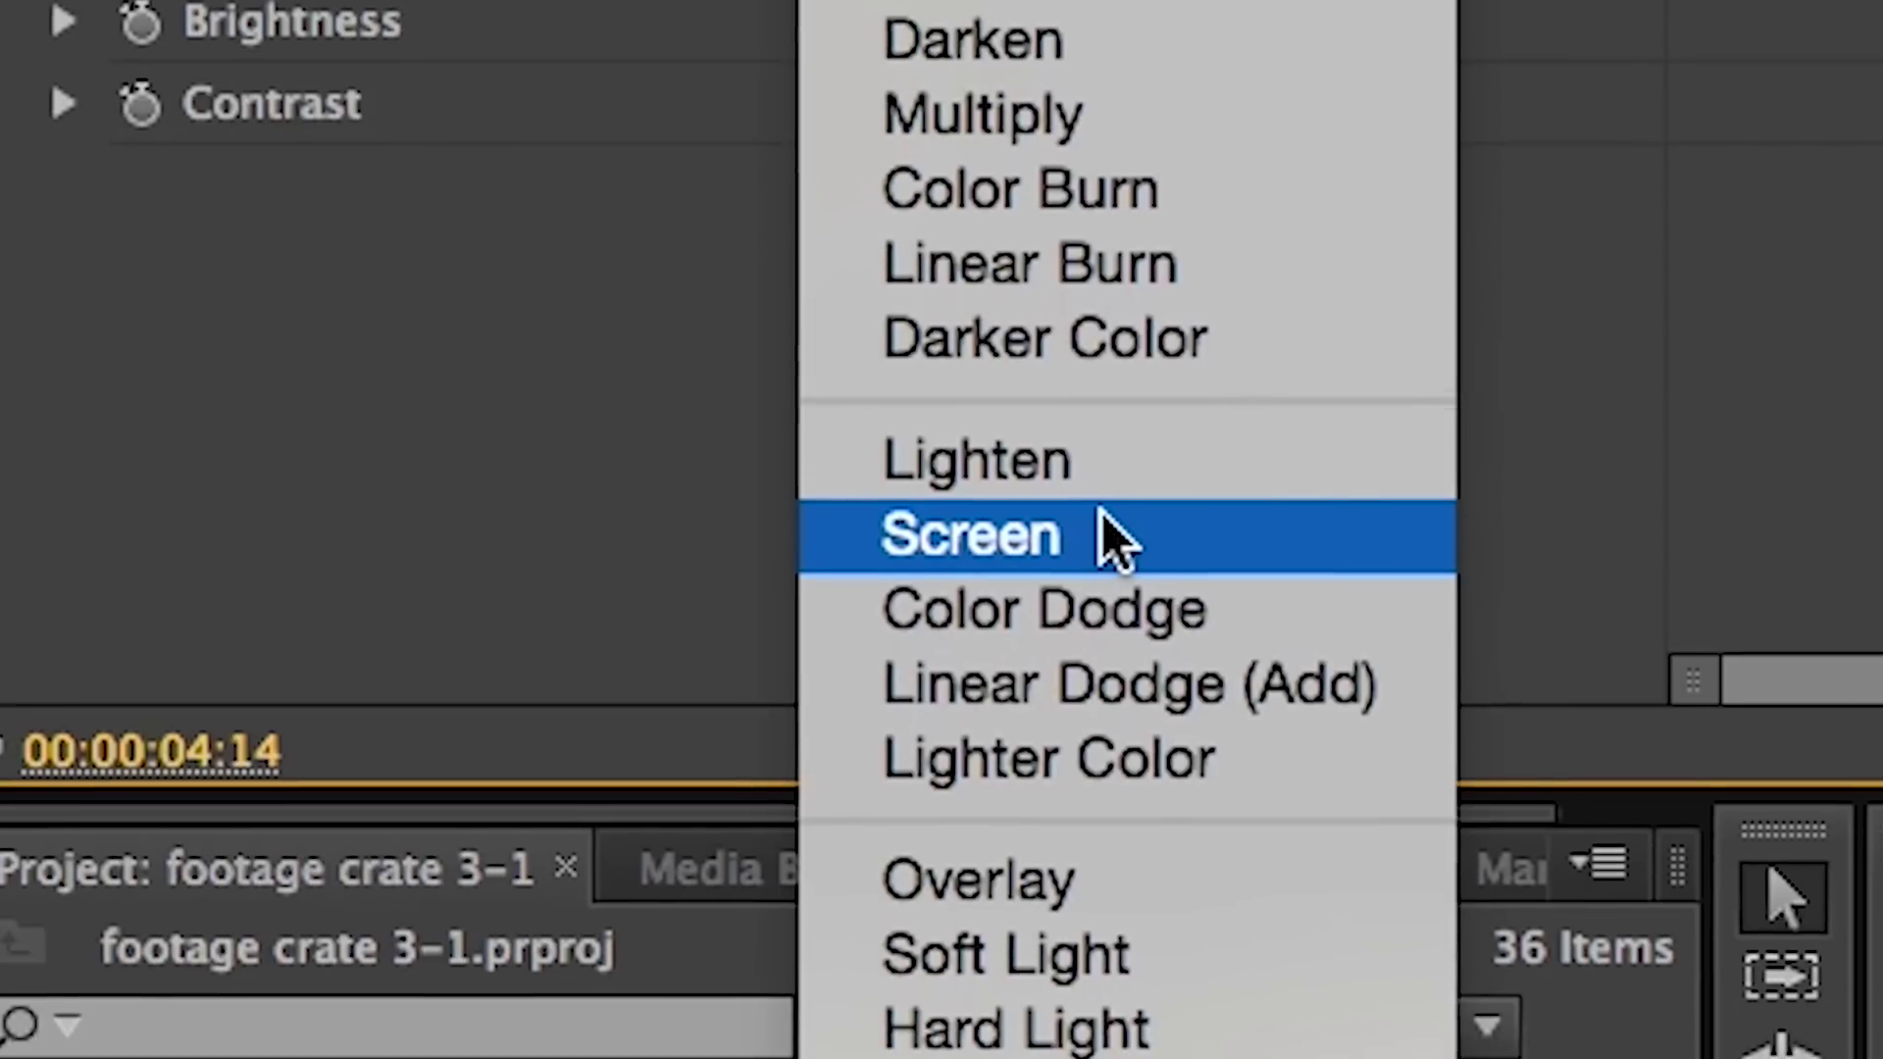
{"action": "left_click", "coordinate": [1101, 488]}
Set the snow clip above MVI_0083.MOV to position 1181, 540 and scale 132, and apply Horizontal Flip to it
{"action": "left_click", "coordinate": [1677, 620]}
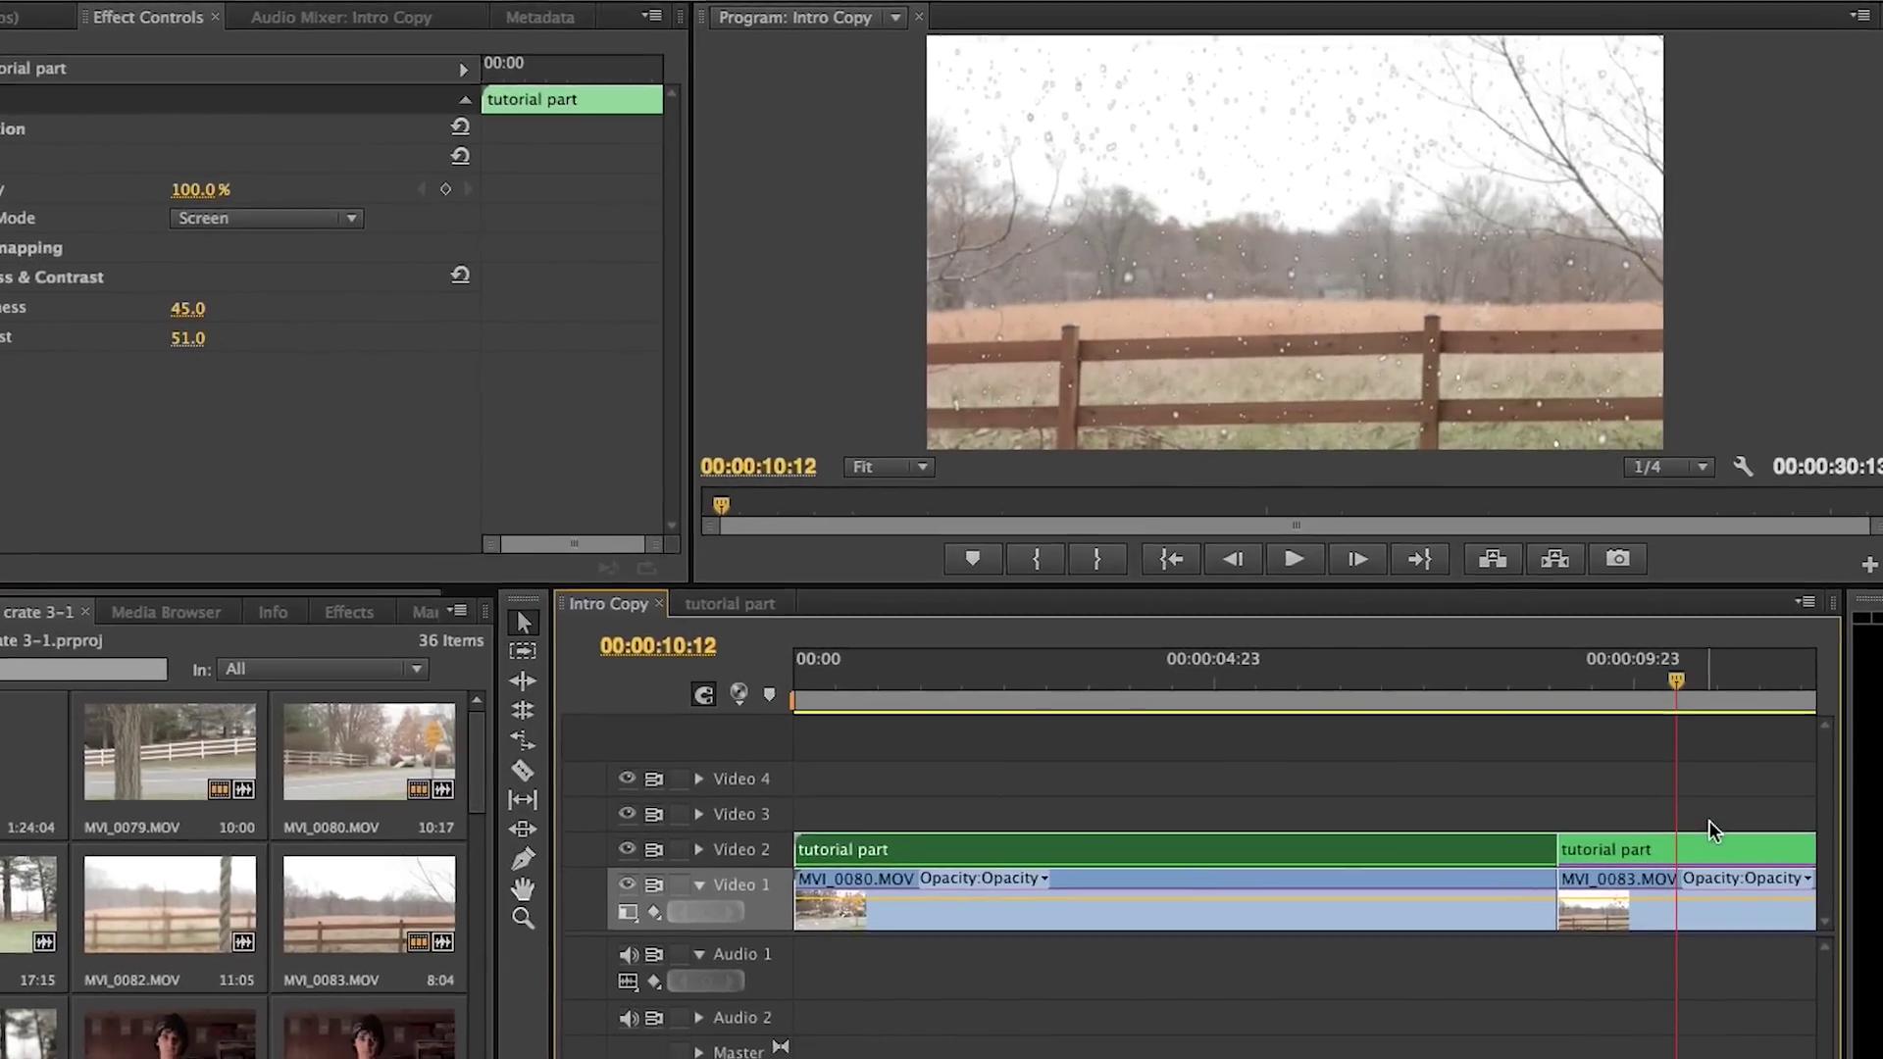
{"action": "left_click", "coordinate": [1709, 794]}
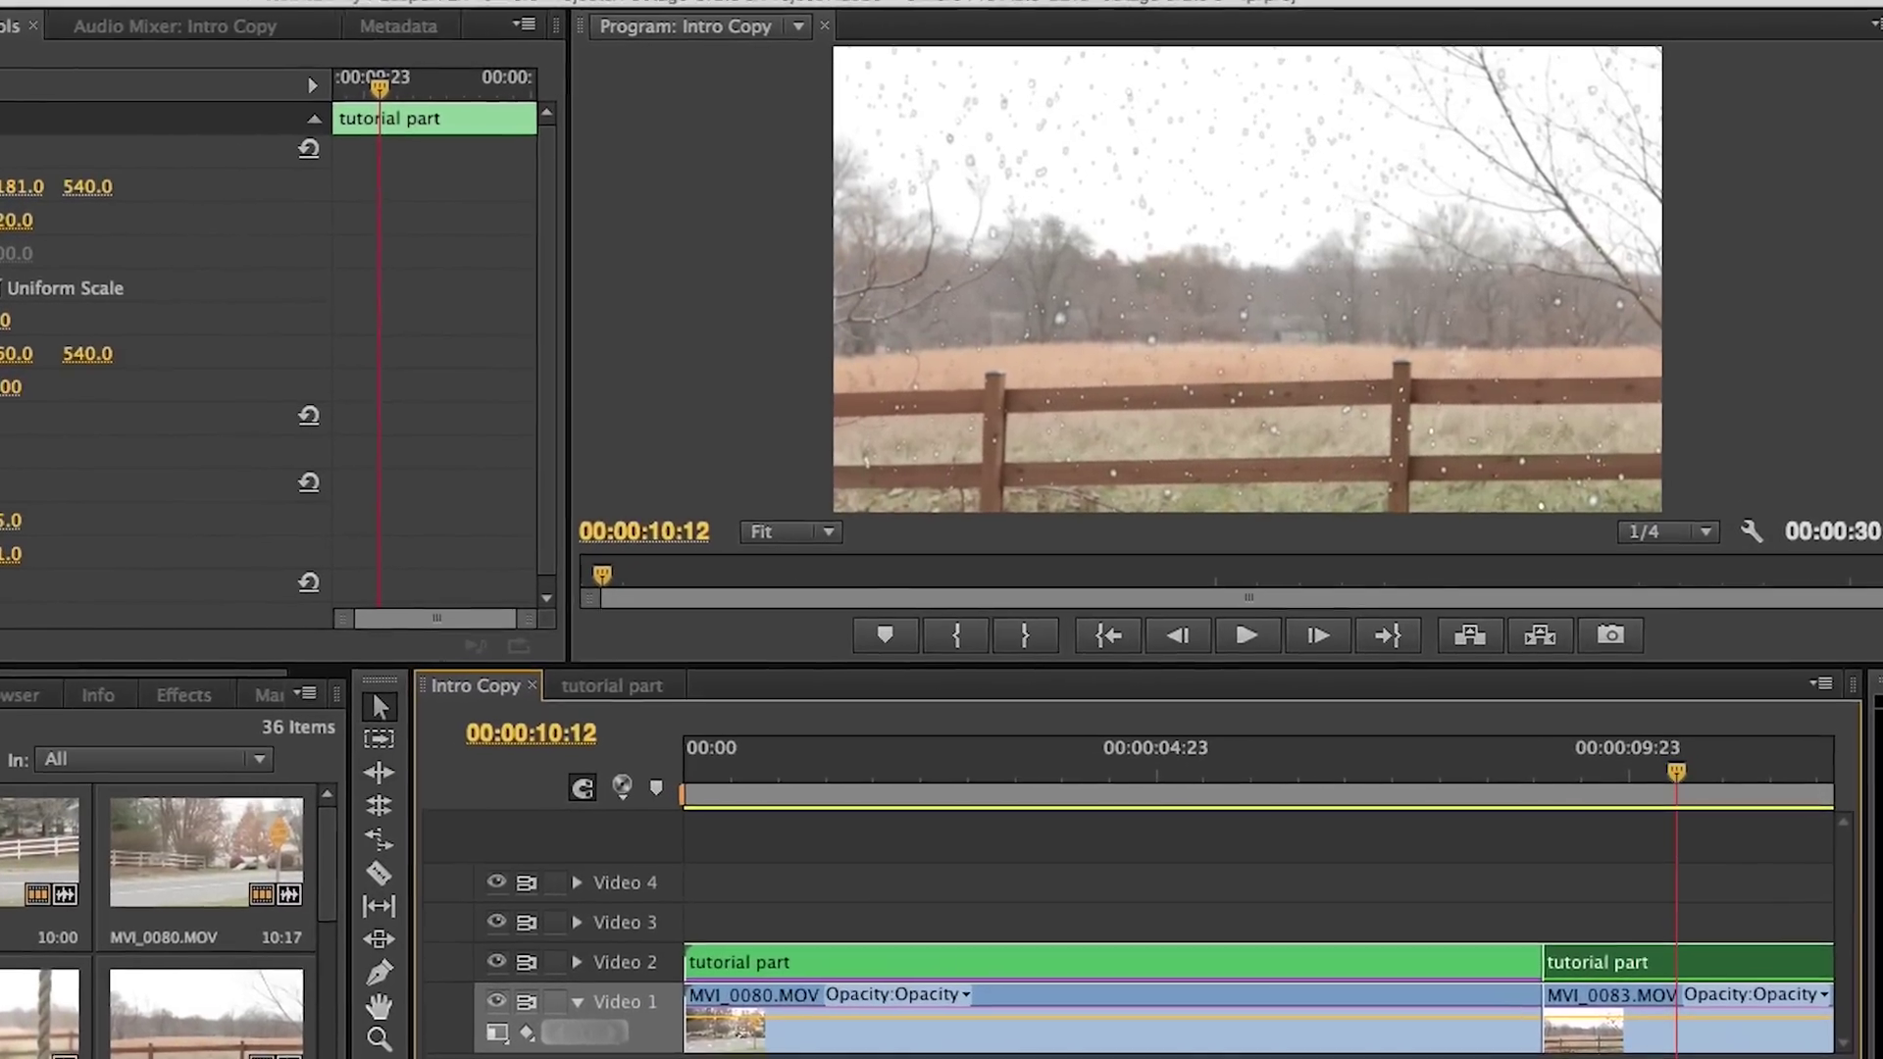
{"action": "left_click", "coordinate": [2, 391]}
{"action": "left_click", "coordinate": [54, 517]}
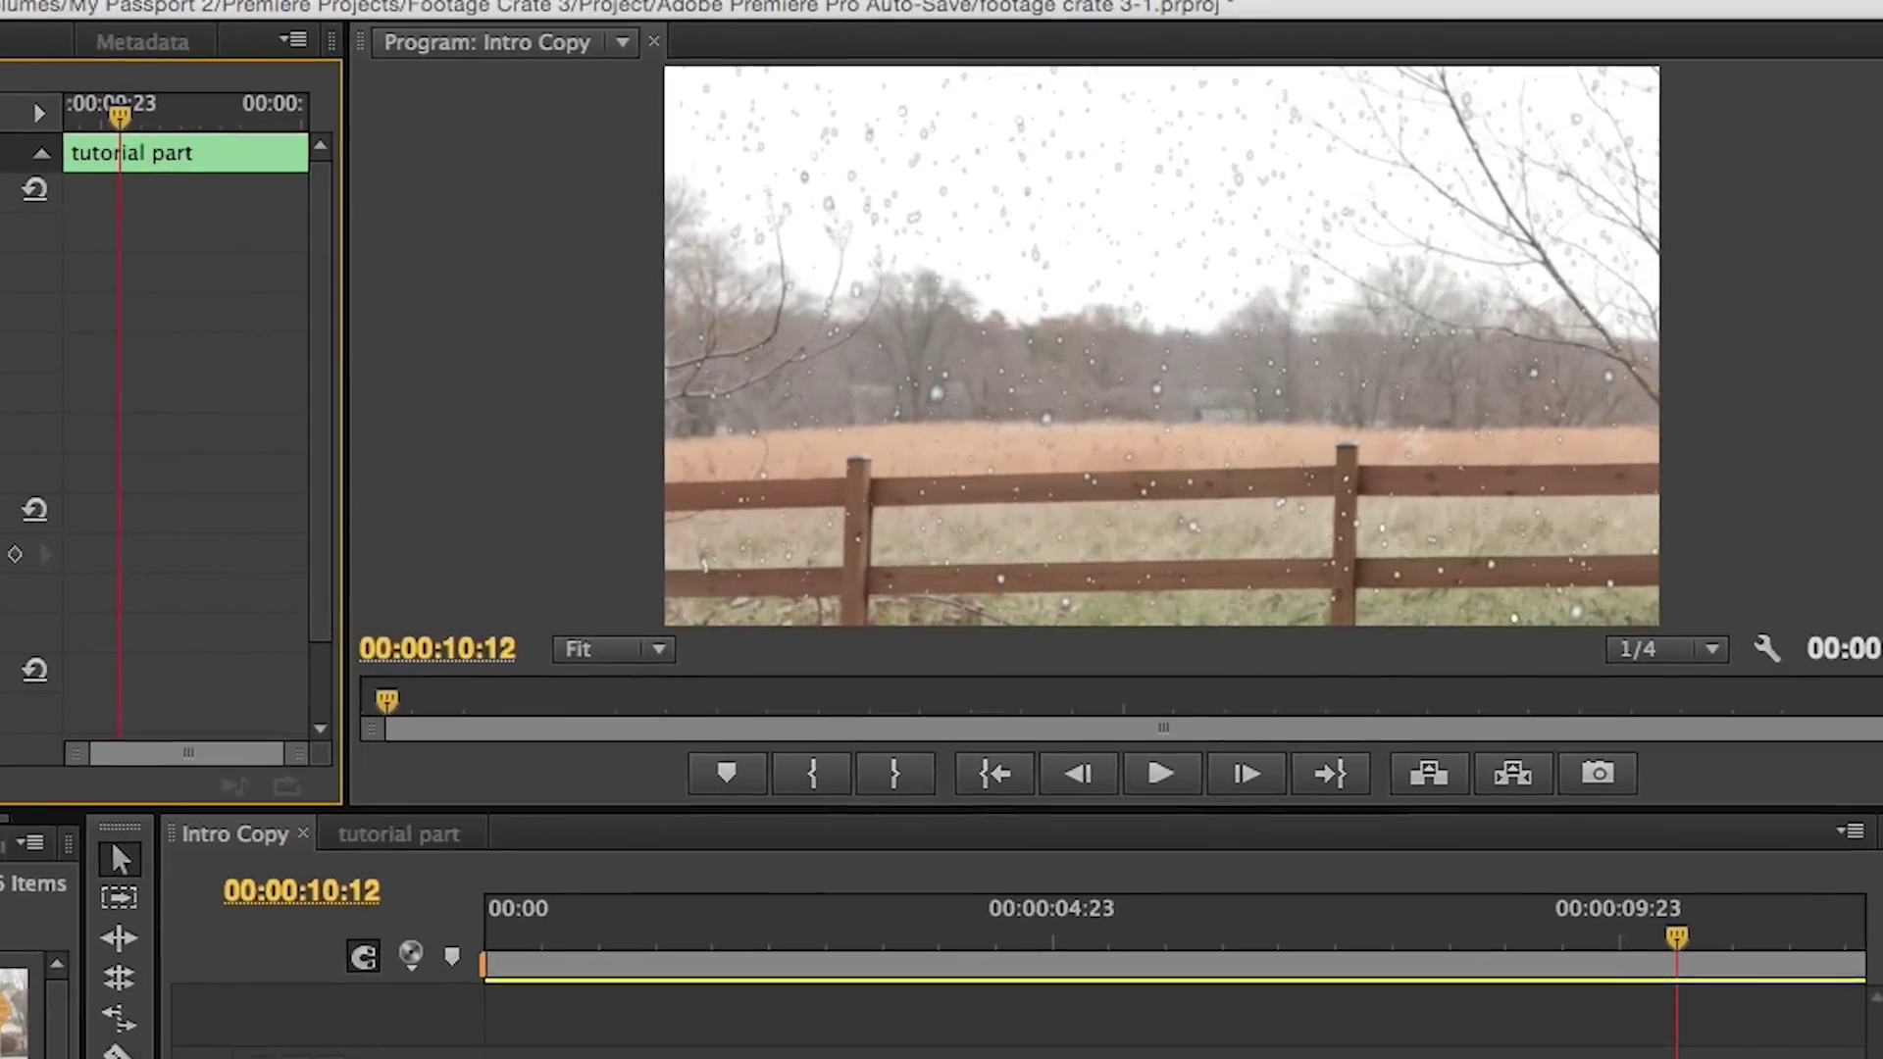
{"action": "left_click", "coordinate": [2, 871]}
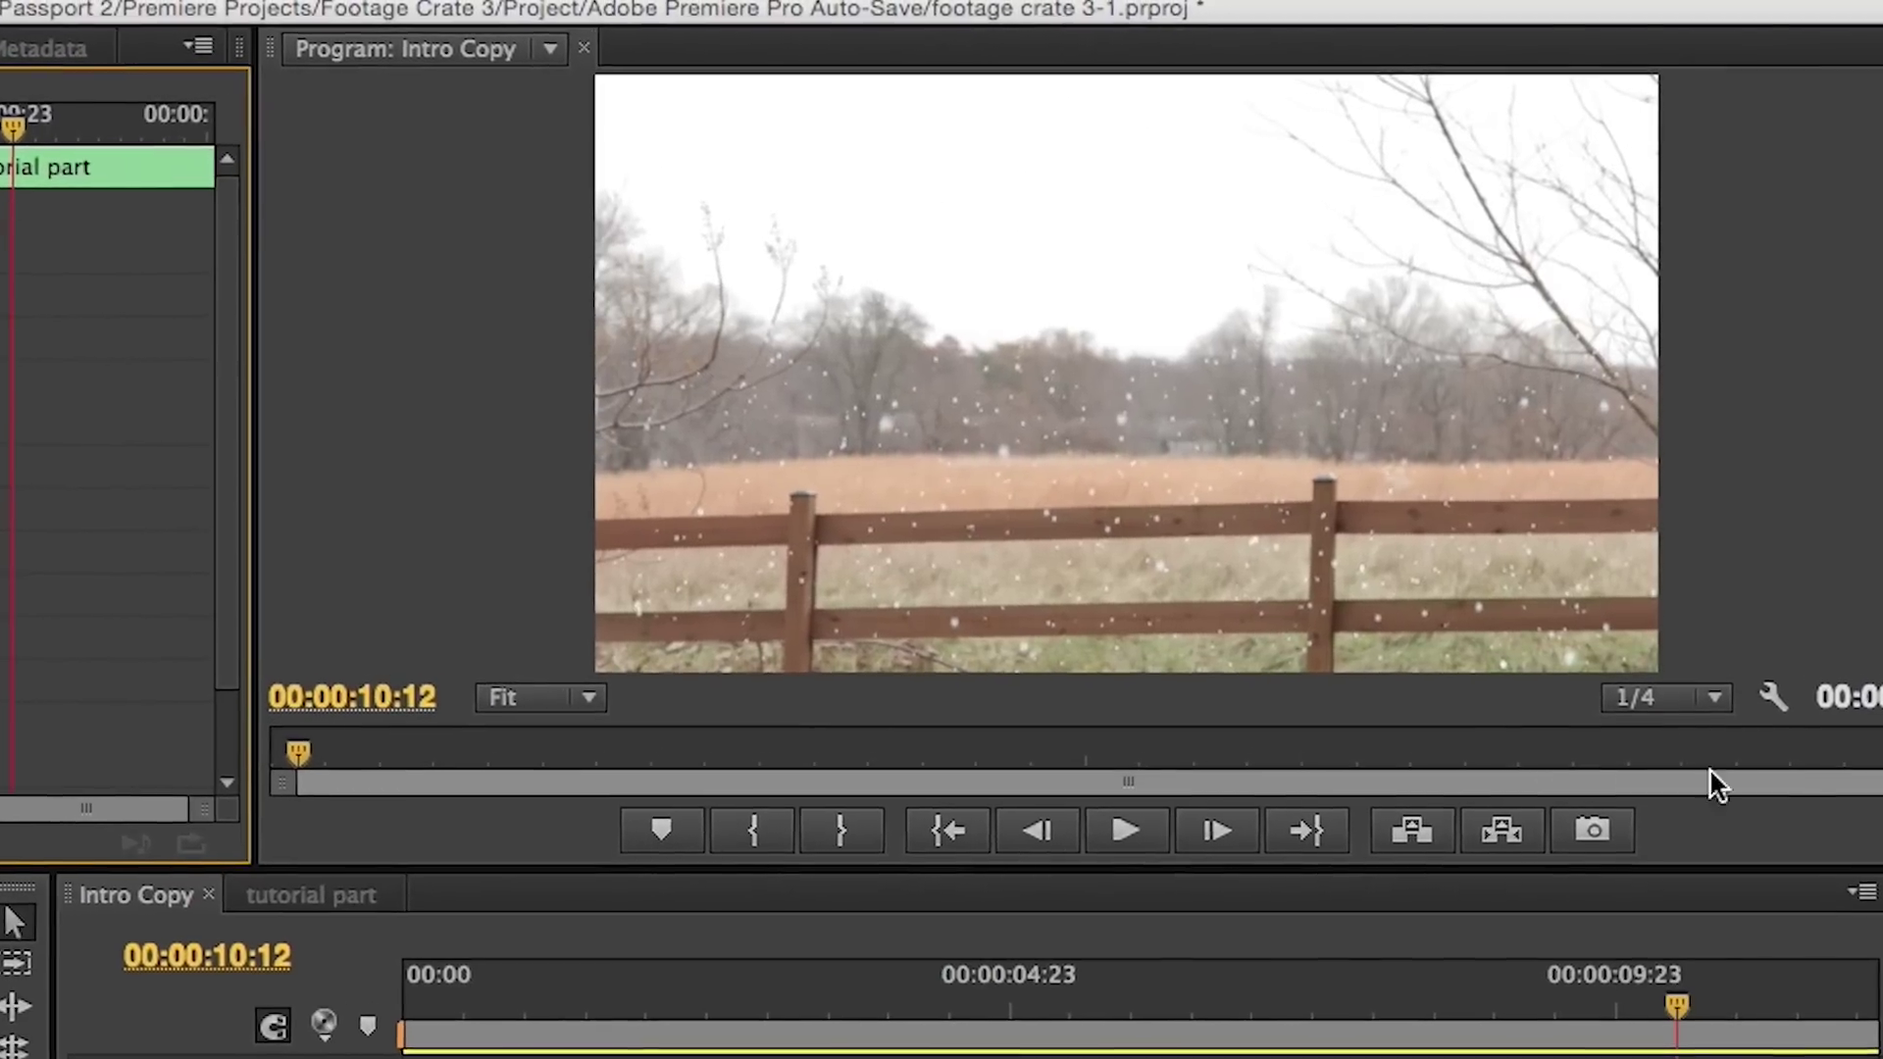
{"action": "left_click_drag", "start_coordinate": [1597, 986], "coordinate": [1882, 988]}
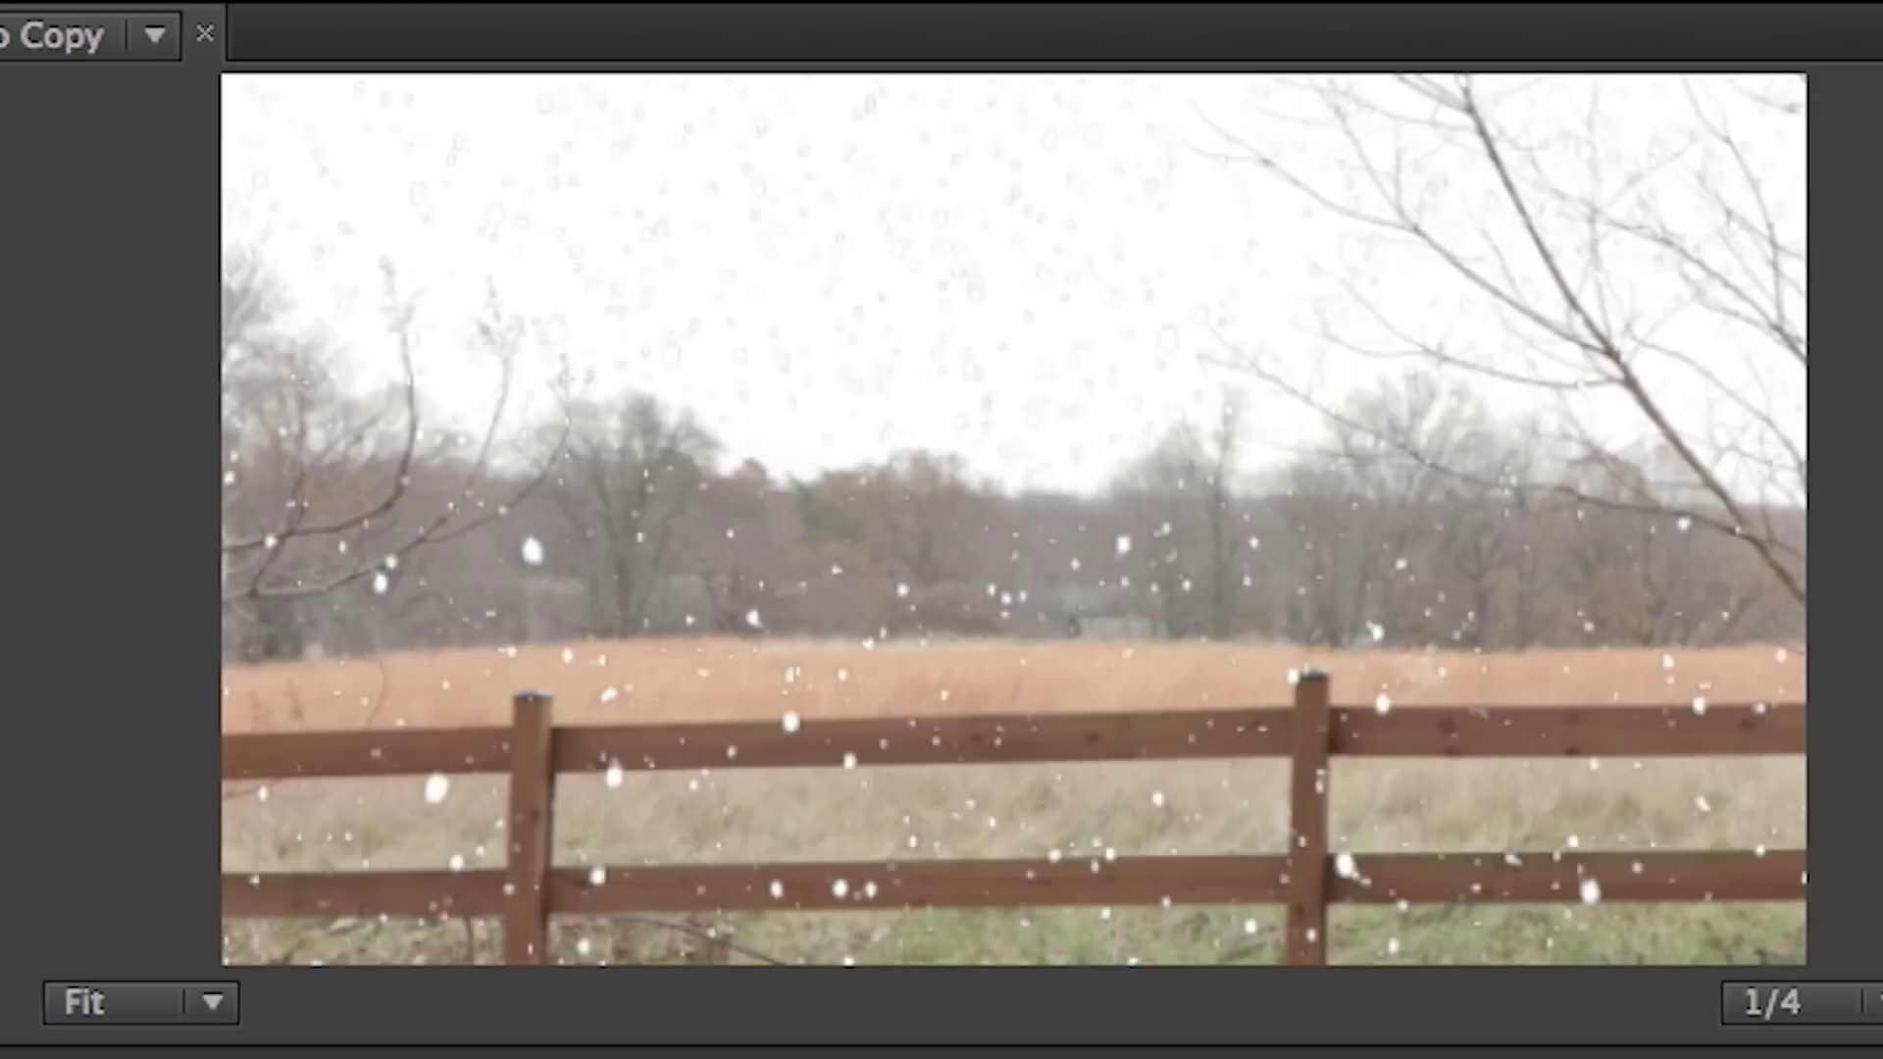
{"action": "left_click", "coordinate": [1082, 652]}
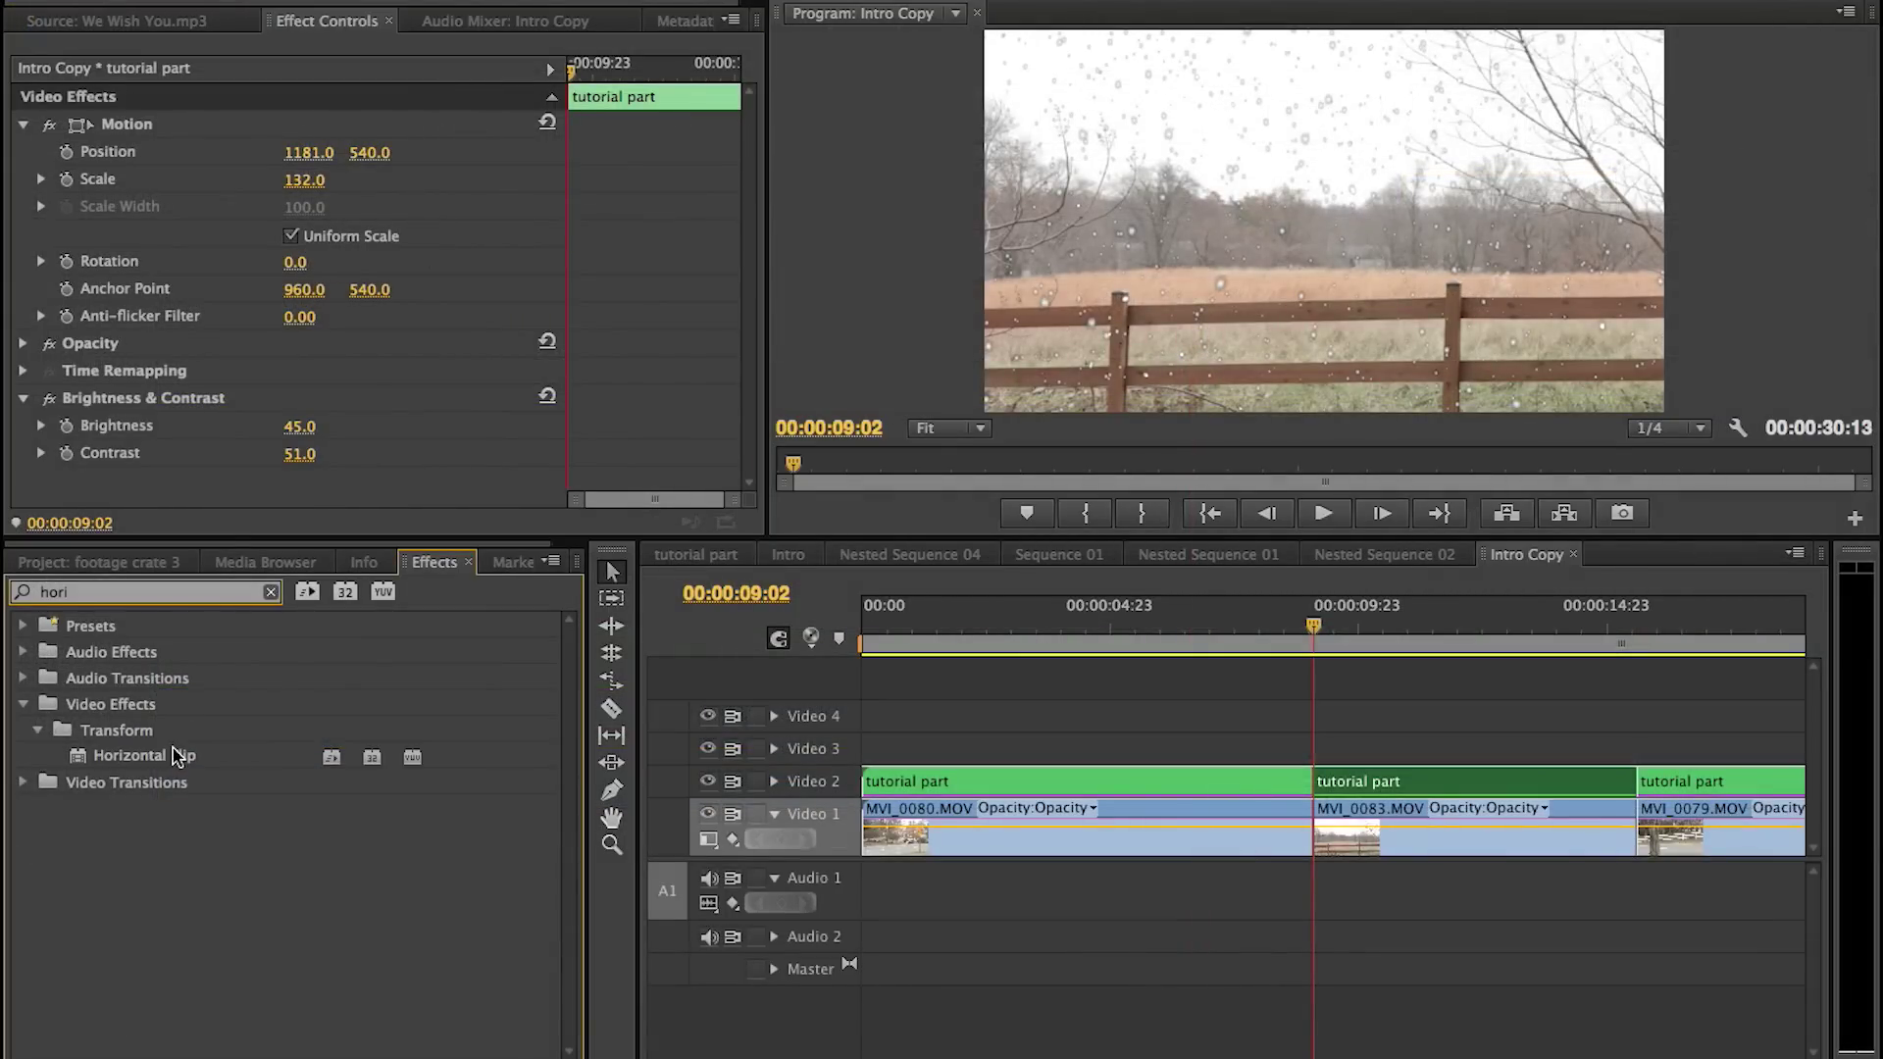
{"action": "left_click_drag", "start_coordinate": [174, 756], "coordinate": [296, 783]}
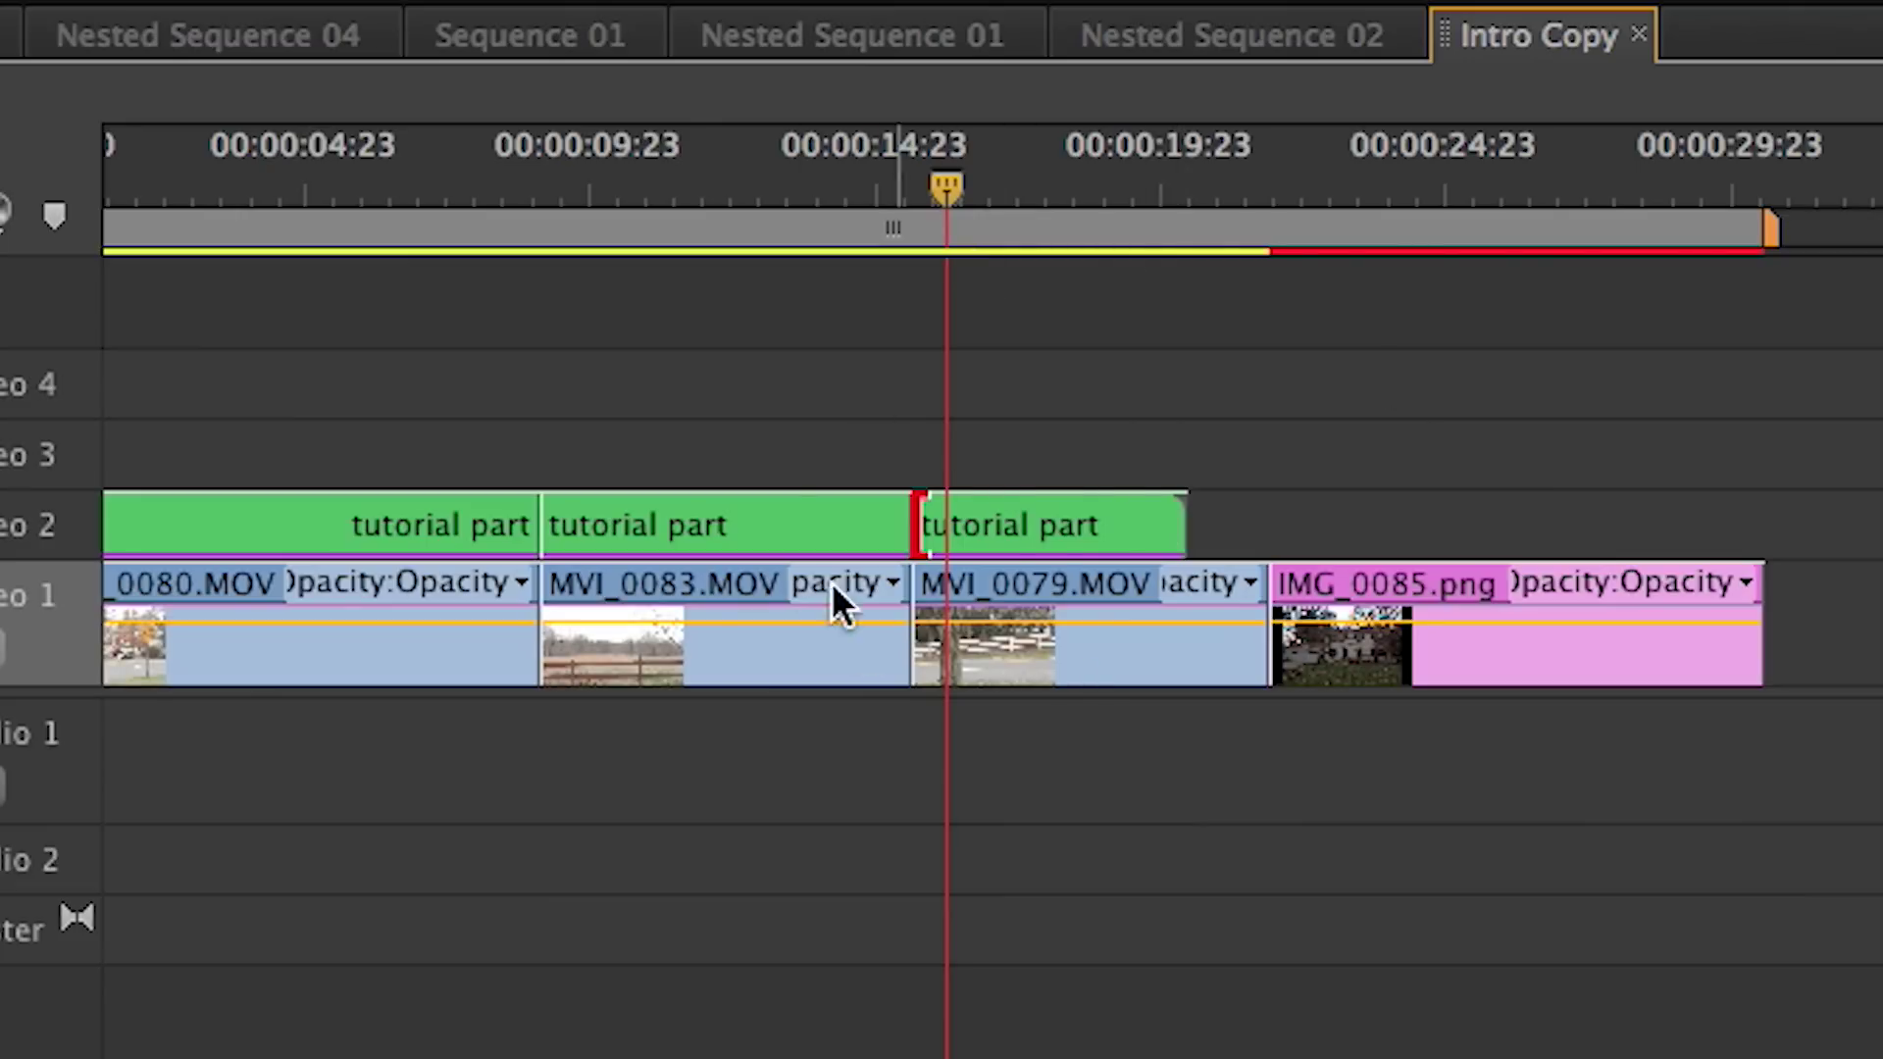
Extend the last snow clip to cover MVI_0079.MOV and IMG_0085.png, and split it where IMG_0085.png starts
{"action": "left_click_drag", "start_coordinate": [1050, 527], "coordinate": [1639, 530]}
{"action": "left_click_drag", "start_coordinate": [1496, 525], "coordinate": [1363, 534]}
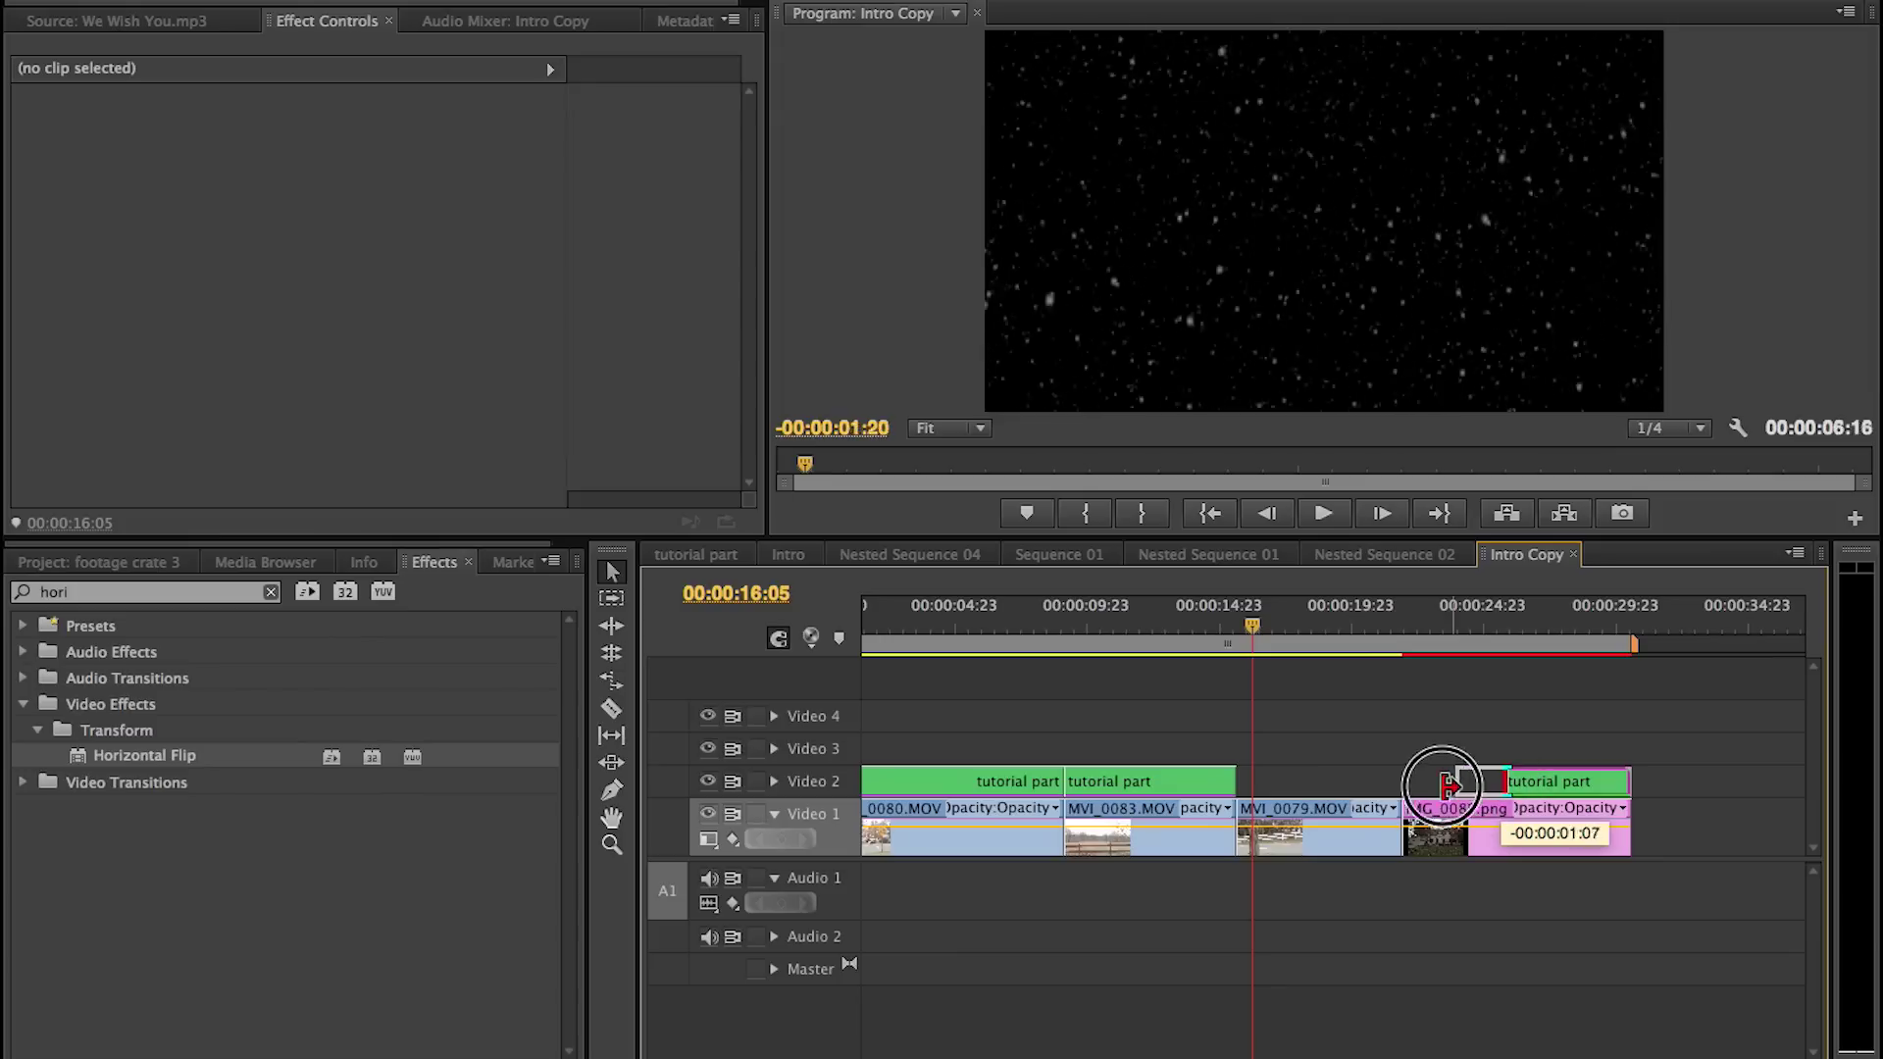
{"action": "left_click_drag", "start_coordinate": [1266, 792], "coordinate": [1233, 792]}
{"action": "left_click_drag", "start_coordinate": [1232, 793], "coordinate": [1233, 792]}
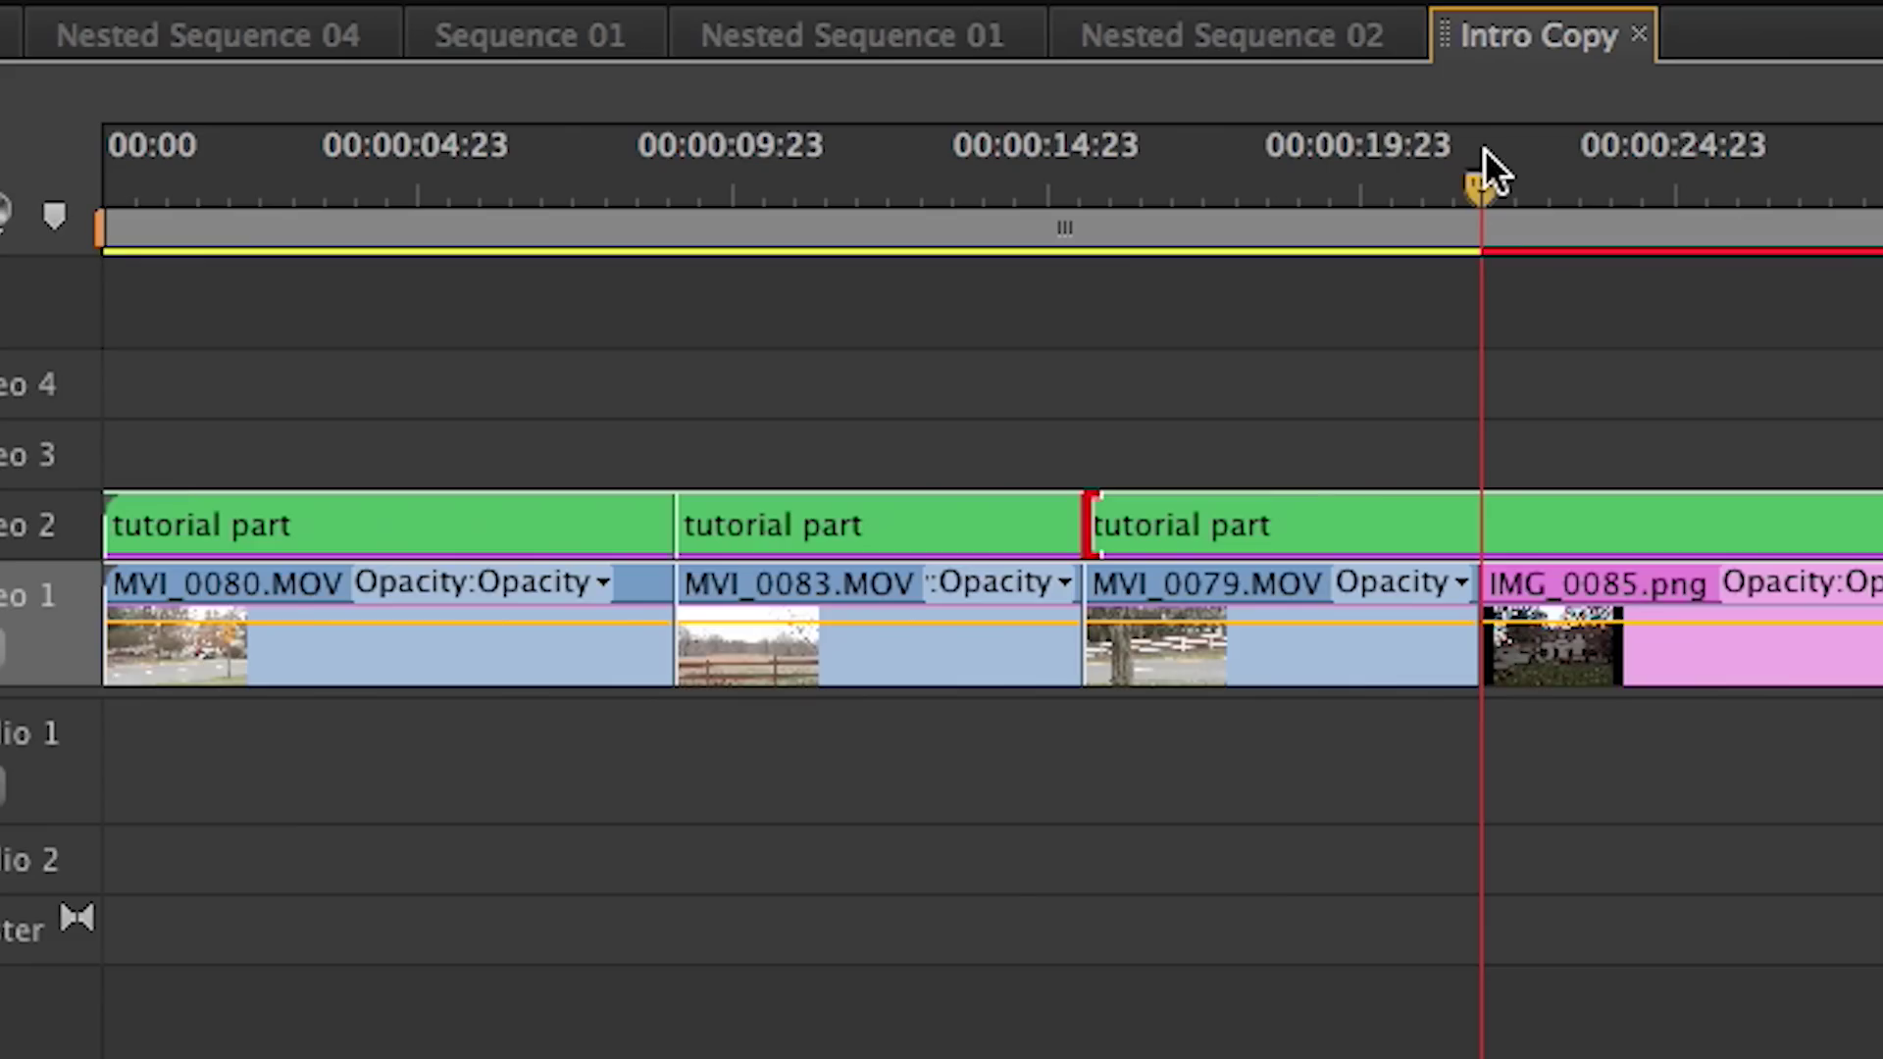
{"action": "key", "text": "v"}
{"action": "left_click", "coordinate": [1590, 518]}
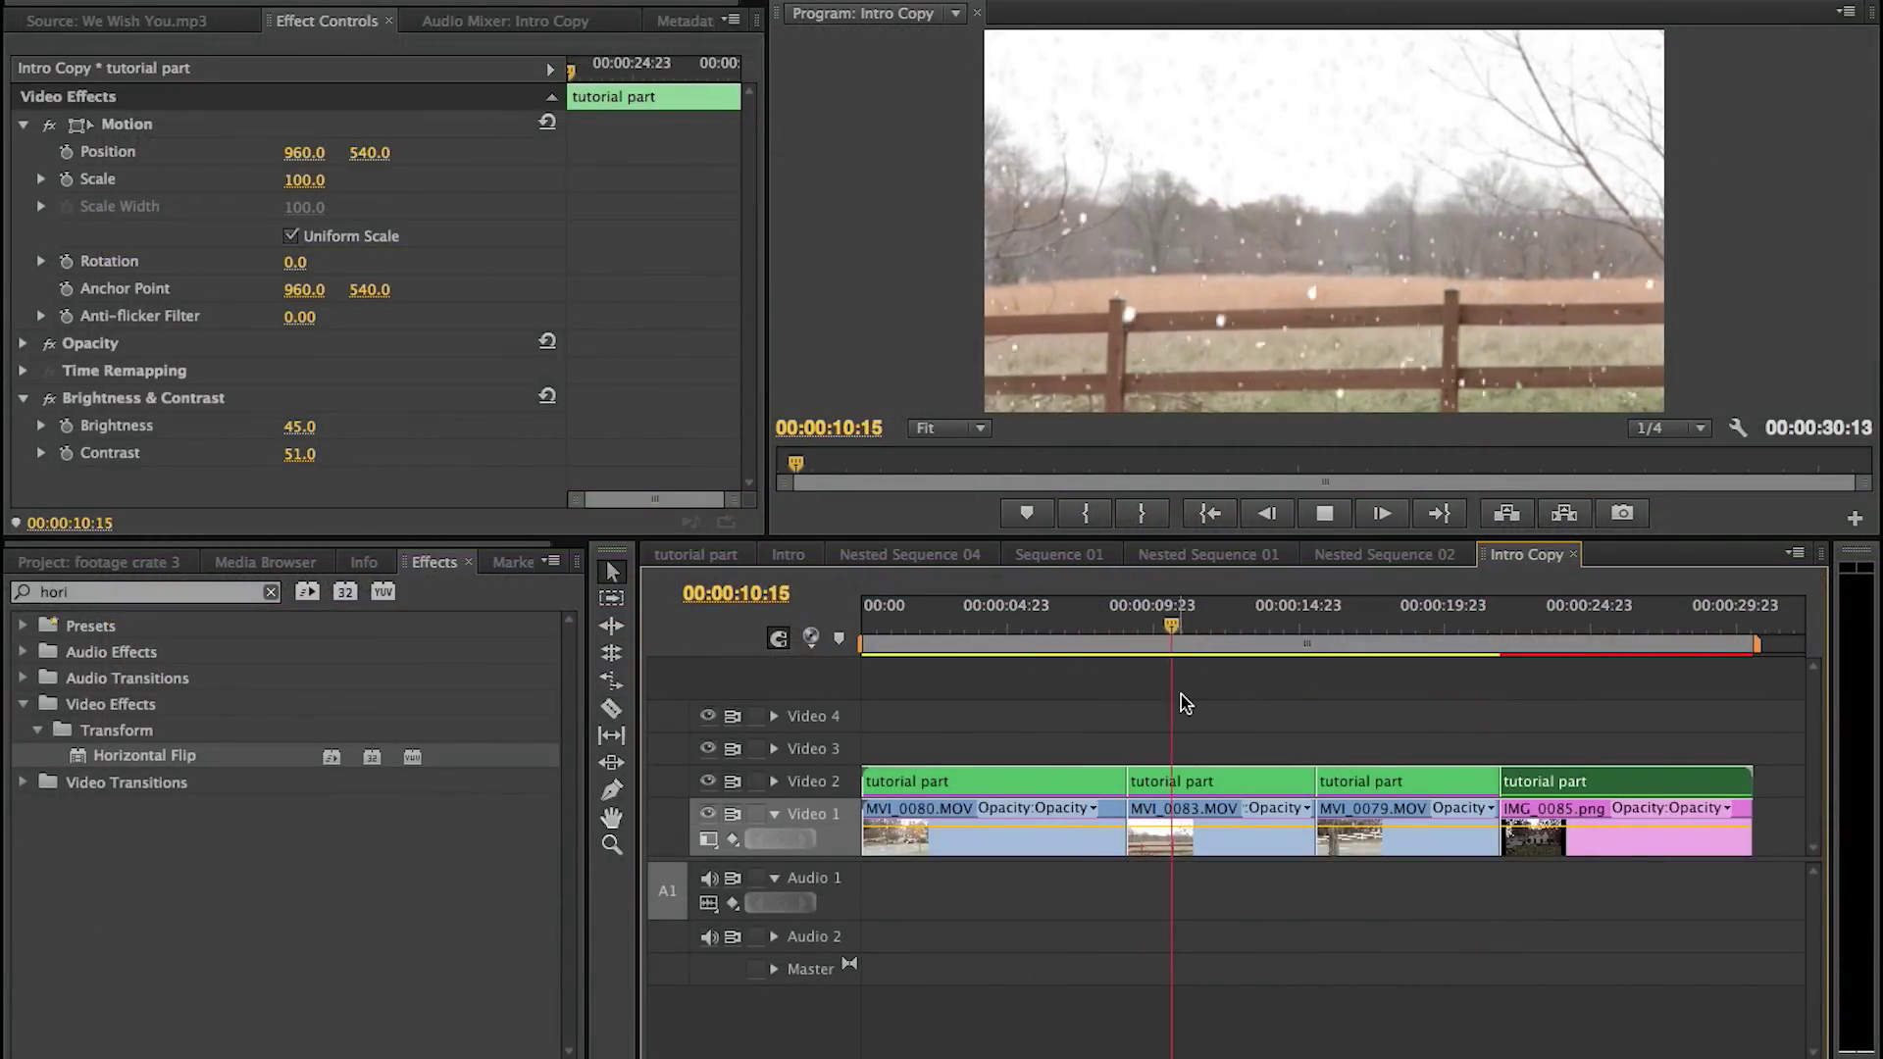
Preview the snow over the footage and examine how IMG_0085.png moves, scales and blurs across its keyframes
{"action": "left_click_drag", "start_coordinate": [1138, 609], "coordinate": [1102, 609]}
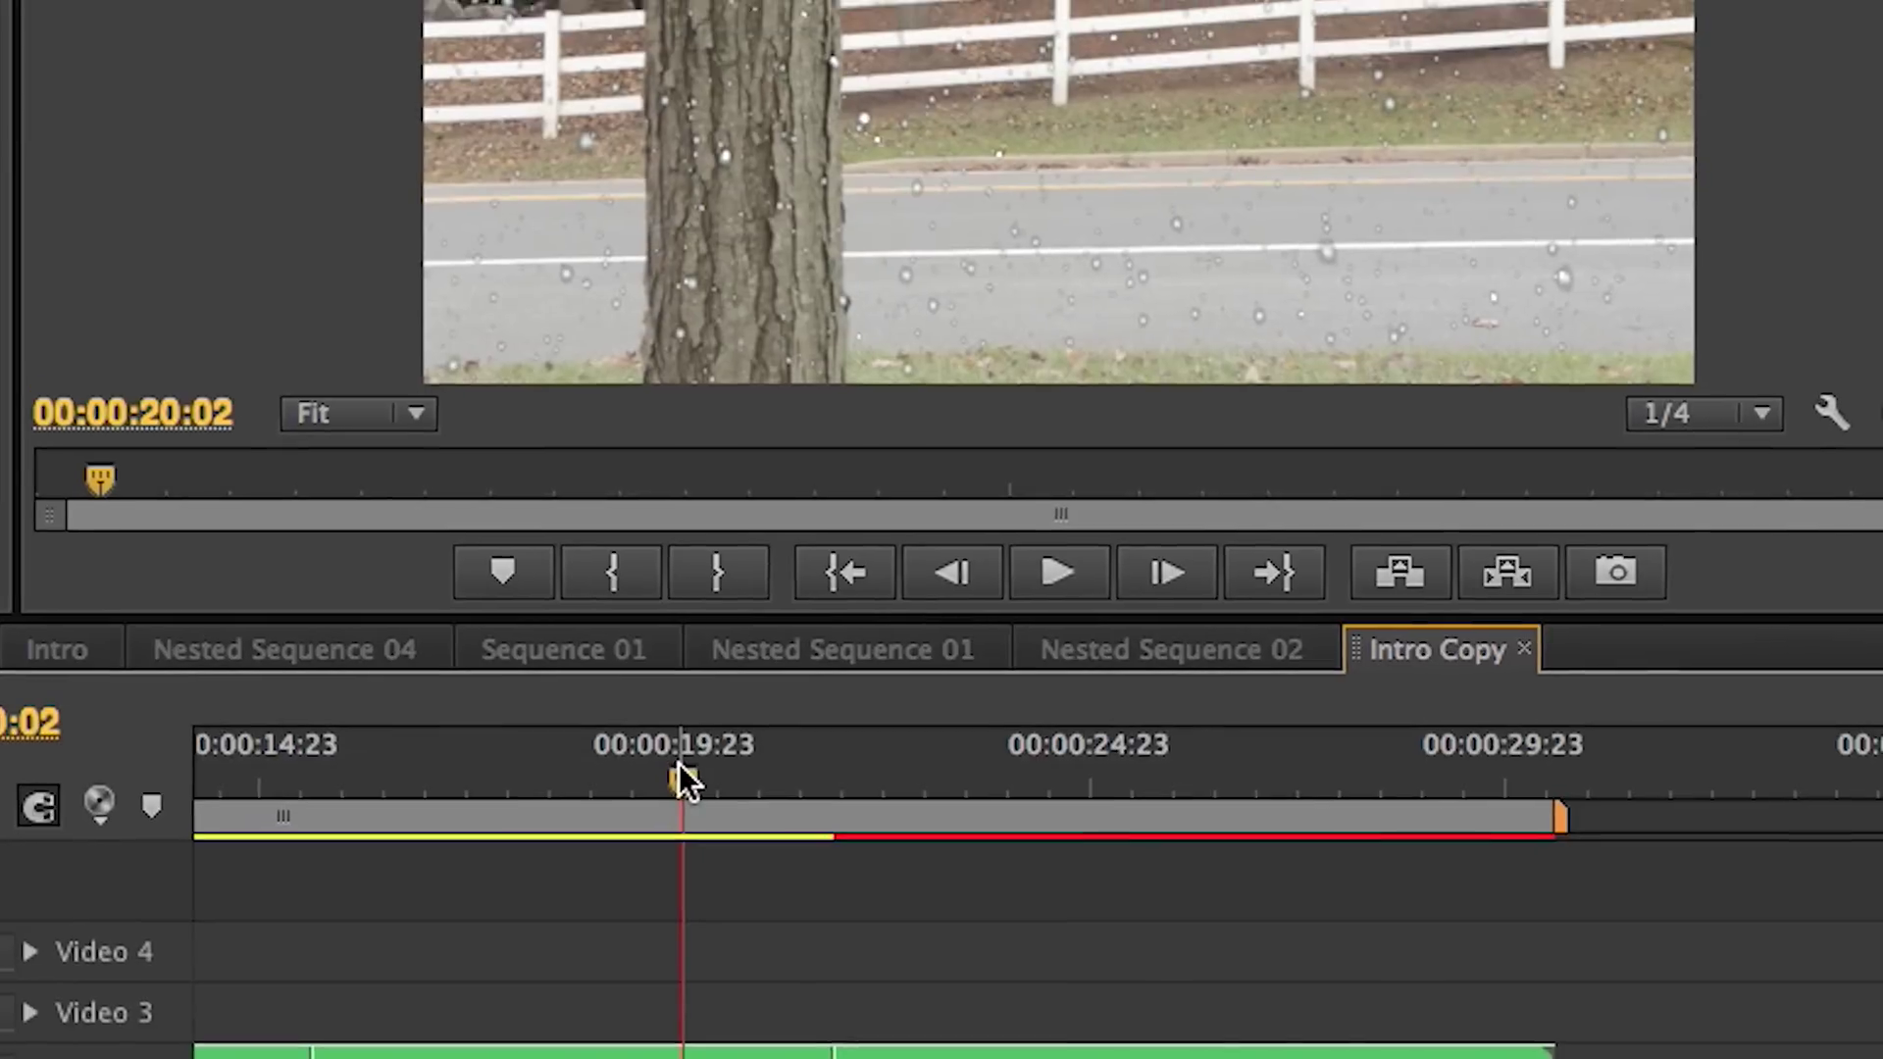
{"action": "left_click_drag", "start_coordinate": [680, 765], "coordinate": [956, 774]}
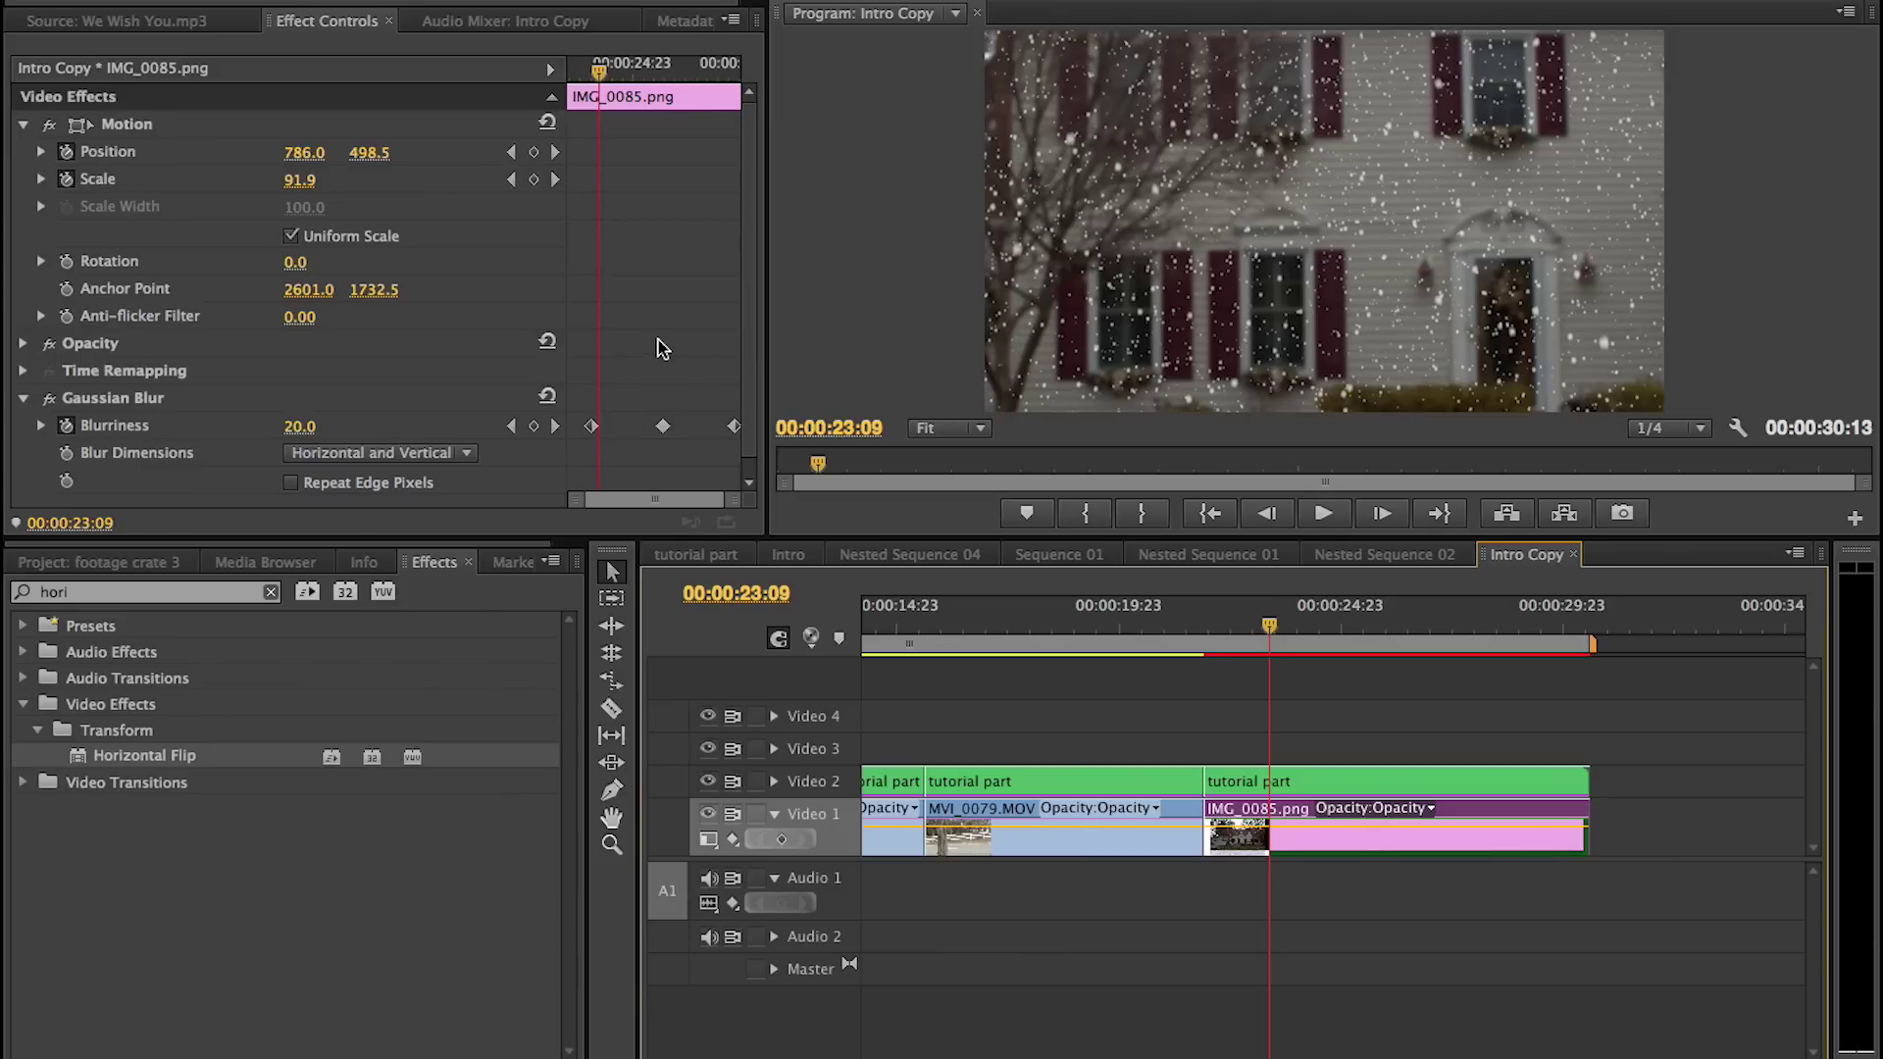
{"action": "left_click_drag", "start_coordinate": [608, 69], "coordinate": [652, 62]}
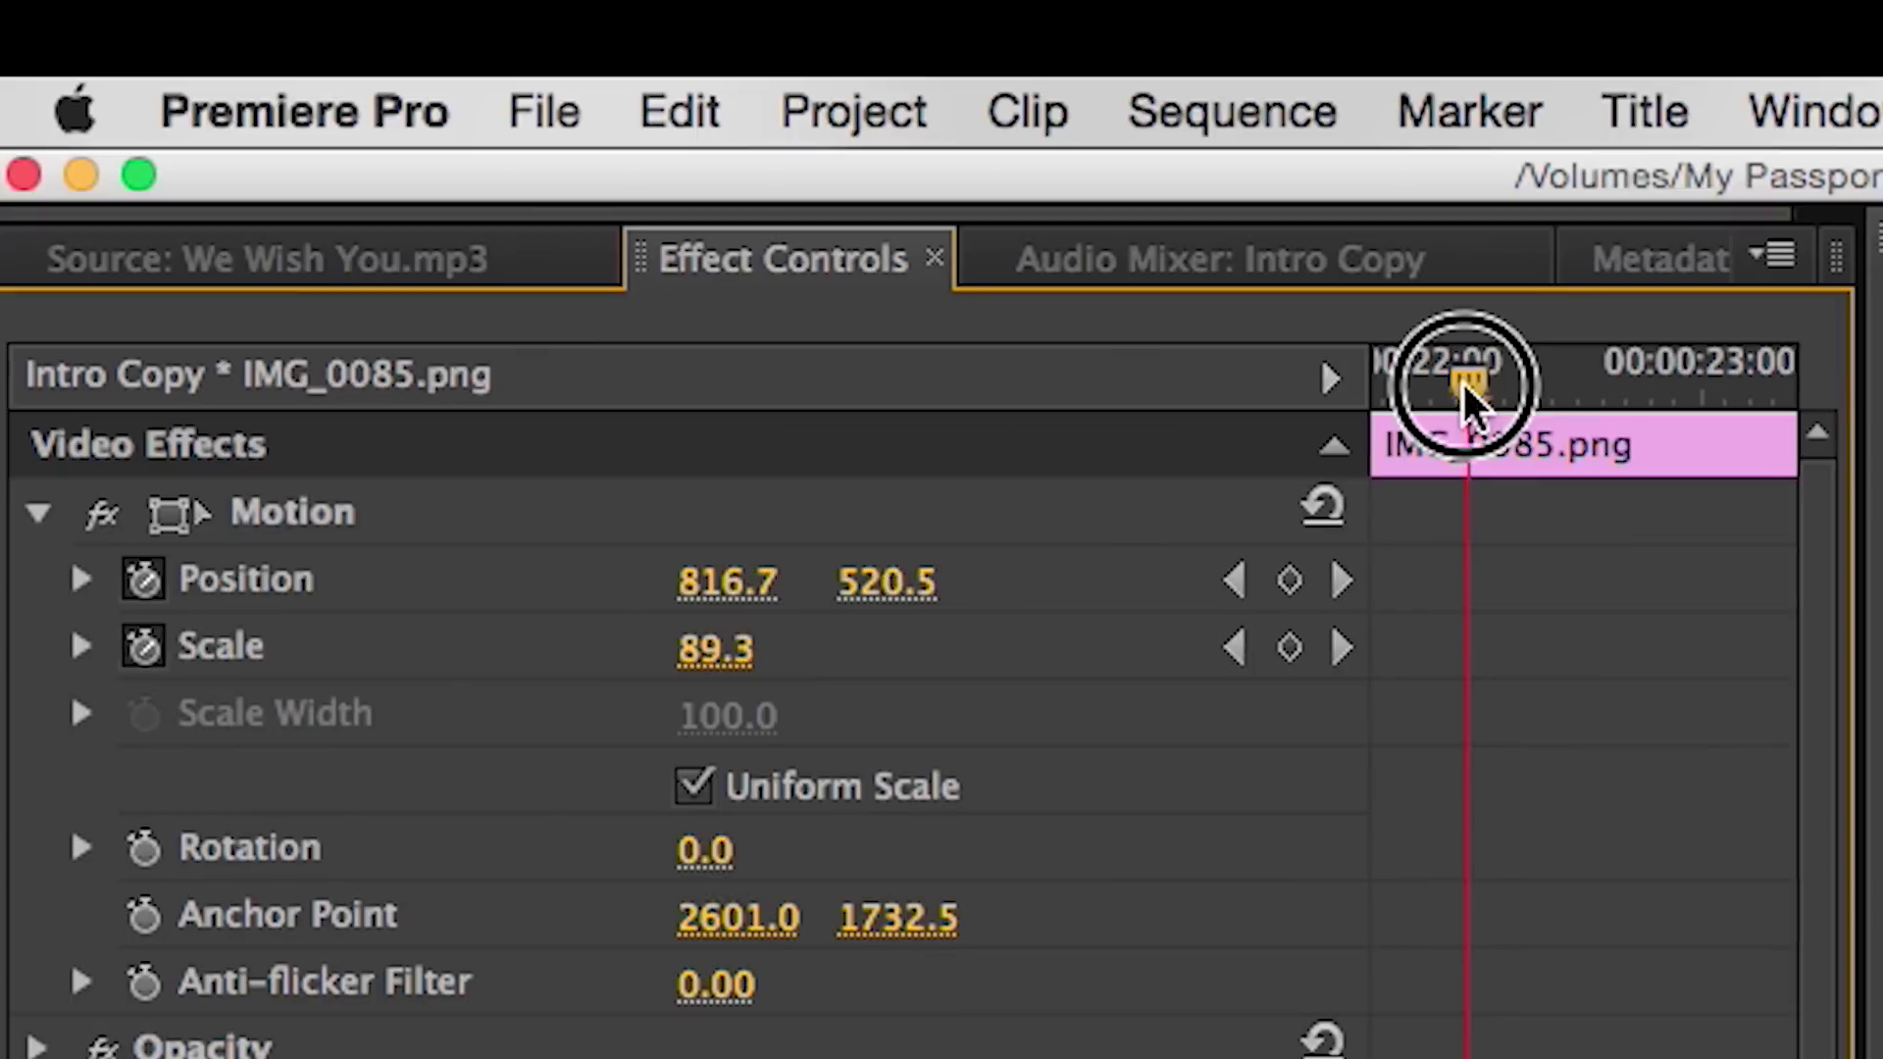
{"action": "left_click_drag", "start_coordinate": [1562, 363], "coordinate": [1296, 396]}
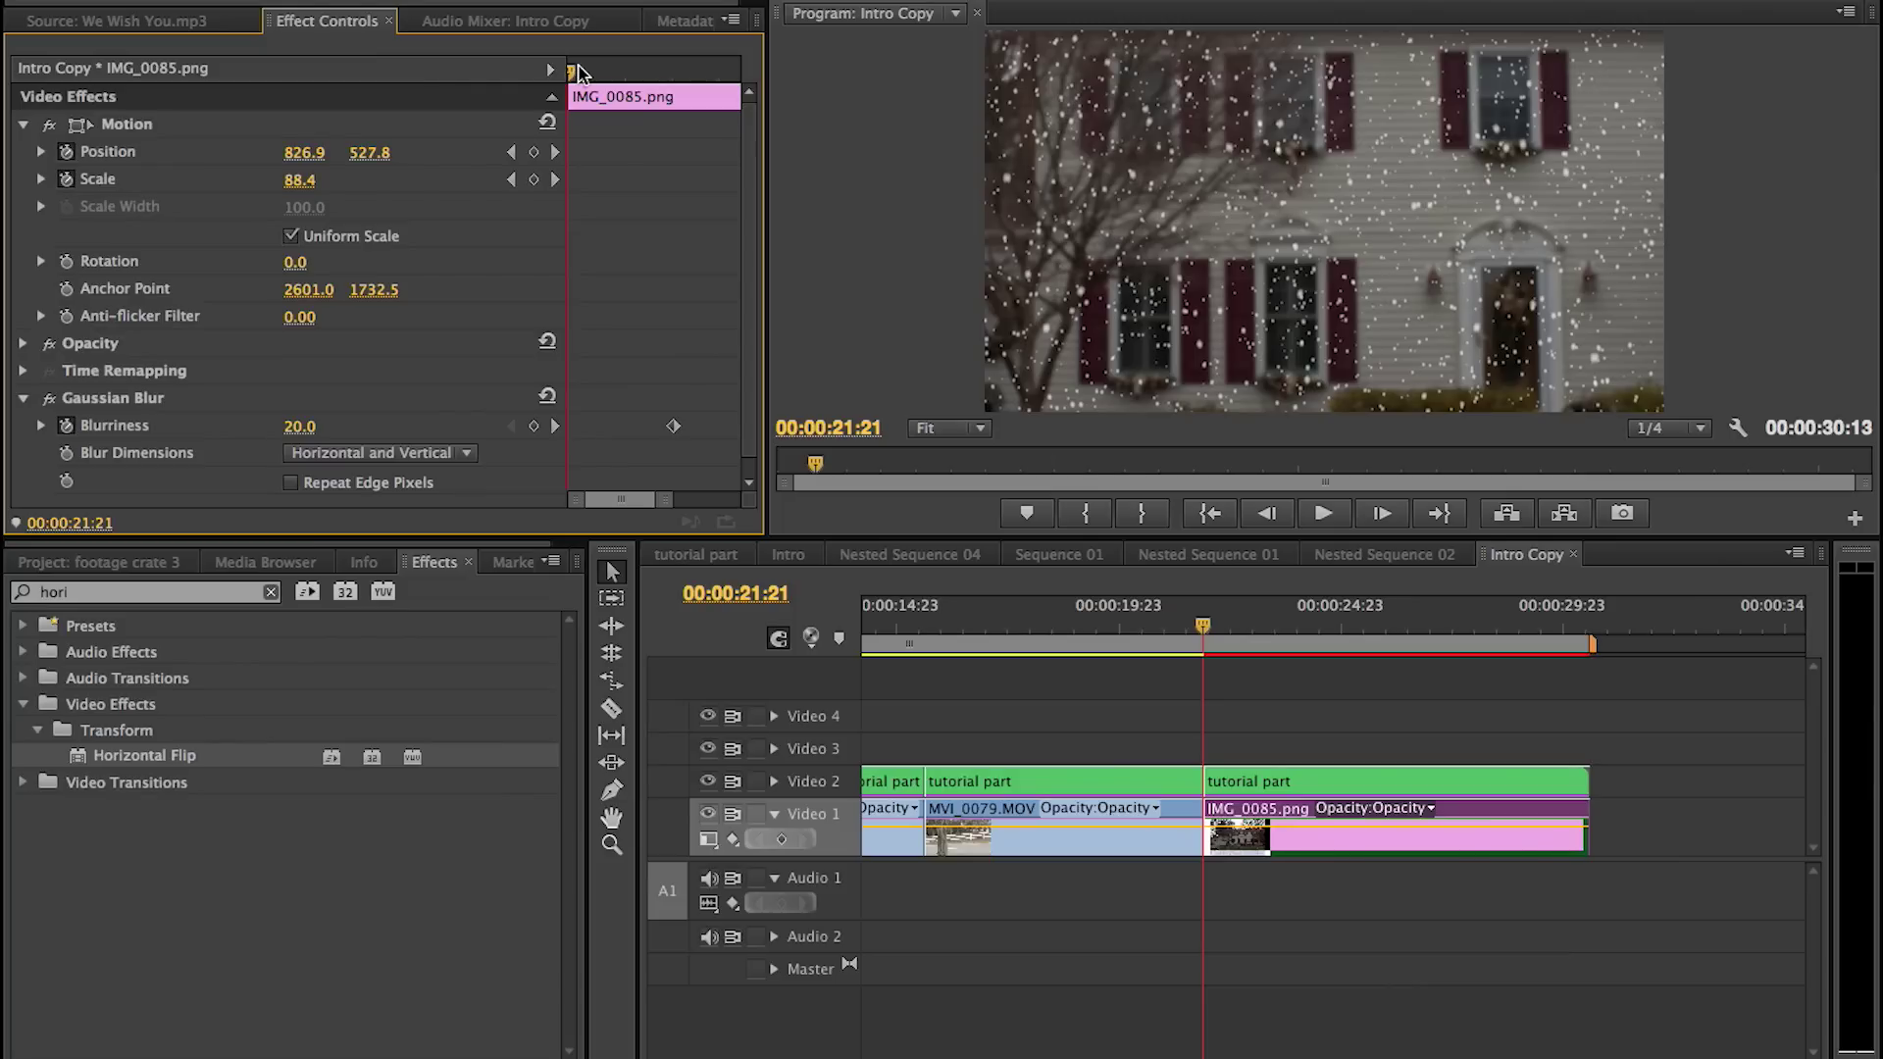
{"action": "left_click_drag", "start_coordinate": [574, 77], "coordinate": [624, 72]}
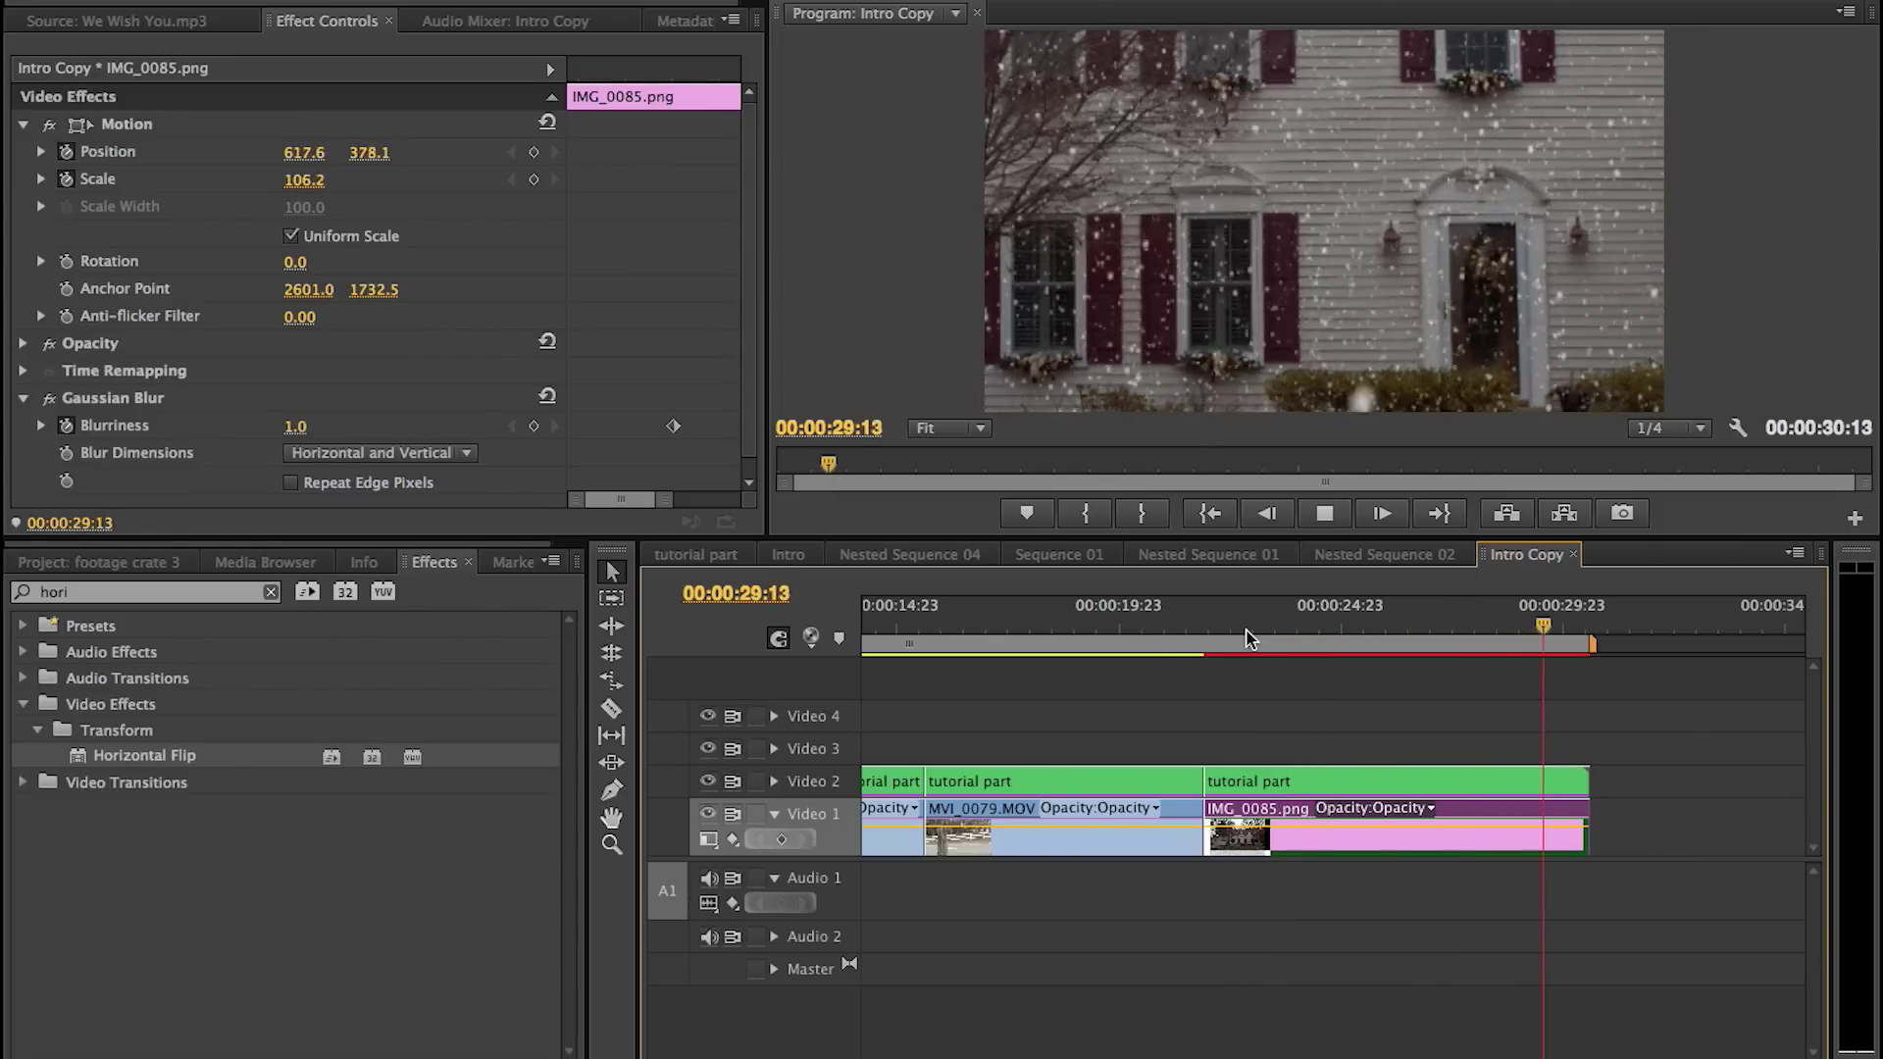
{"action": "left_click", "coordinate": [1237, 635]}
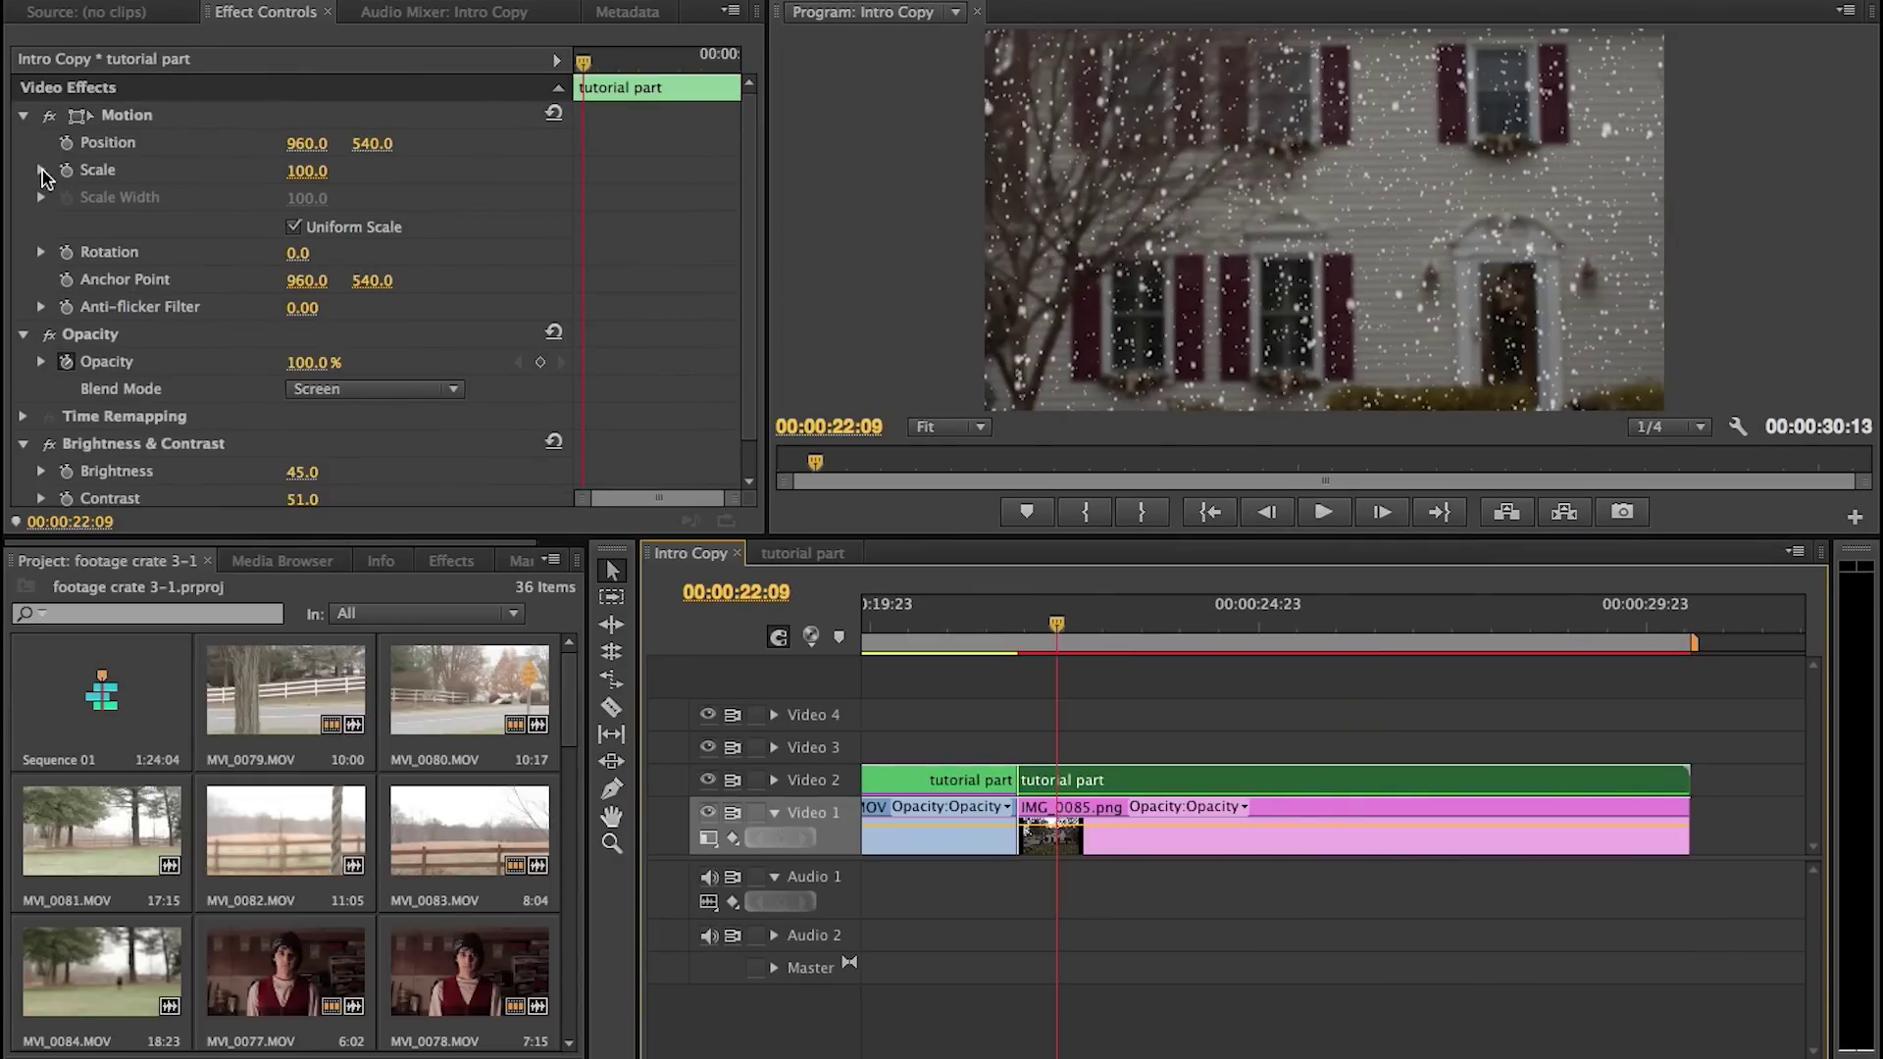
Turn on Position and Scale keyframing for the snow clip above IMG_0085.png and move both first keyframes to the clip's start
{"action": "left_click", "coordinate": [66, 142]}
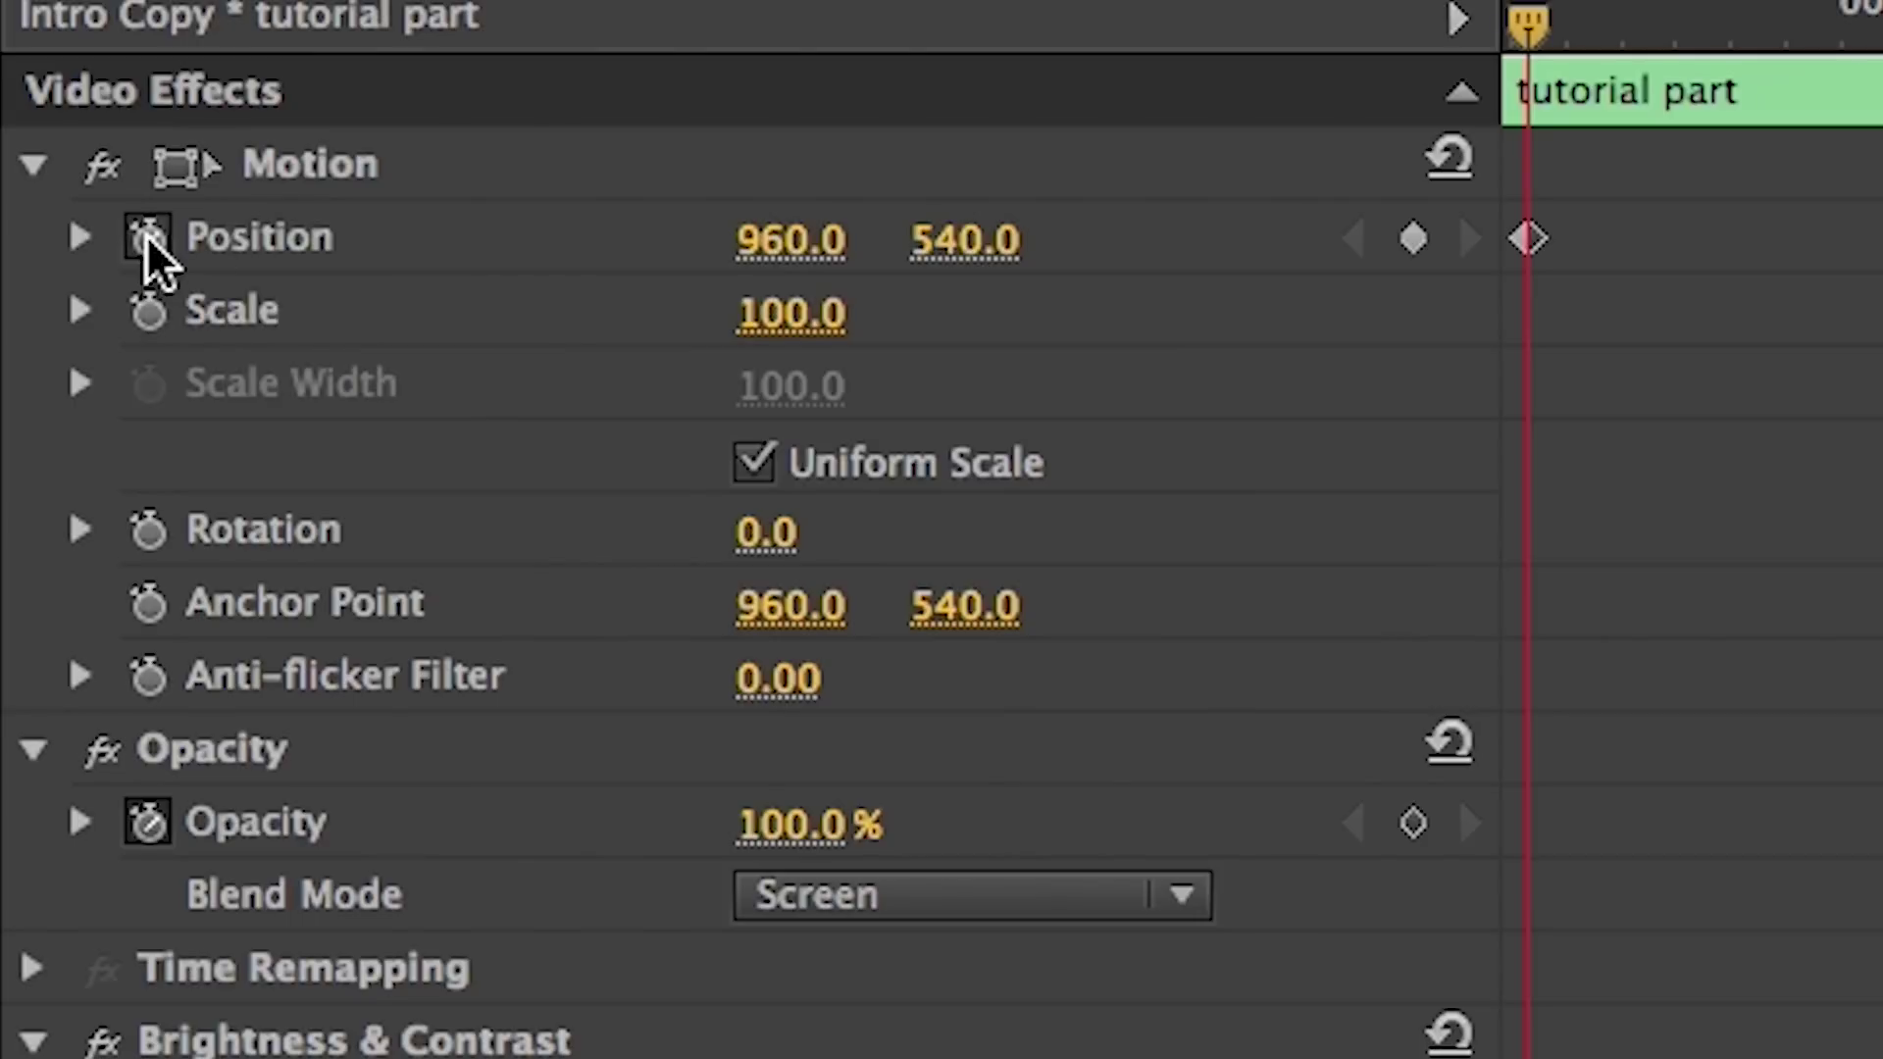
{"action": "left_click", "coordinate": [66, 170]}
{"action": "left_click_drag", "start_coordinate": [1598, 204], "coordinate": [1514, 363]}
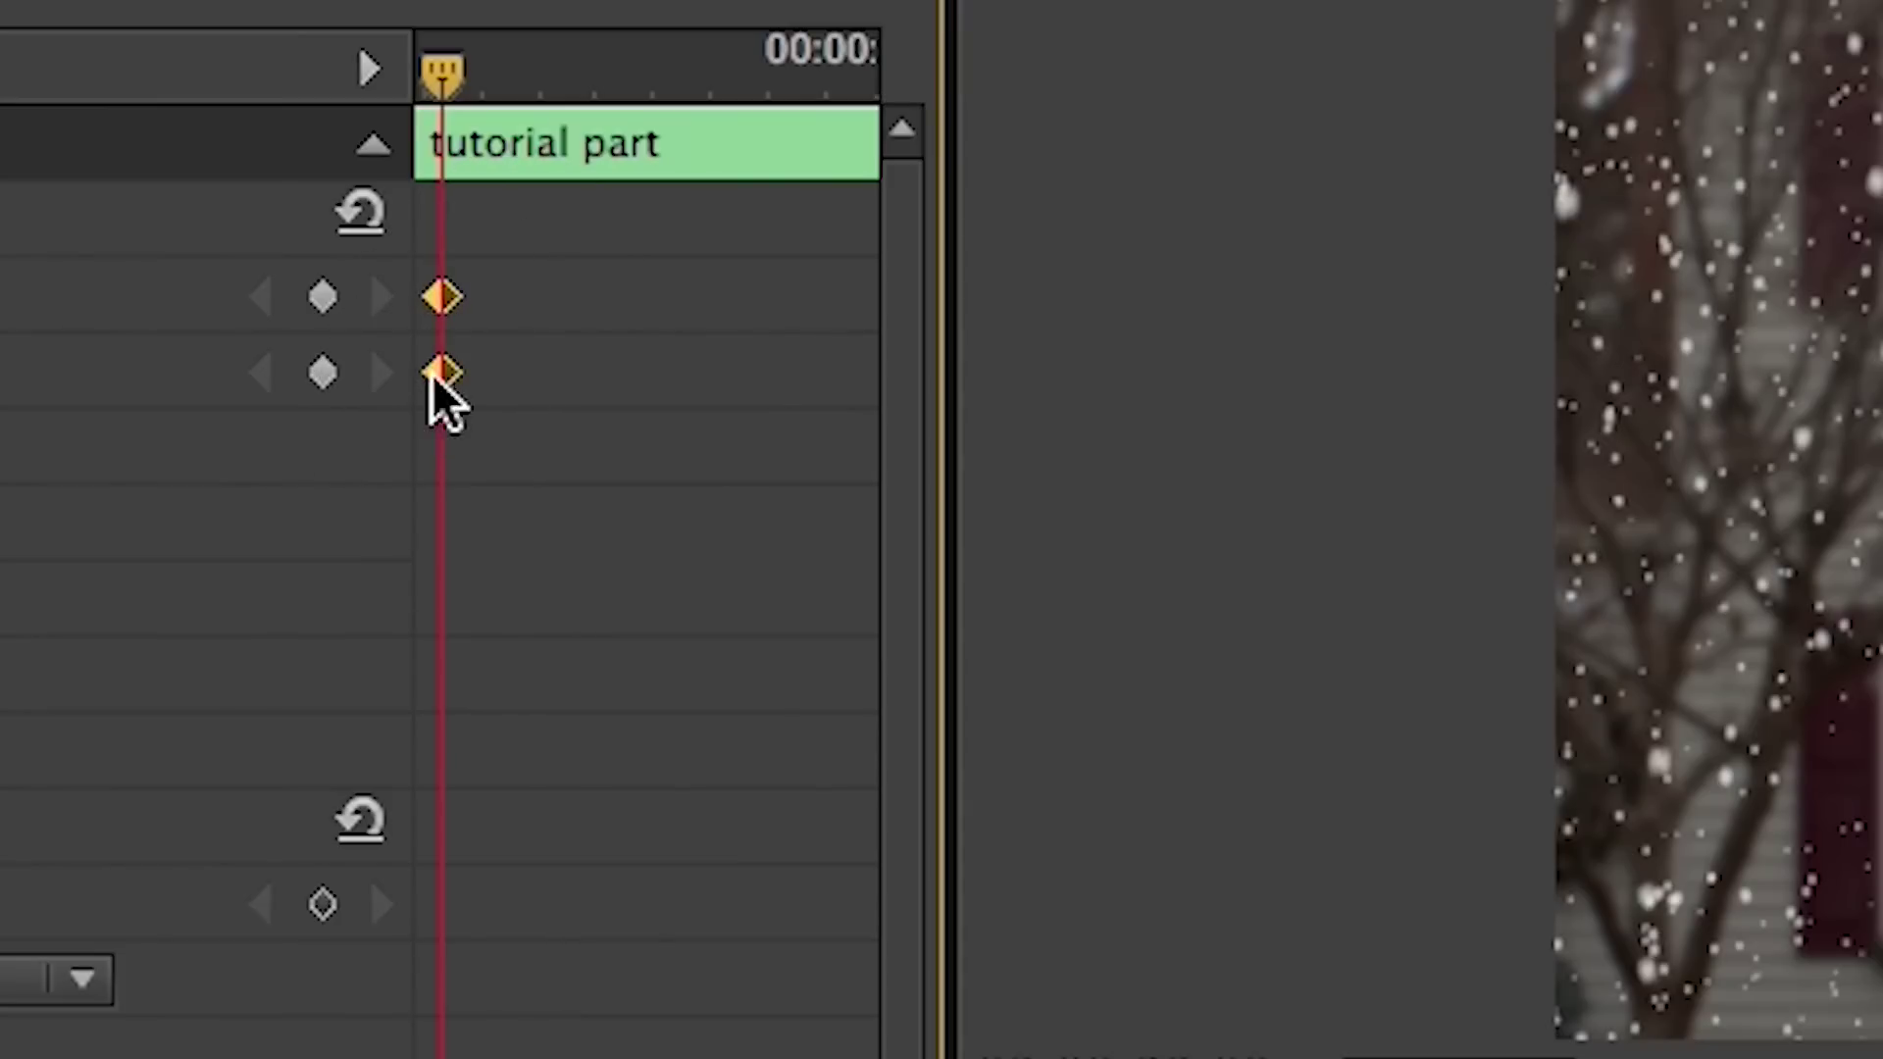
{"action": "left_click_drag", "start_coordinate": [1528, 239], "coordinate": [1447, 239]}
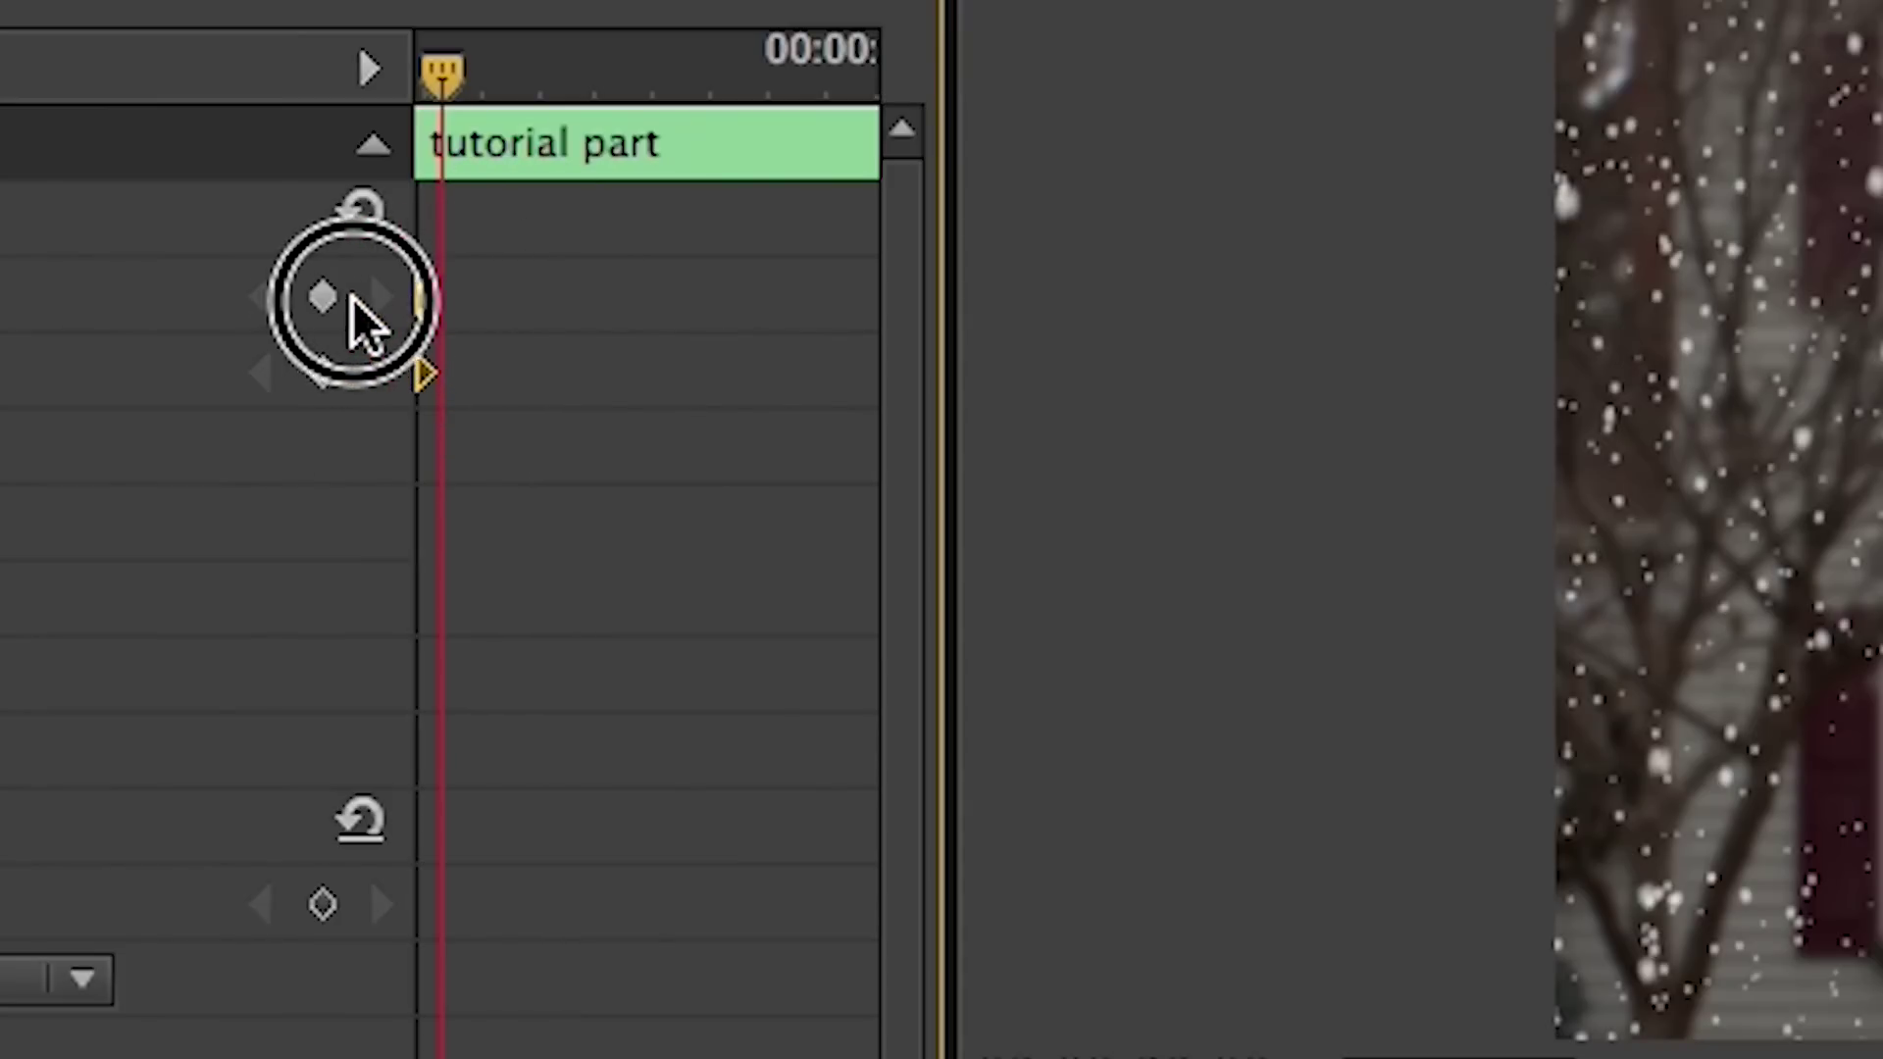
Near the snow clip's end, keyframe Scale at 121 and horizontal Position at 888, adjust the vertical Position, and move the keyframes to the end
{"action": "left_click", "coordinate": [603, 79]}
{"action": "left_click_drag", "start_coordinate": [610, 78], "coordinate": [796, 72]}
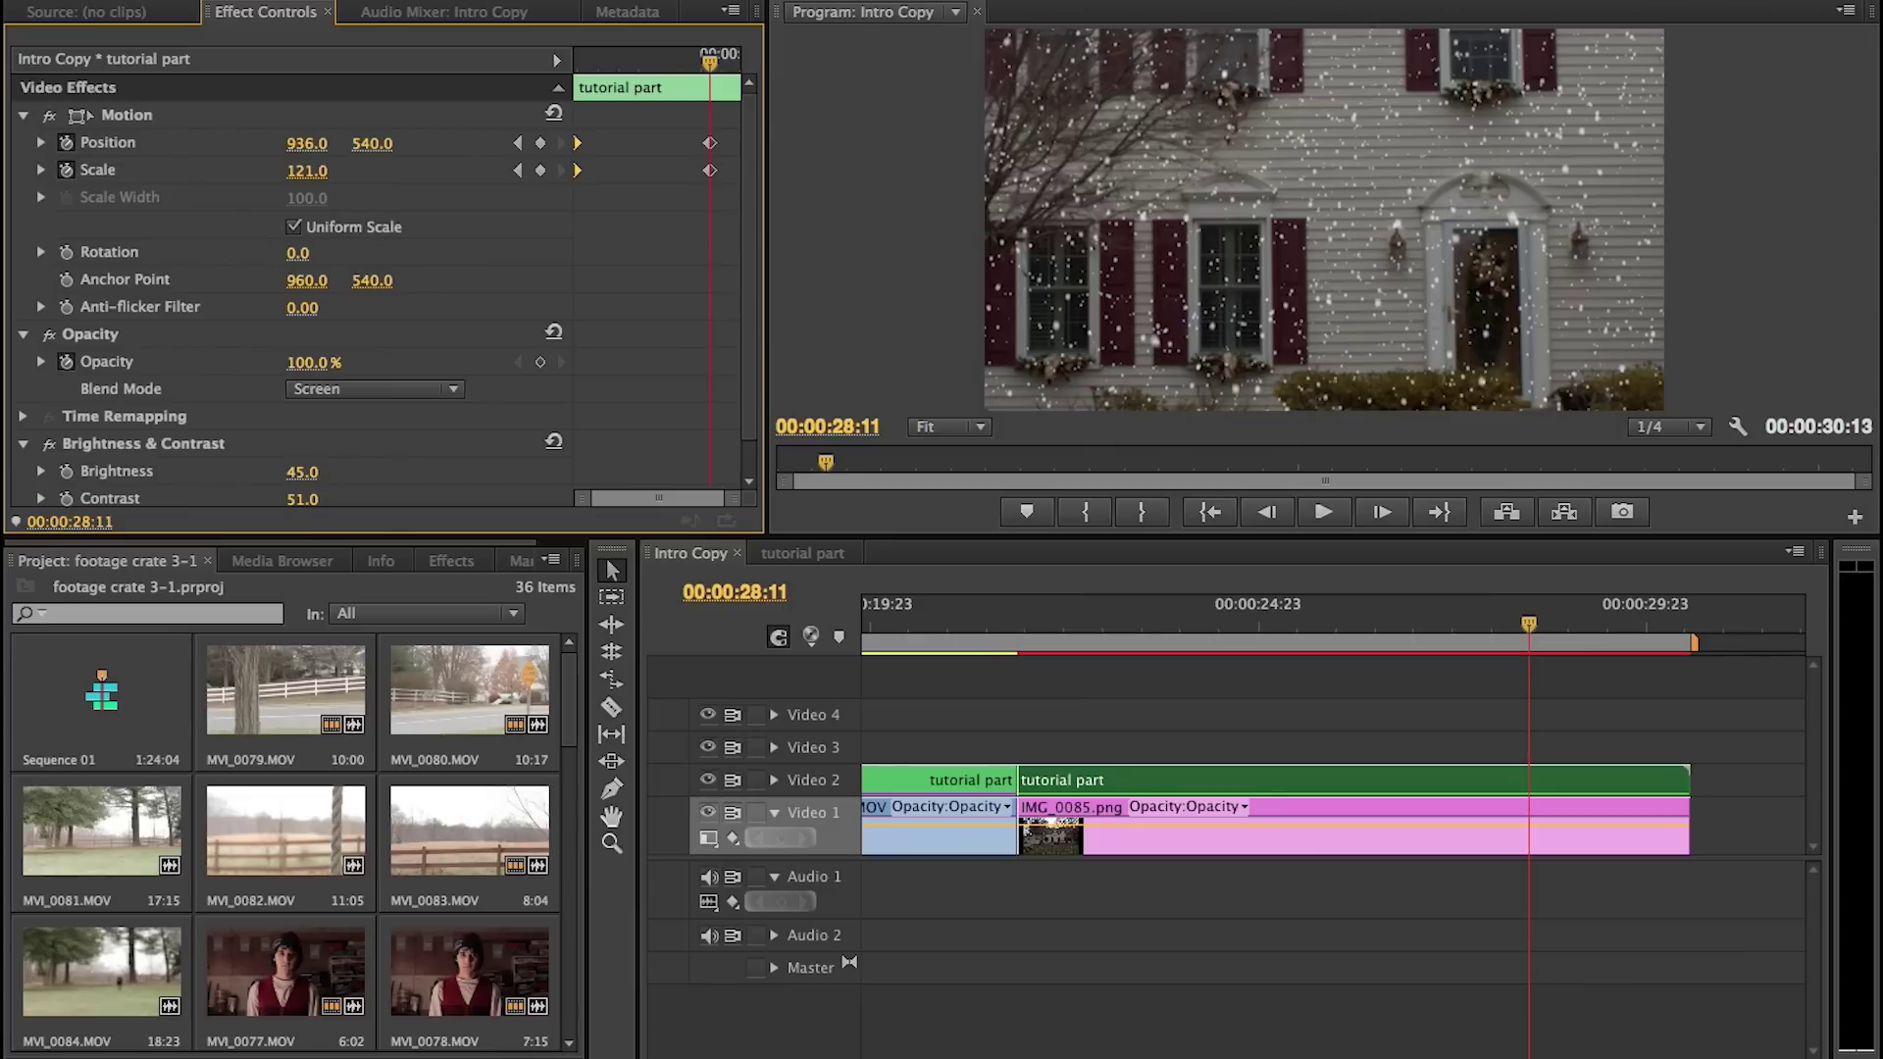
{"action": "left_click_drag", "start_coordinate": [315, 146], "coordinate": [276, 145]}
{"action": "left_click_drag", "start_coordinate": [372, 145], "coordinate": [380, 145]}
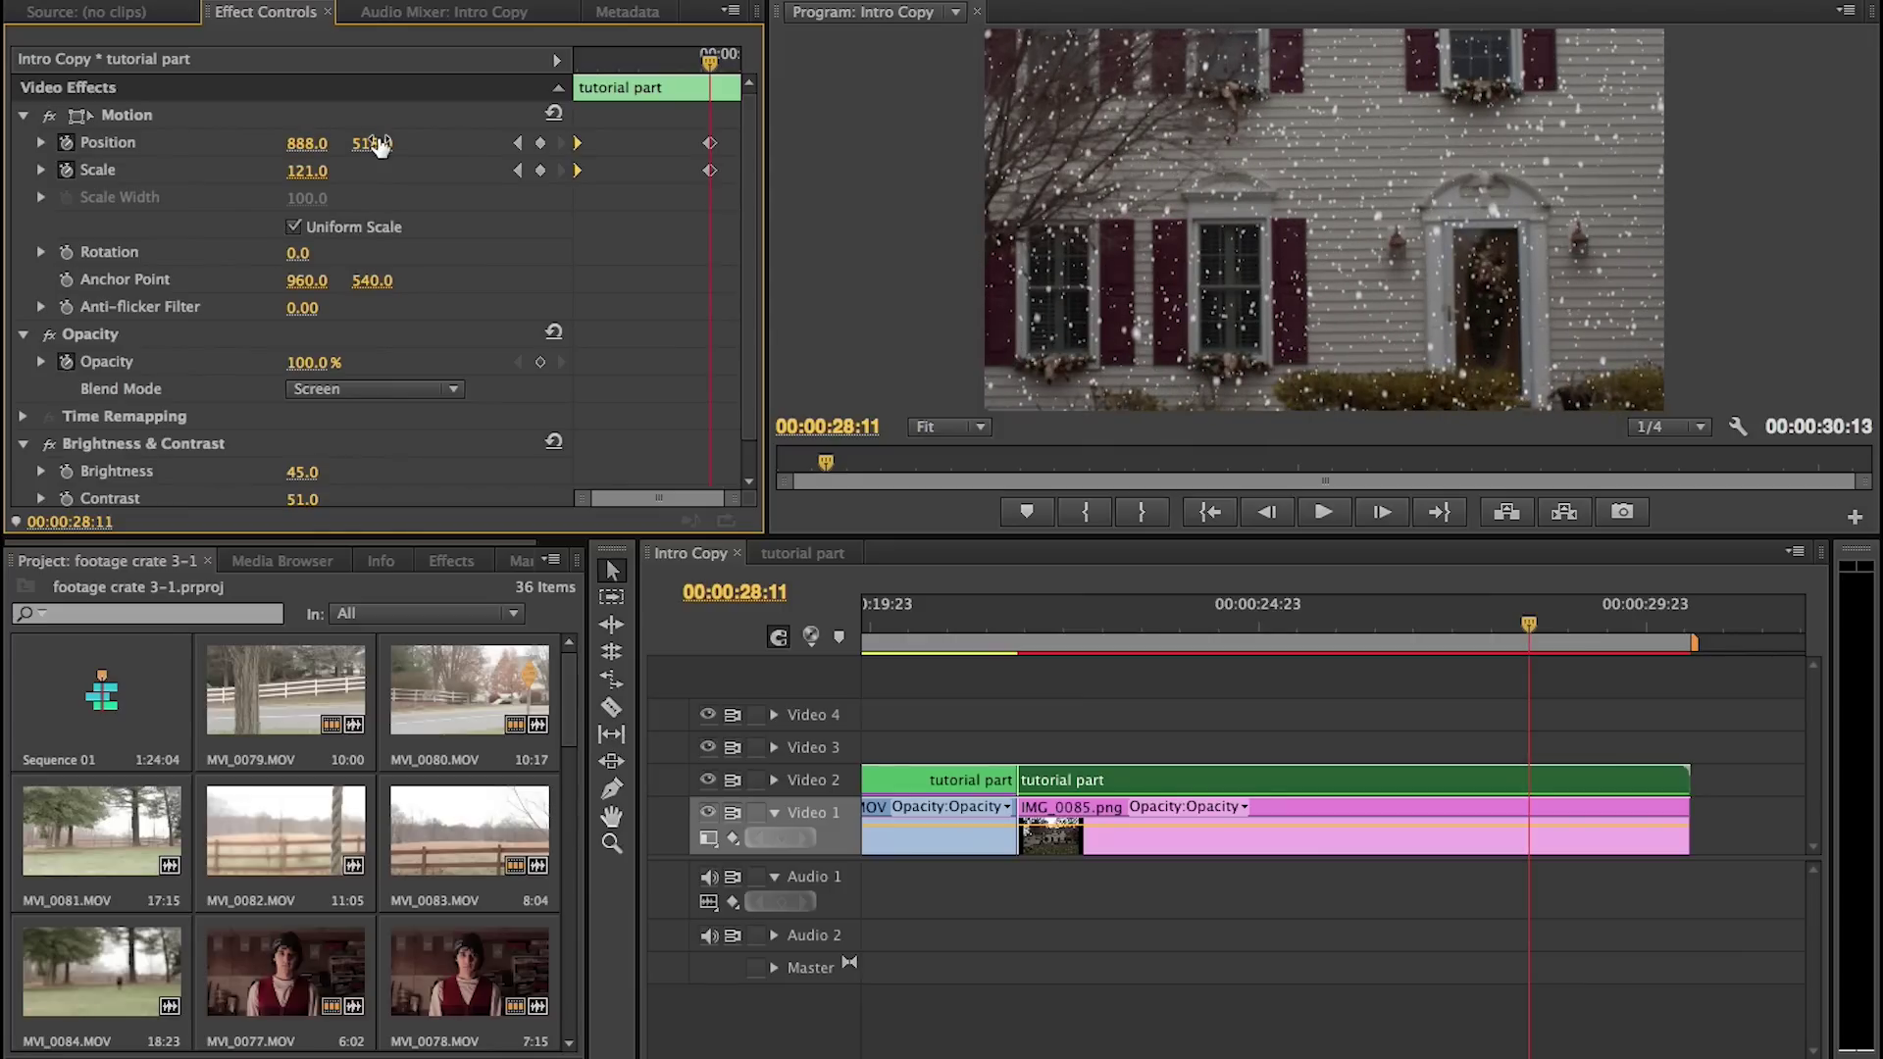
{"action": "left_click_drag", "start_coordinate": [700, 125], "coordinate": [747, 145]}
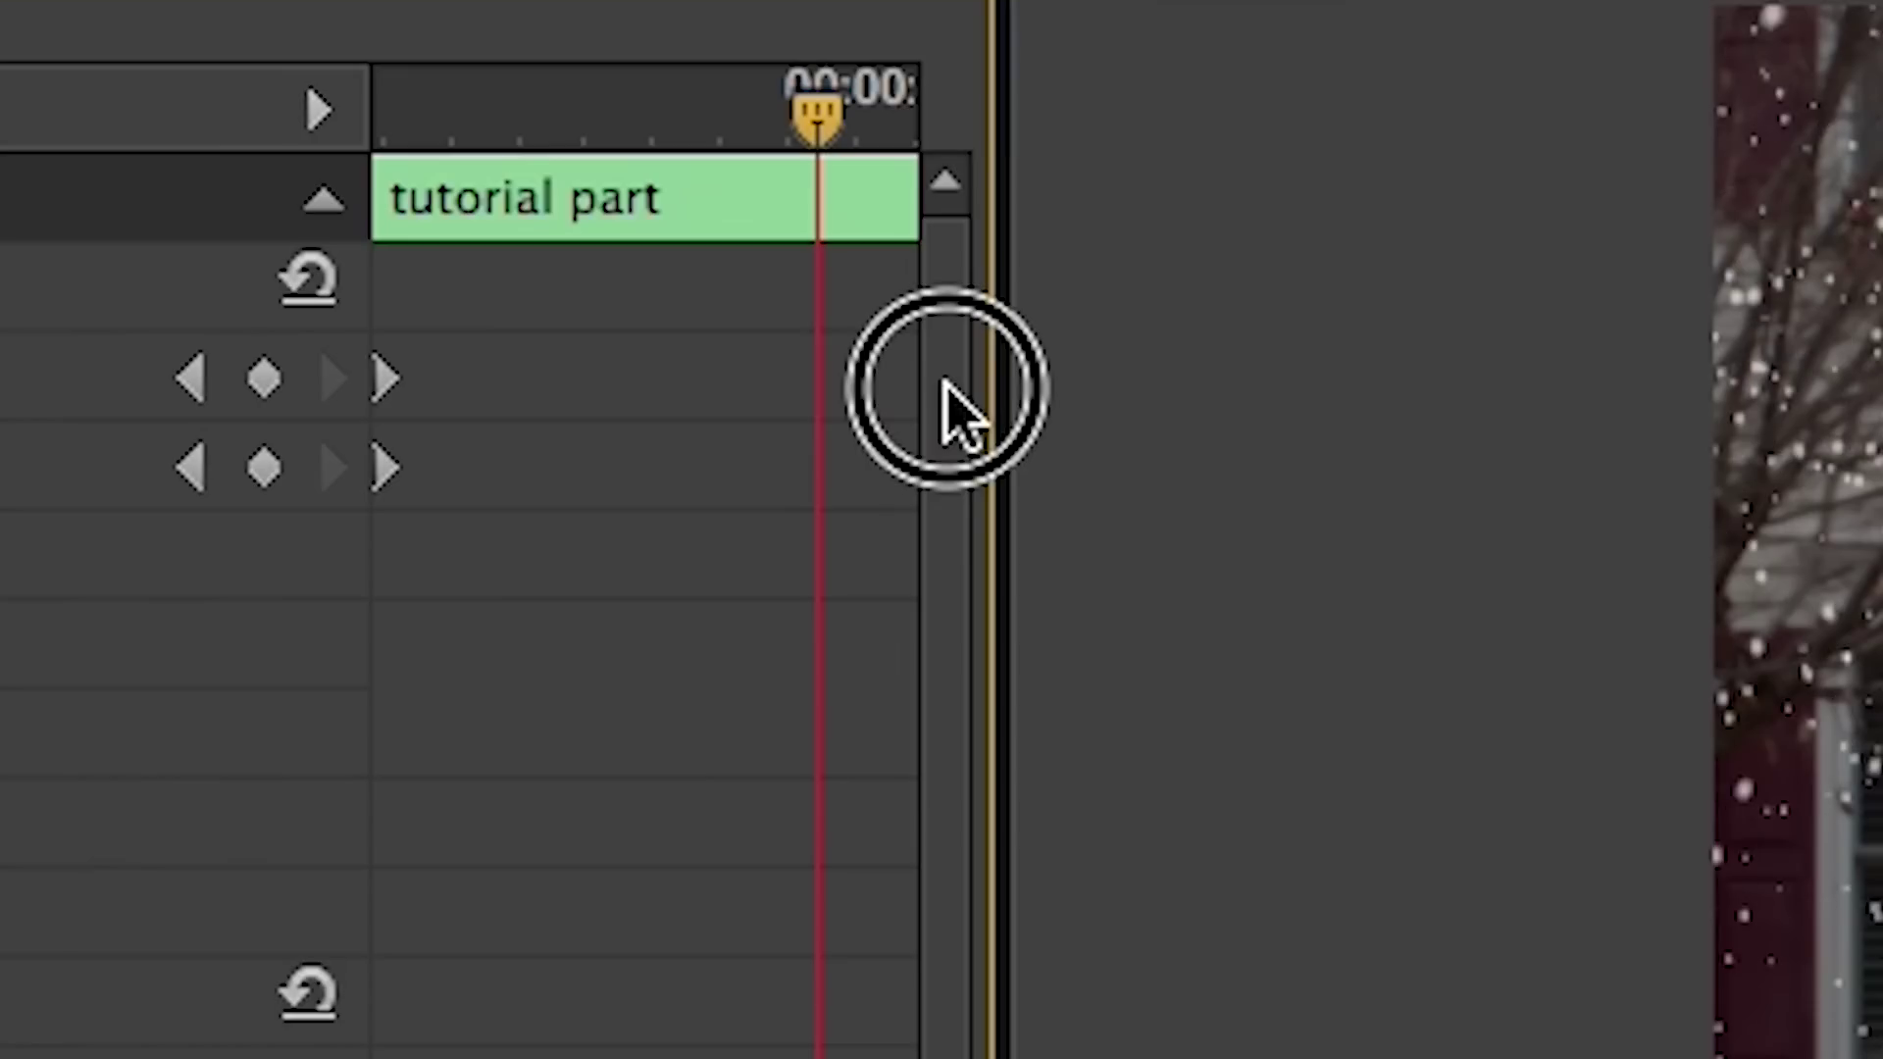
{"action": "left_click_drag", "start_coordinate": [943, 380], "coordinate": [945, 381]}
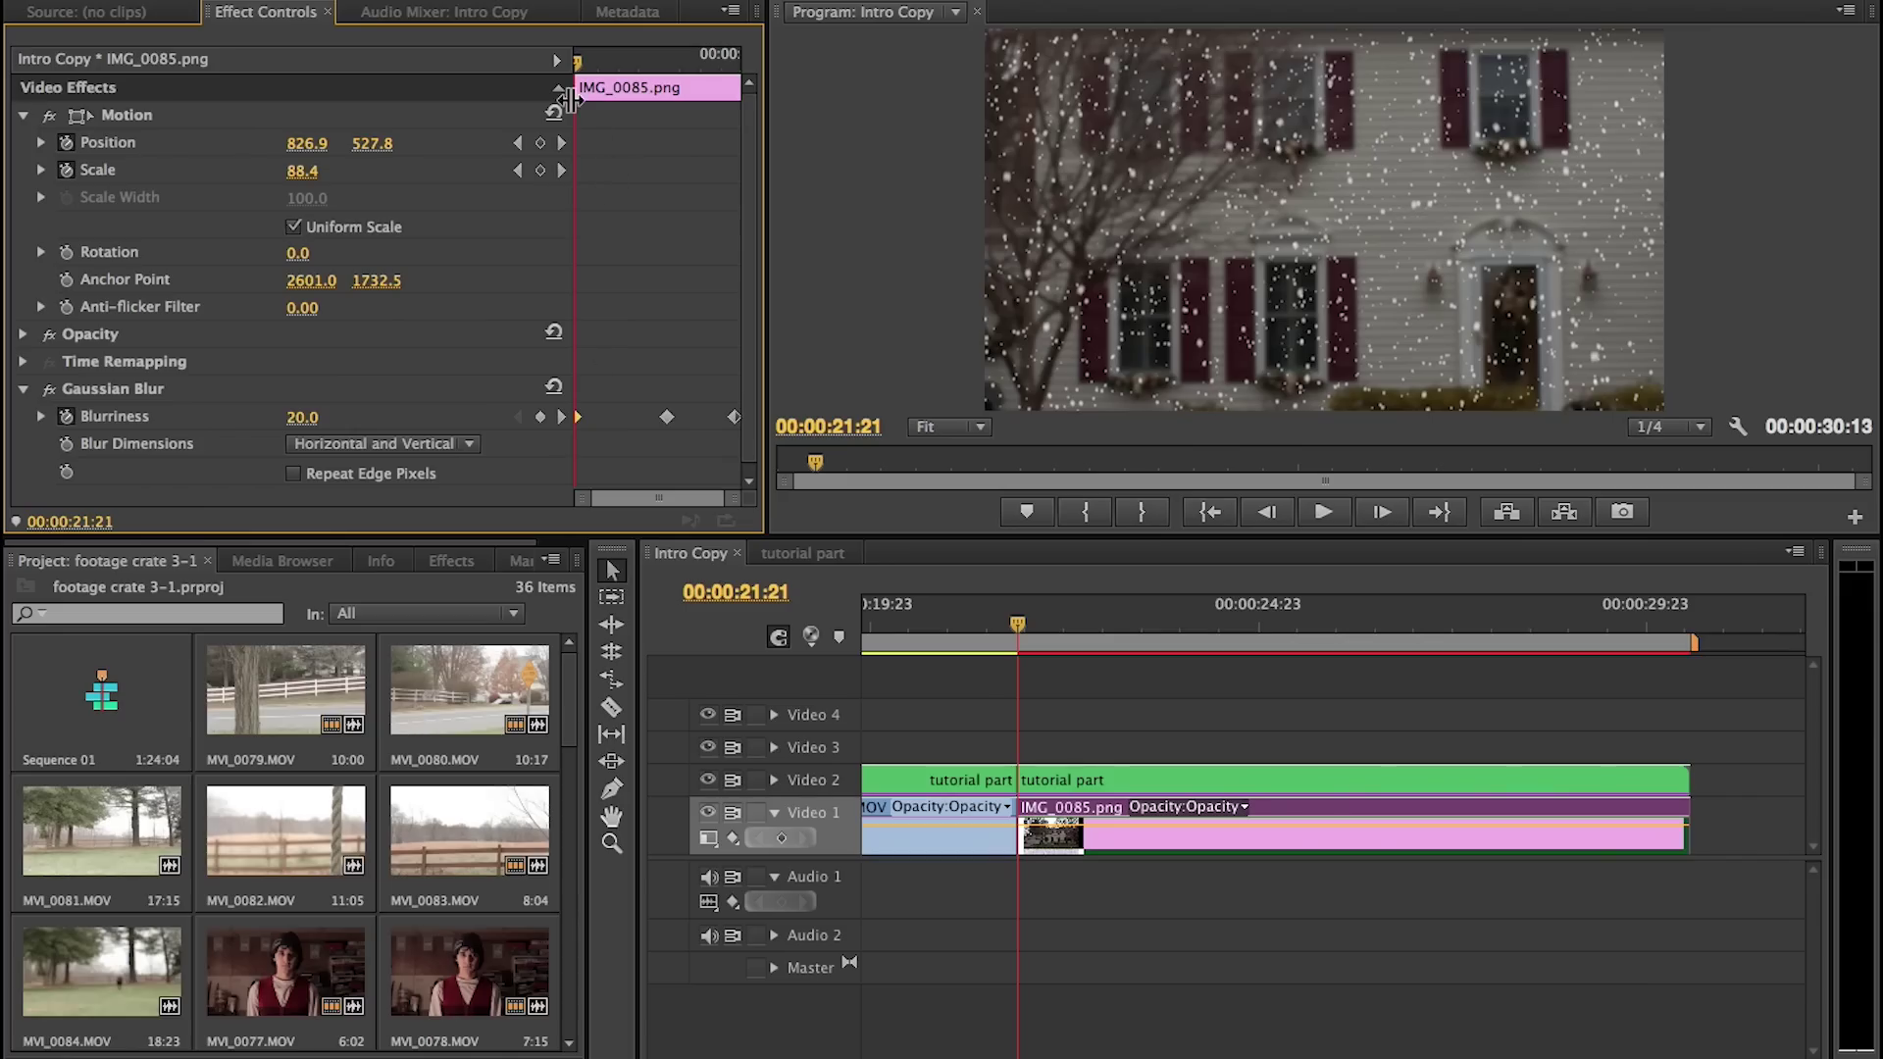
Scrub through IMG_0085.png to examine its Gaussian Blur focus change against the moving snow
{"action": "left_click_drag", "start_coordinate": [601, 61], "coordinate": [667, 61]}
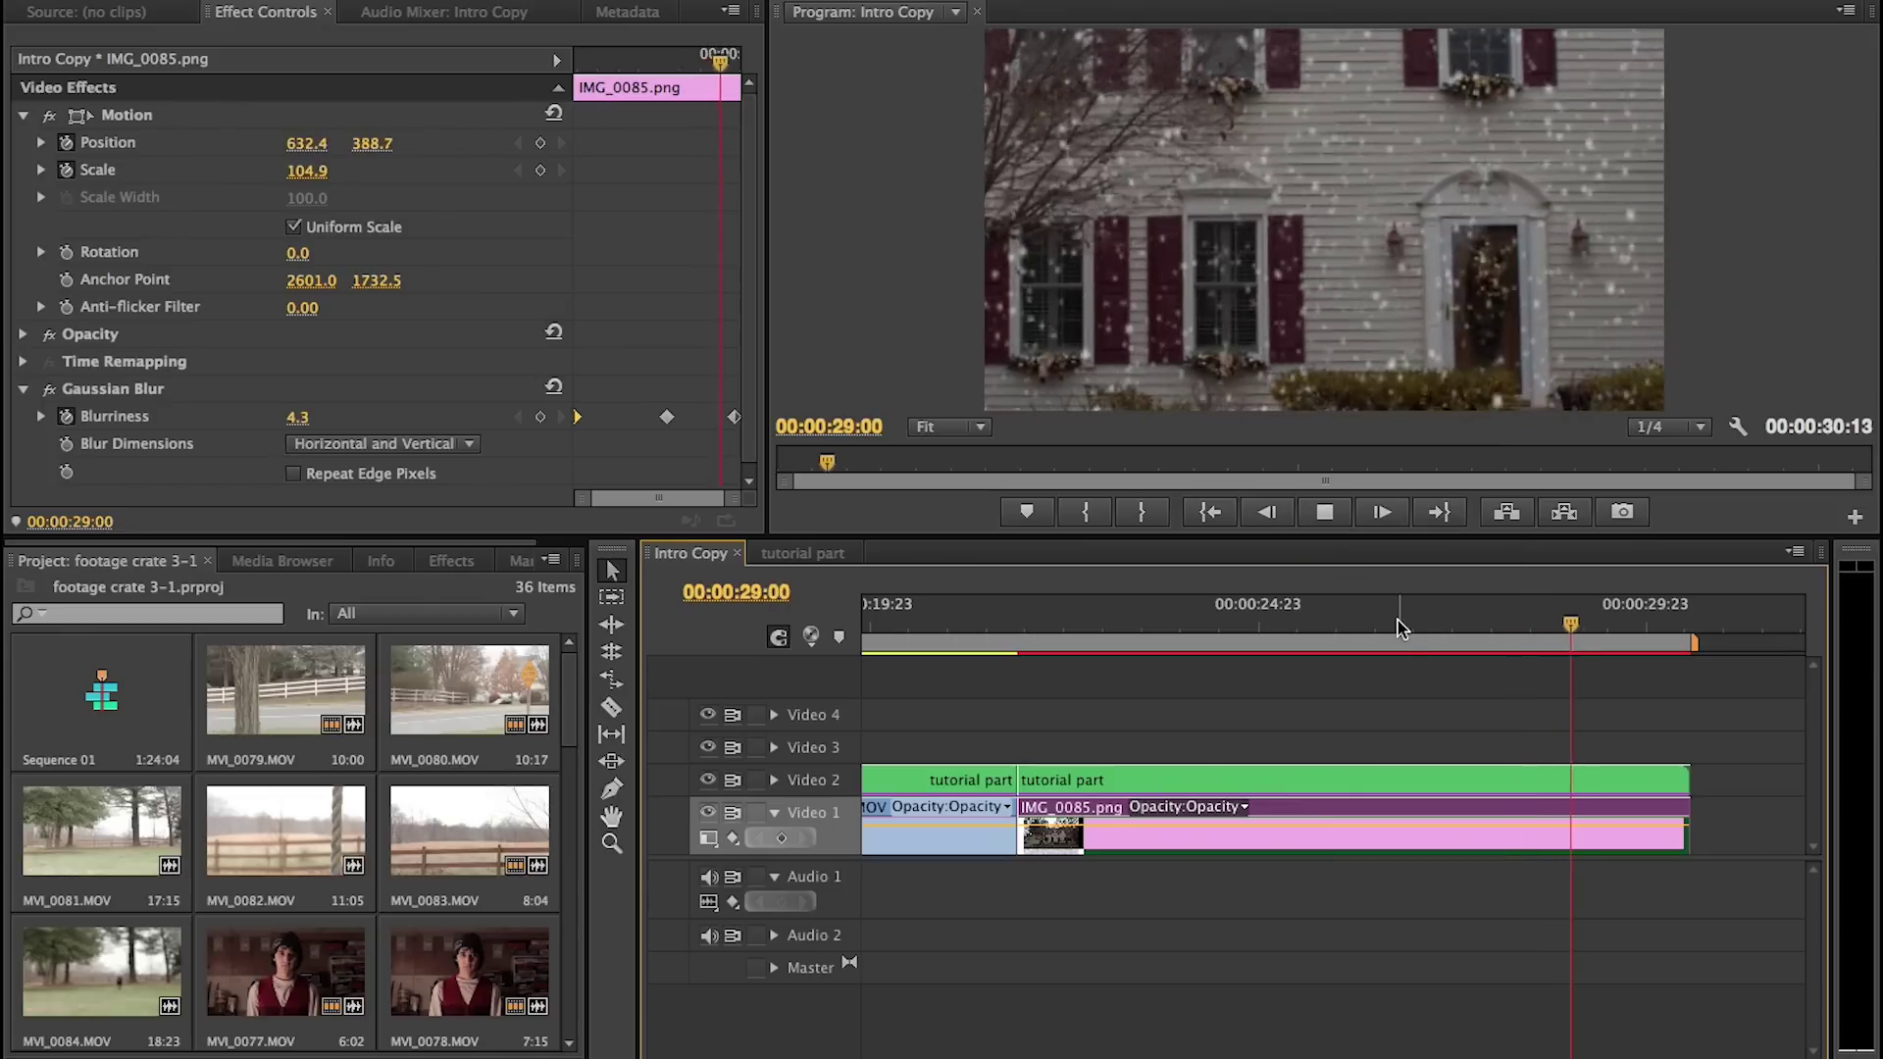
{"action": "left_click", "coordinate": [1393, 623]}
{"action": "left_click_drag", "start_coordinate": [1380, 627], "coordinate": [1605, 627]}
{"action": "left_click_drag", "start_coordinate": [1370, 629], "coordinate": [1404, 627]}
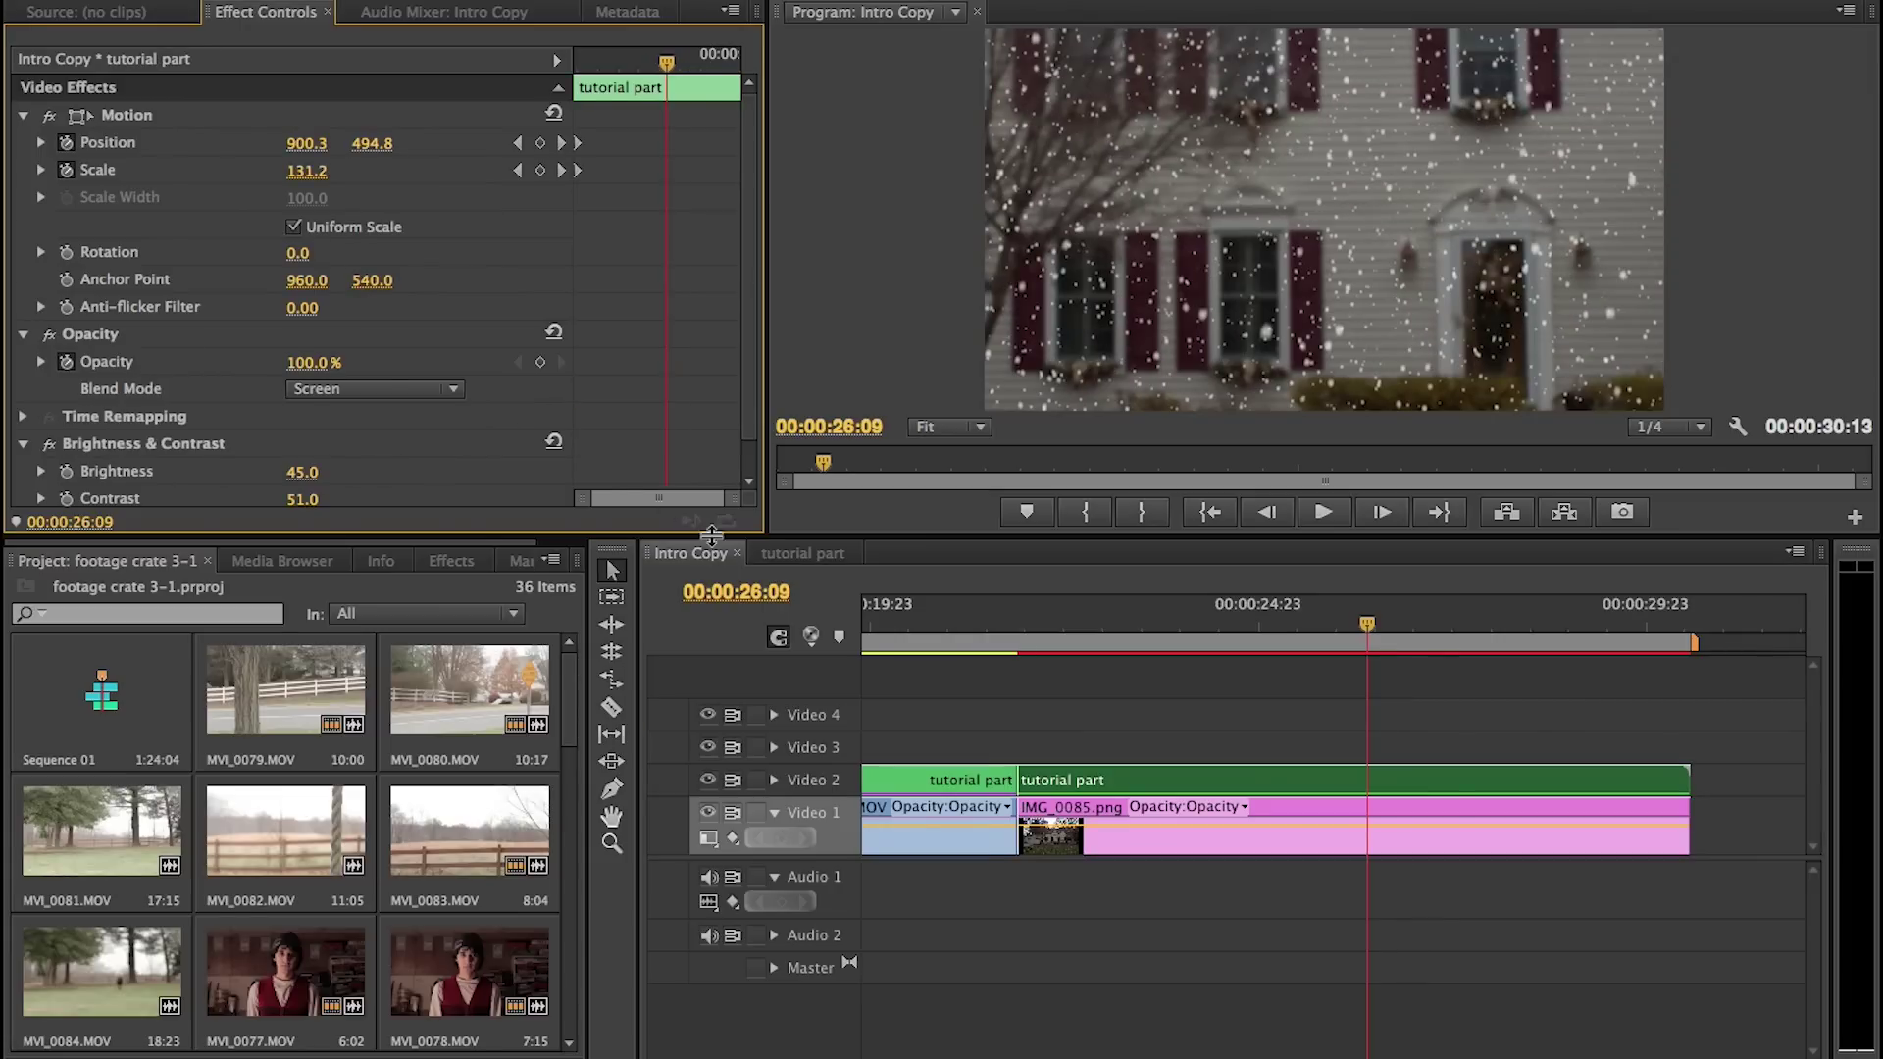
Align the playhead with the middle blur keyframe of IMG_0085.png and add Gaussian Blur to the snow clip, keyframing Blurriness at 0
{"action": "left_click", "coordinate": [1223, 846]}
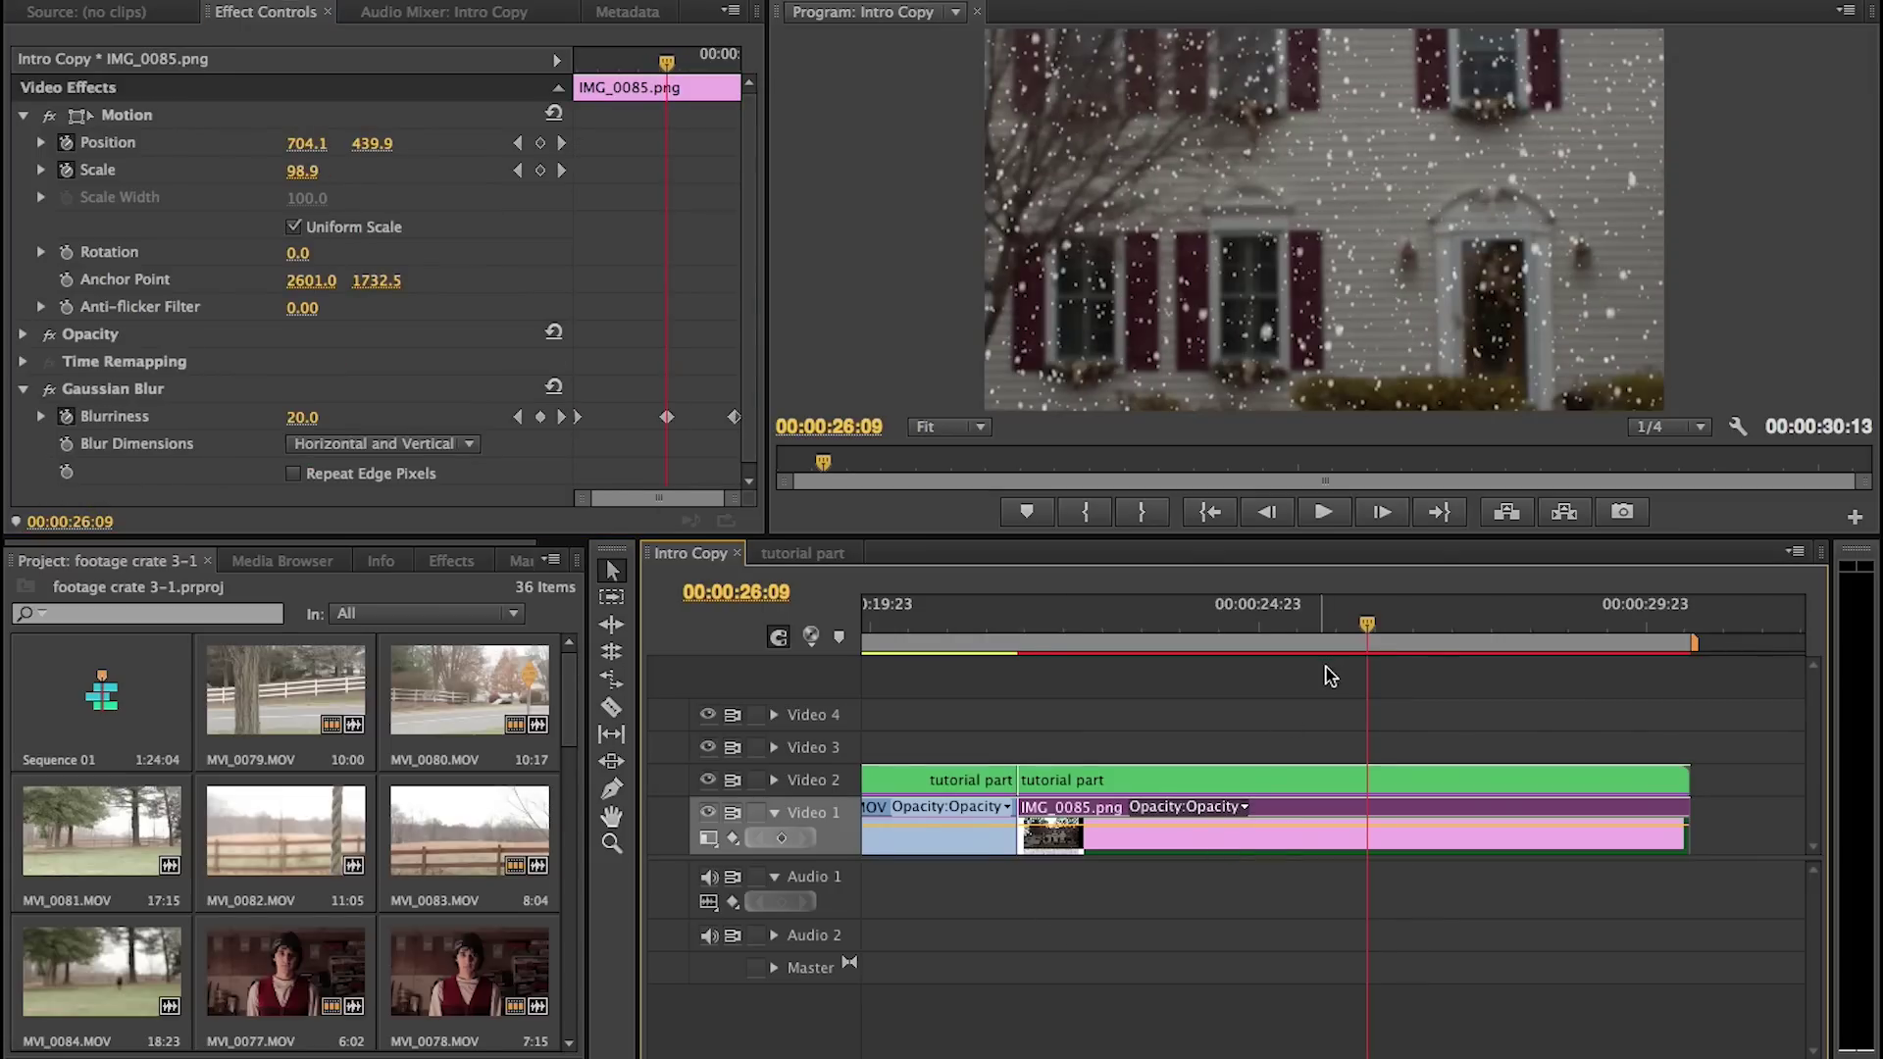
{"action": "left_click_drag", "start_coordinate": [668, 64], "coordinate": [657, 79]}
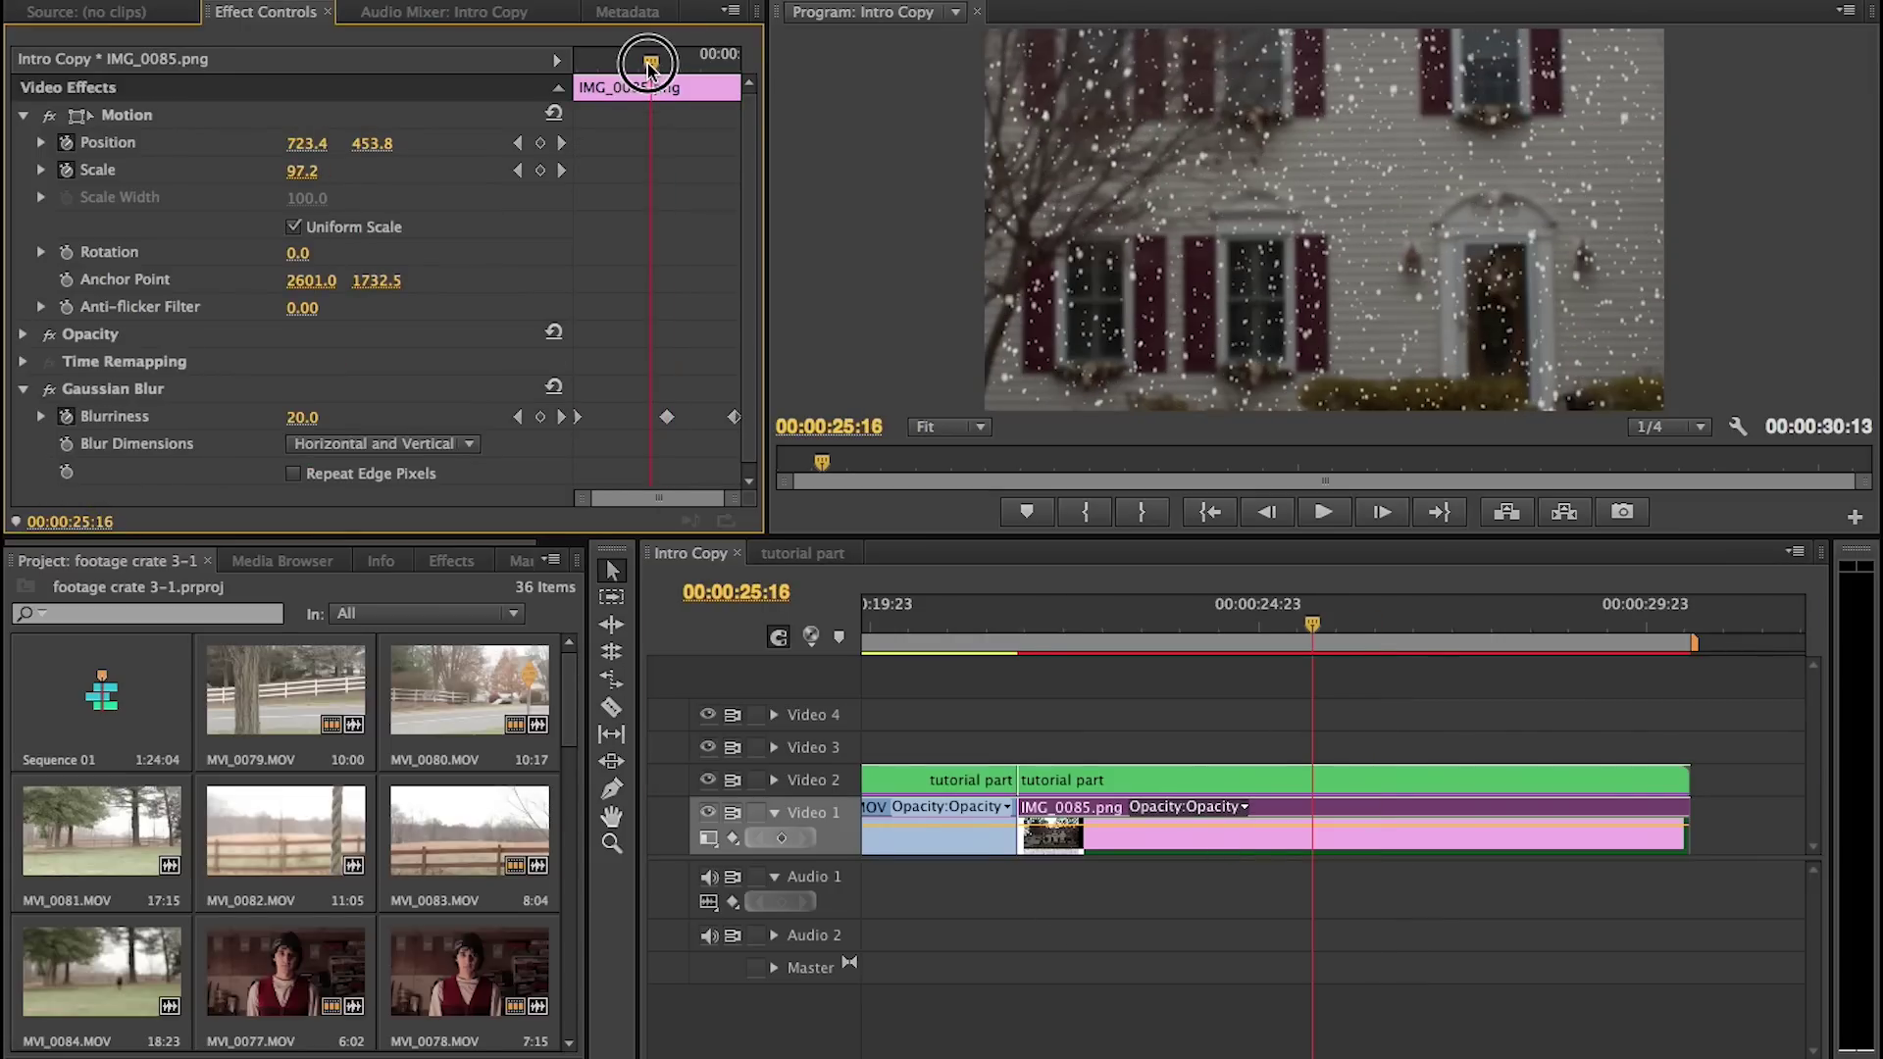
{"action": "left_click_drag", "start_coordinate": [650, 64], "coordinate": [667, 65]}
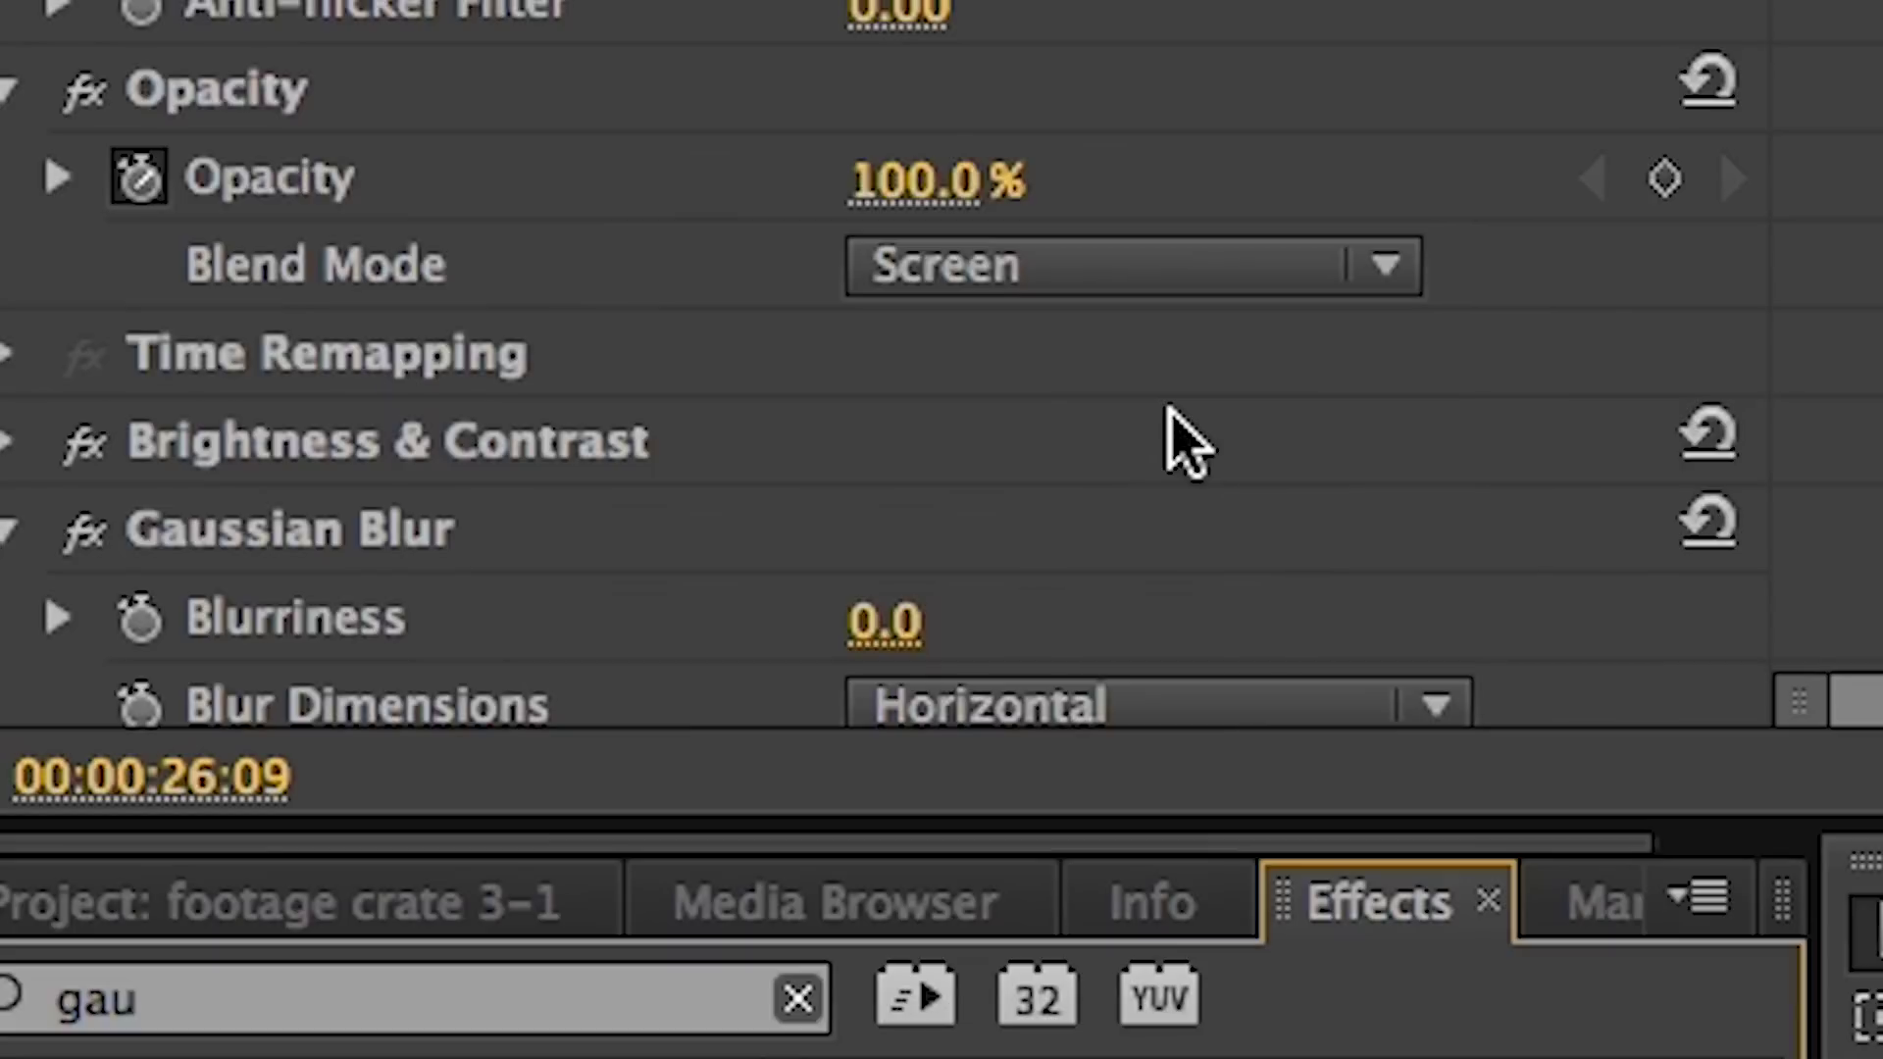
{"action": "scroll", "coordinate": [395, 416], "scroll_direction": "down", "scroll_amount": 2}
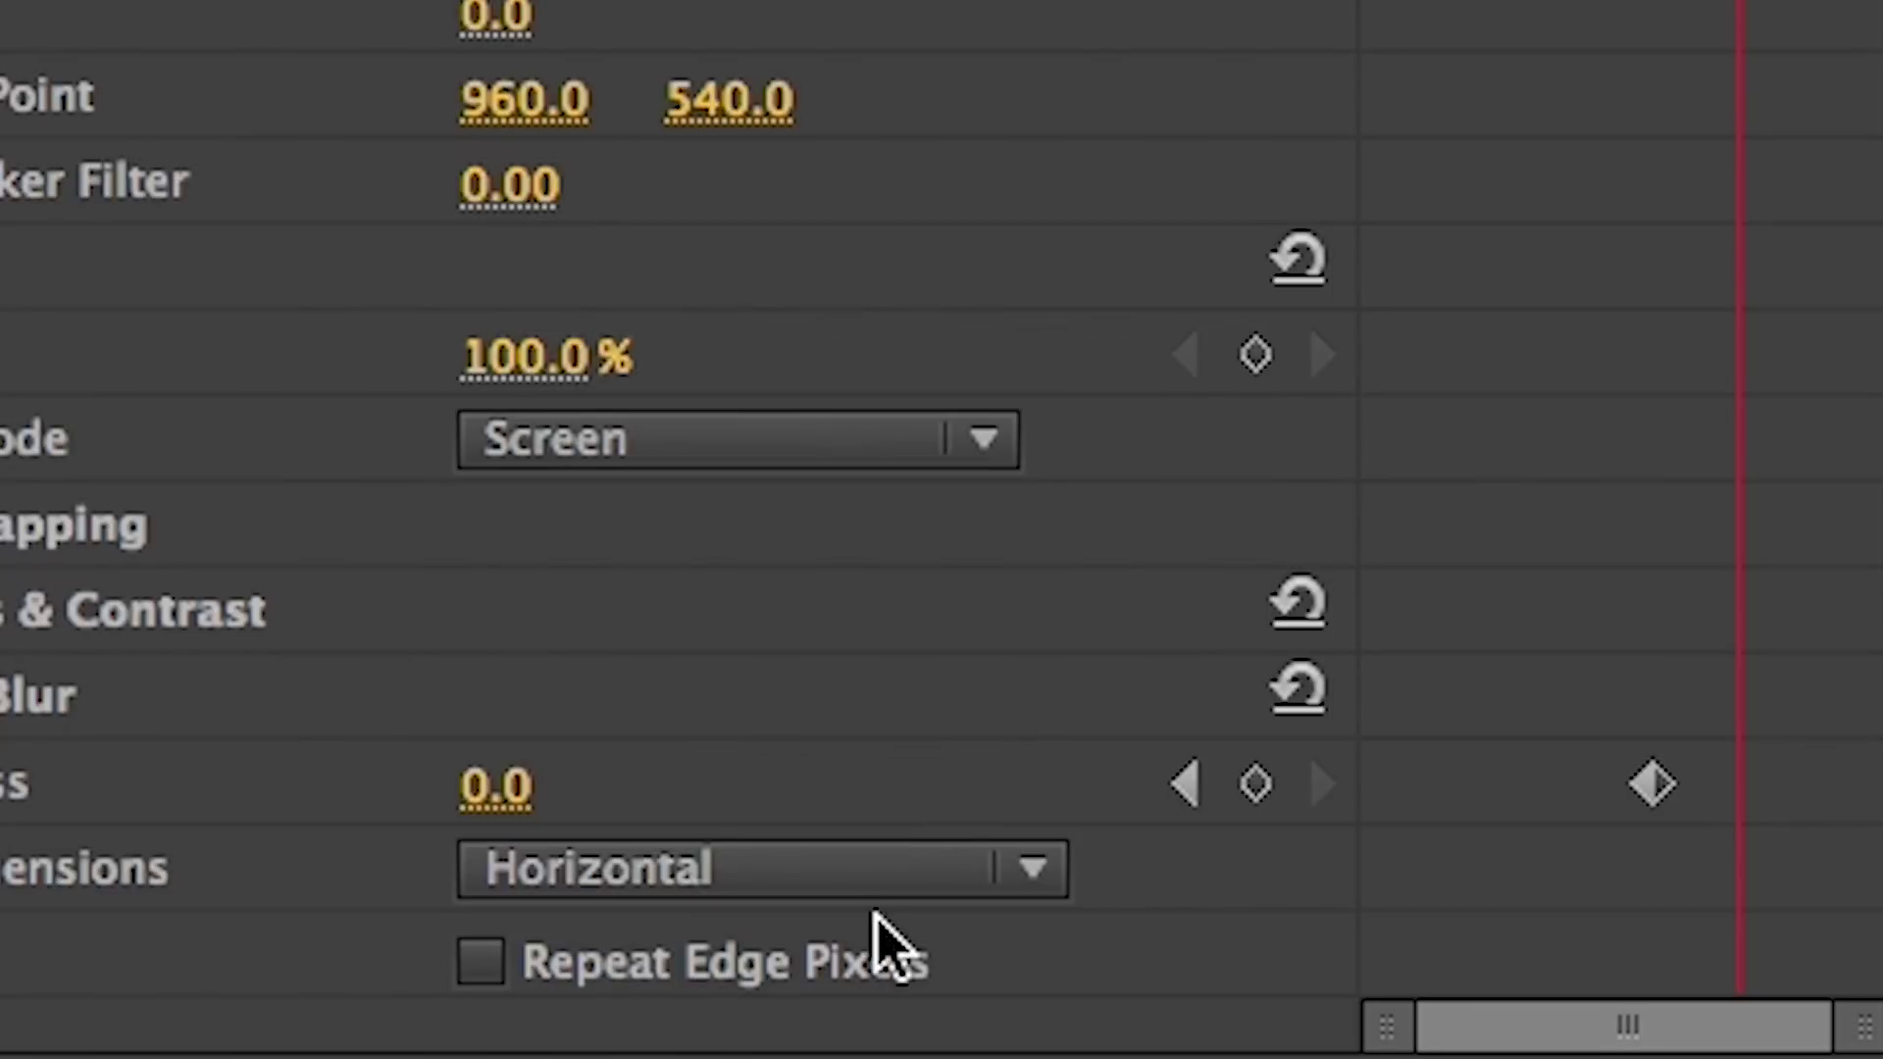
Keyframe the snow's Blurriness at 25 in Horizontal and Vertical dimensions, move that keyframe closer to the clip's end, and preview the focus change
{"action": "left_click_drag", "start_coordinate": [493, 164], "coordinate": [536, 165]}
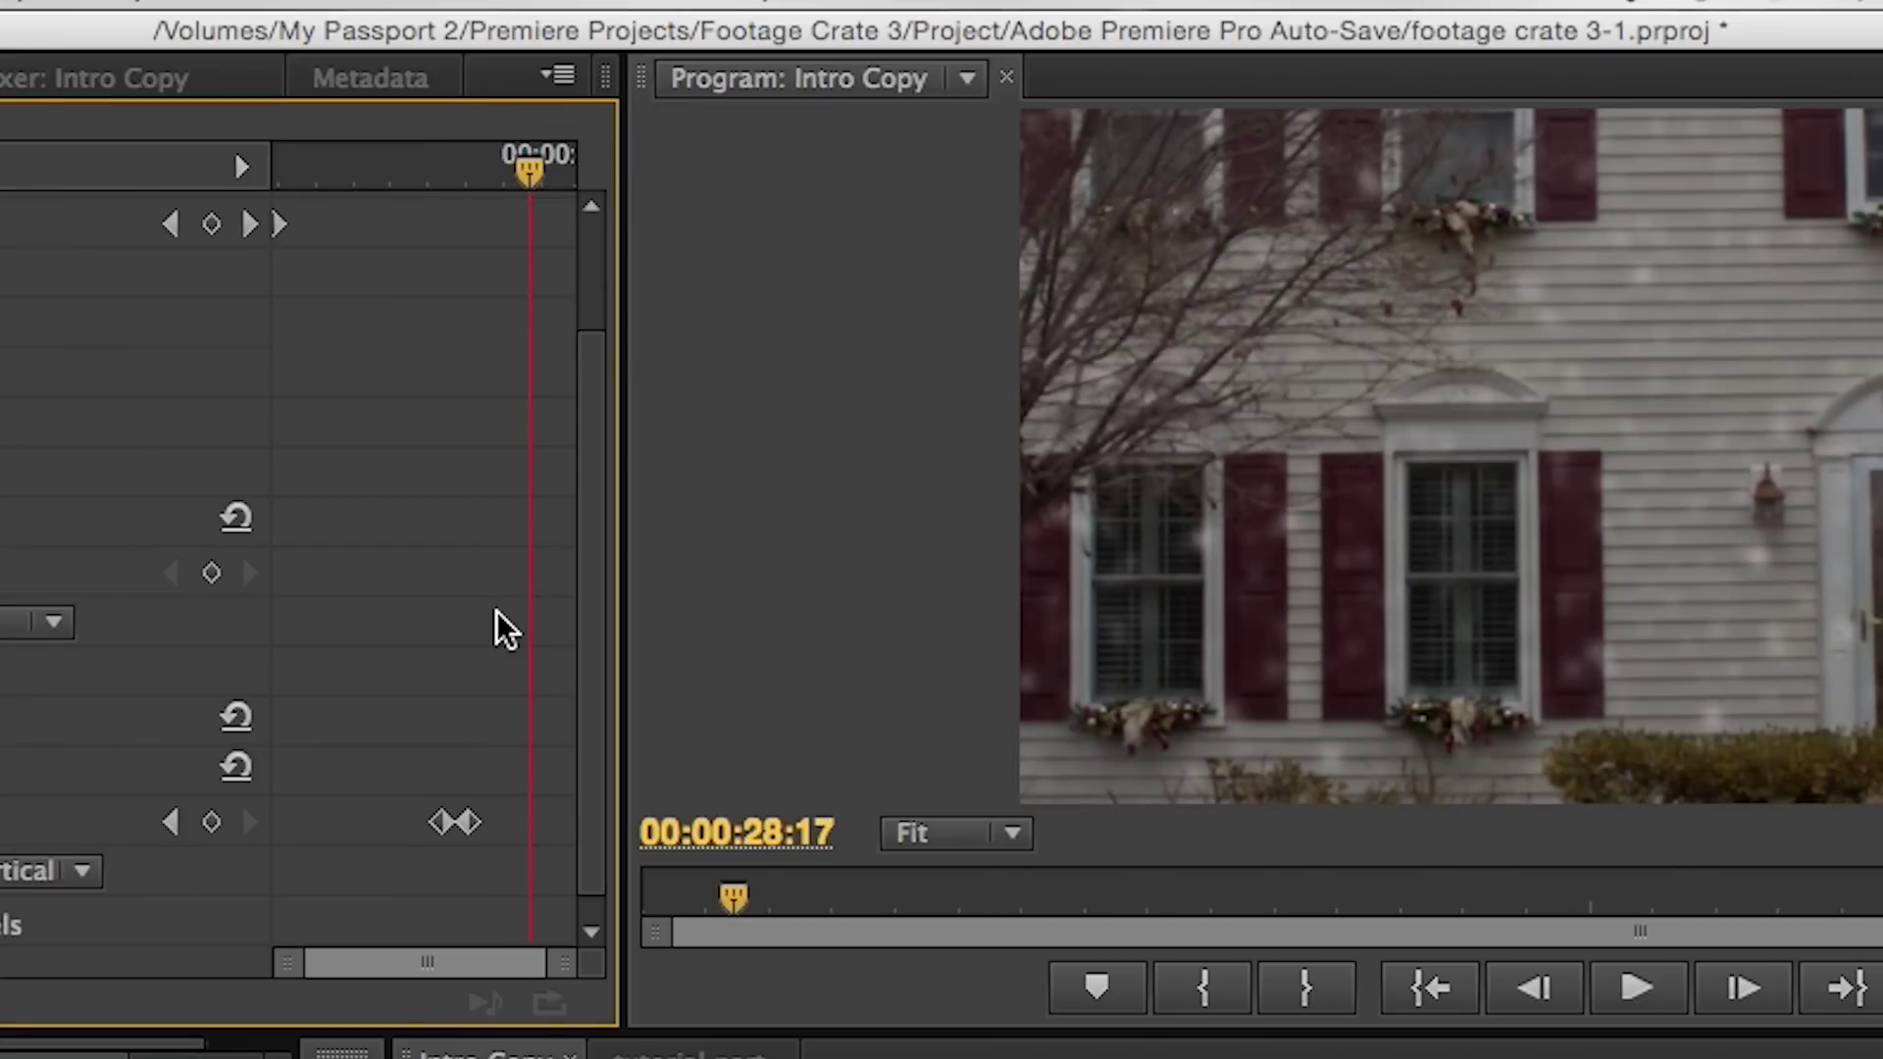
{"action": "left_click_drag", "start_coordinate": [474, 820], "coordinate": [522, 820]}
{"action": "left_click_drag", "start_coordinate": [537, 167], "coordinate": [479, 176]}
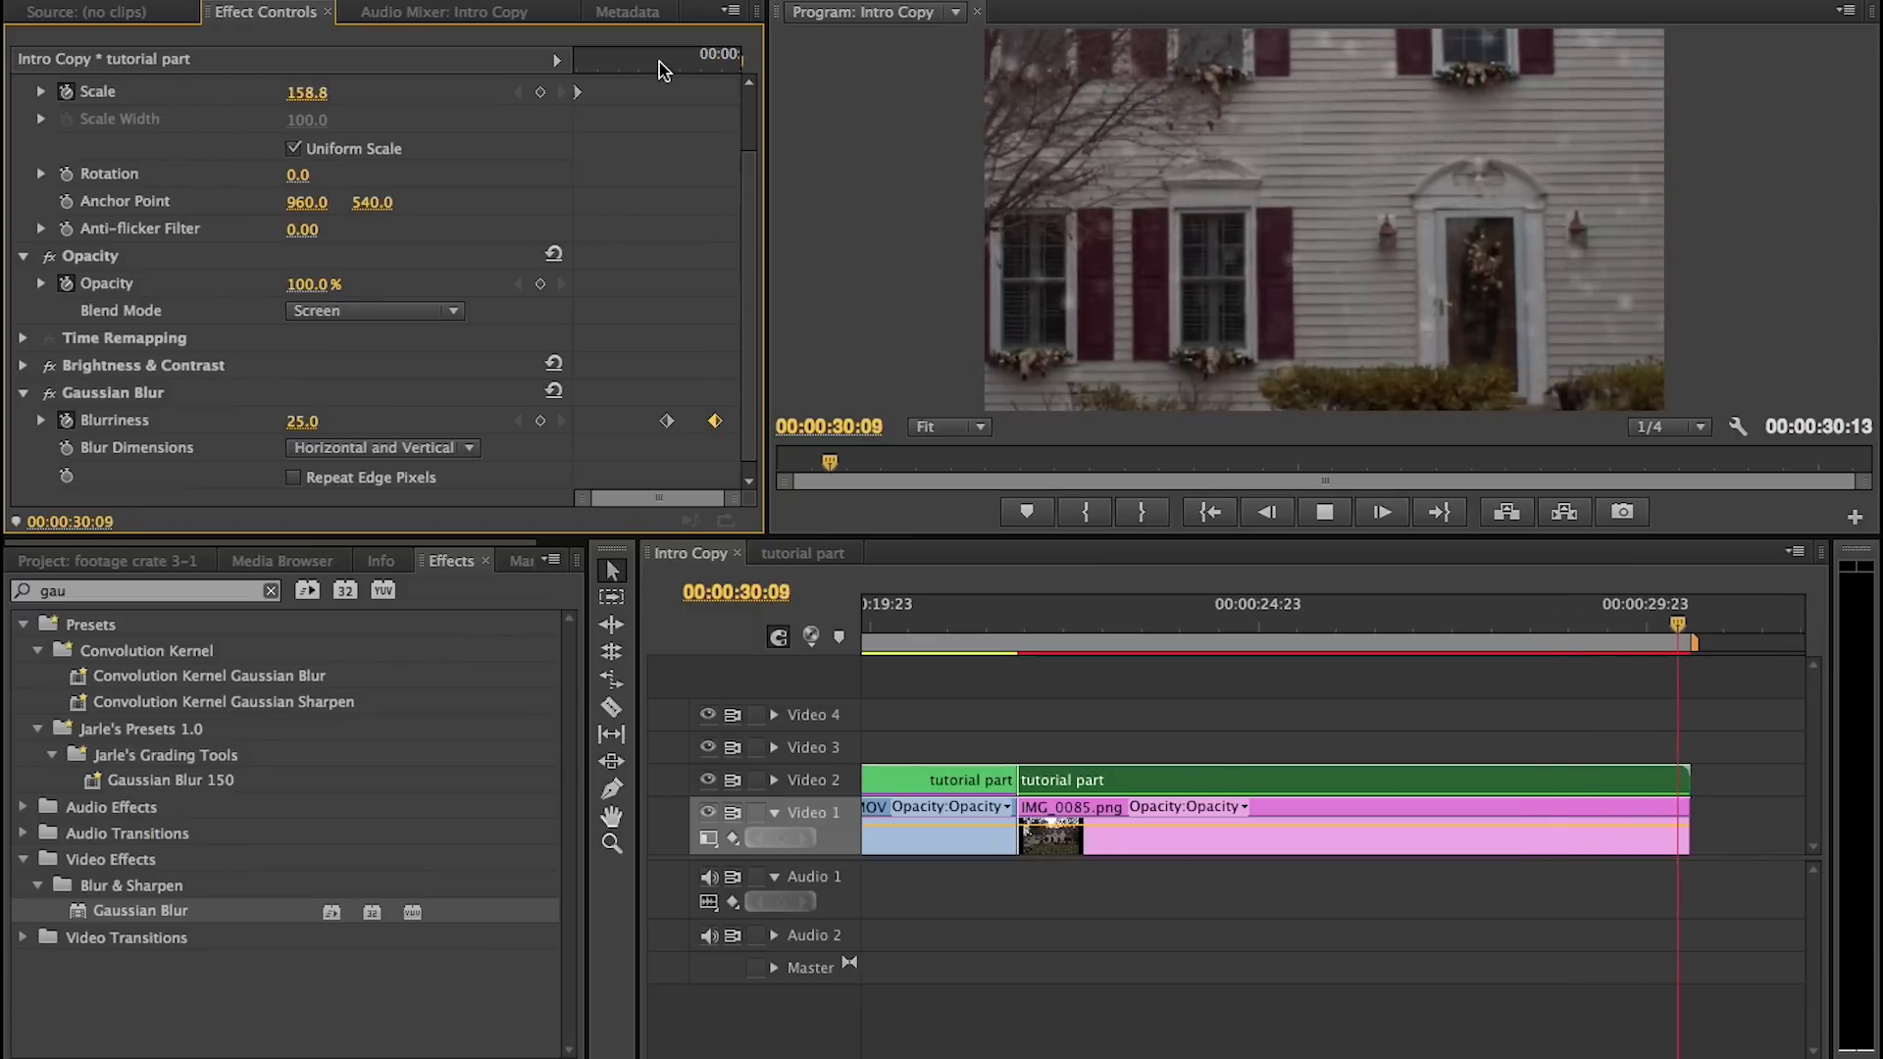
{"action": "left_click_drag", "start_coordinate": [659, 67], "coordinate": [708, 67]}
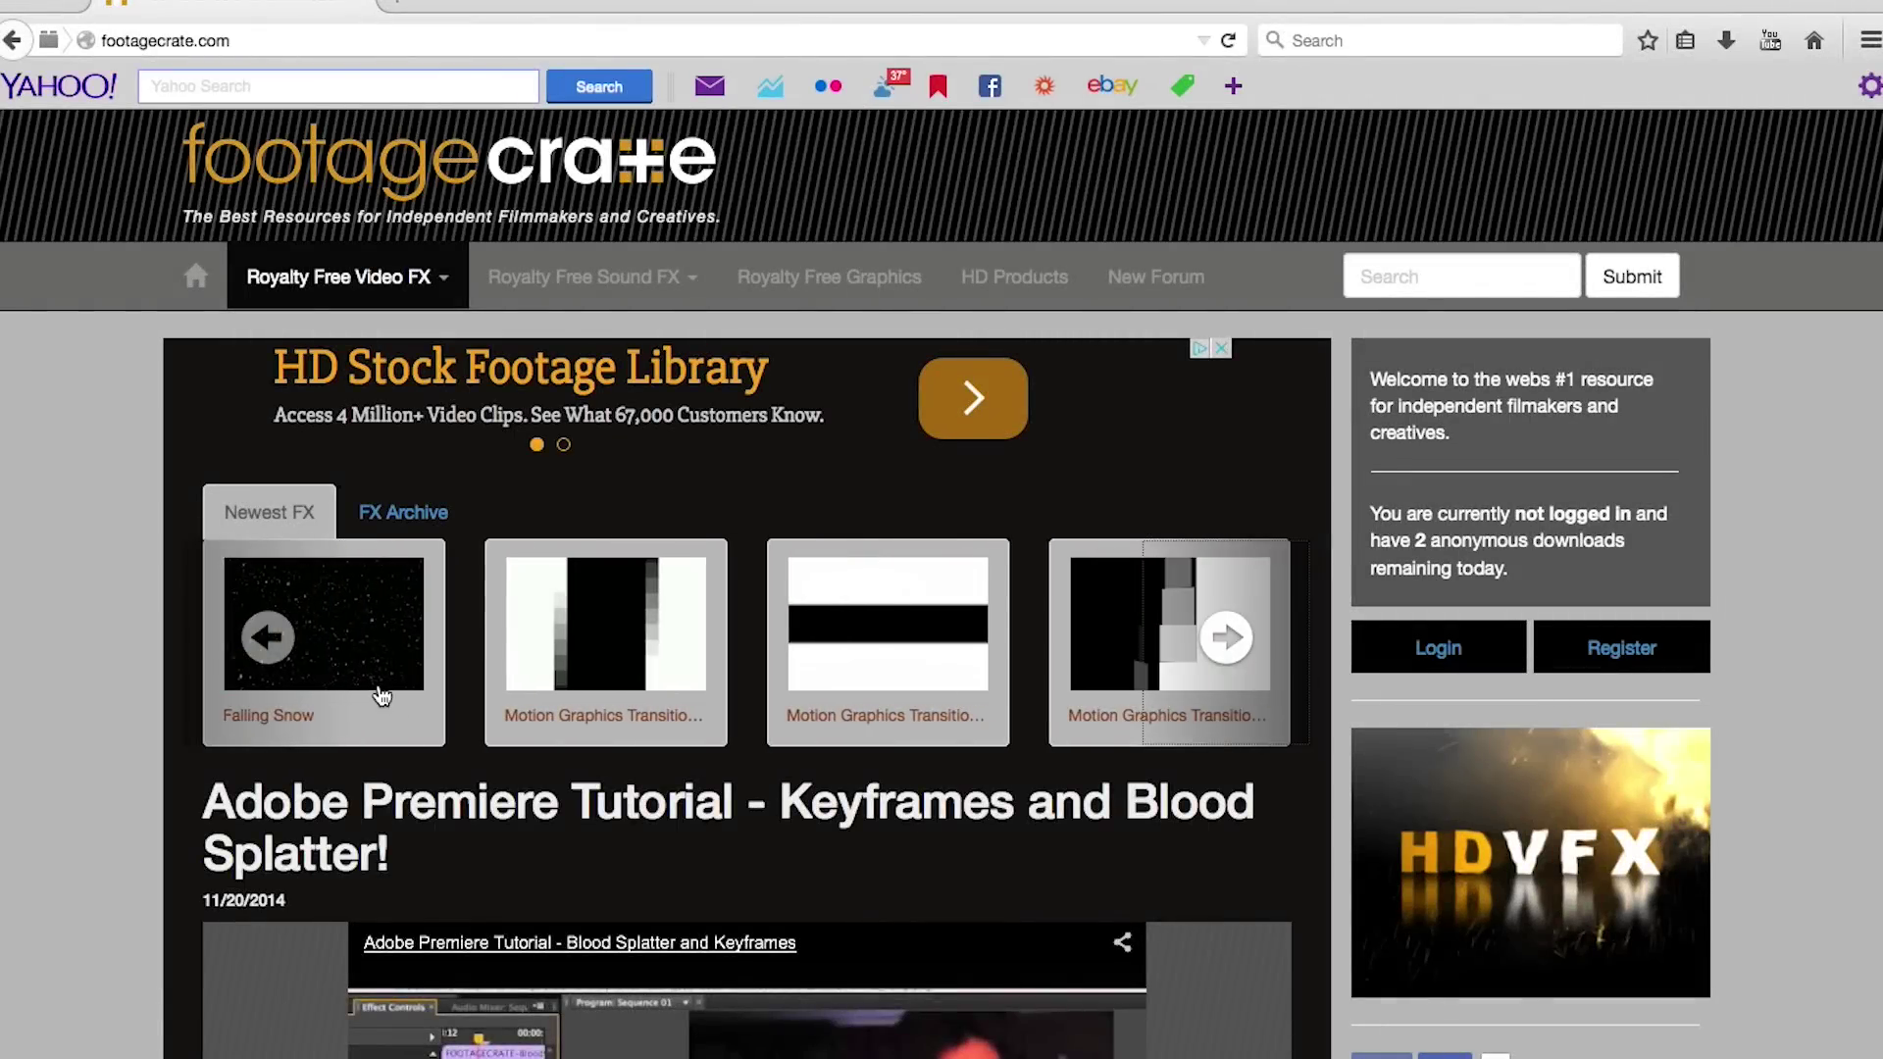
Switch to footagecrate.com in the browser, open the Falling Snow effect, and view its bundle page with the prekeyed snow effects
{"action": "left_click", "coordinate": [392, 693]}
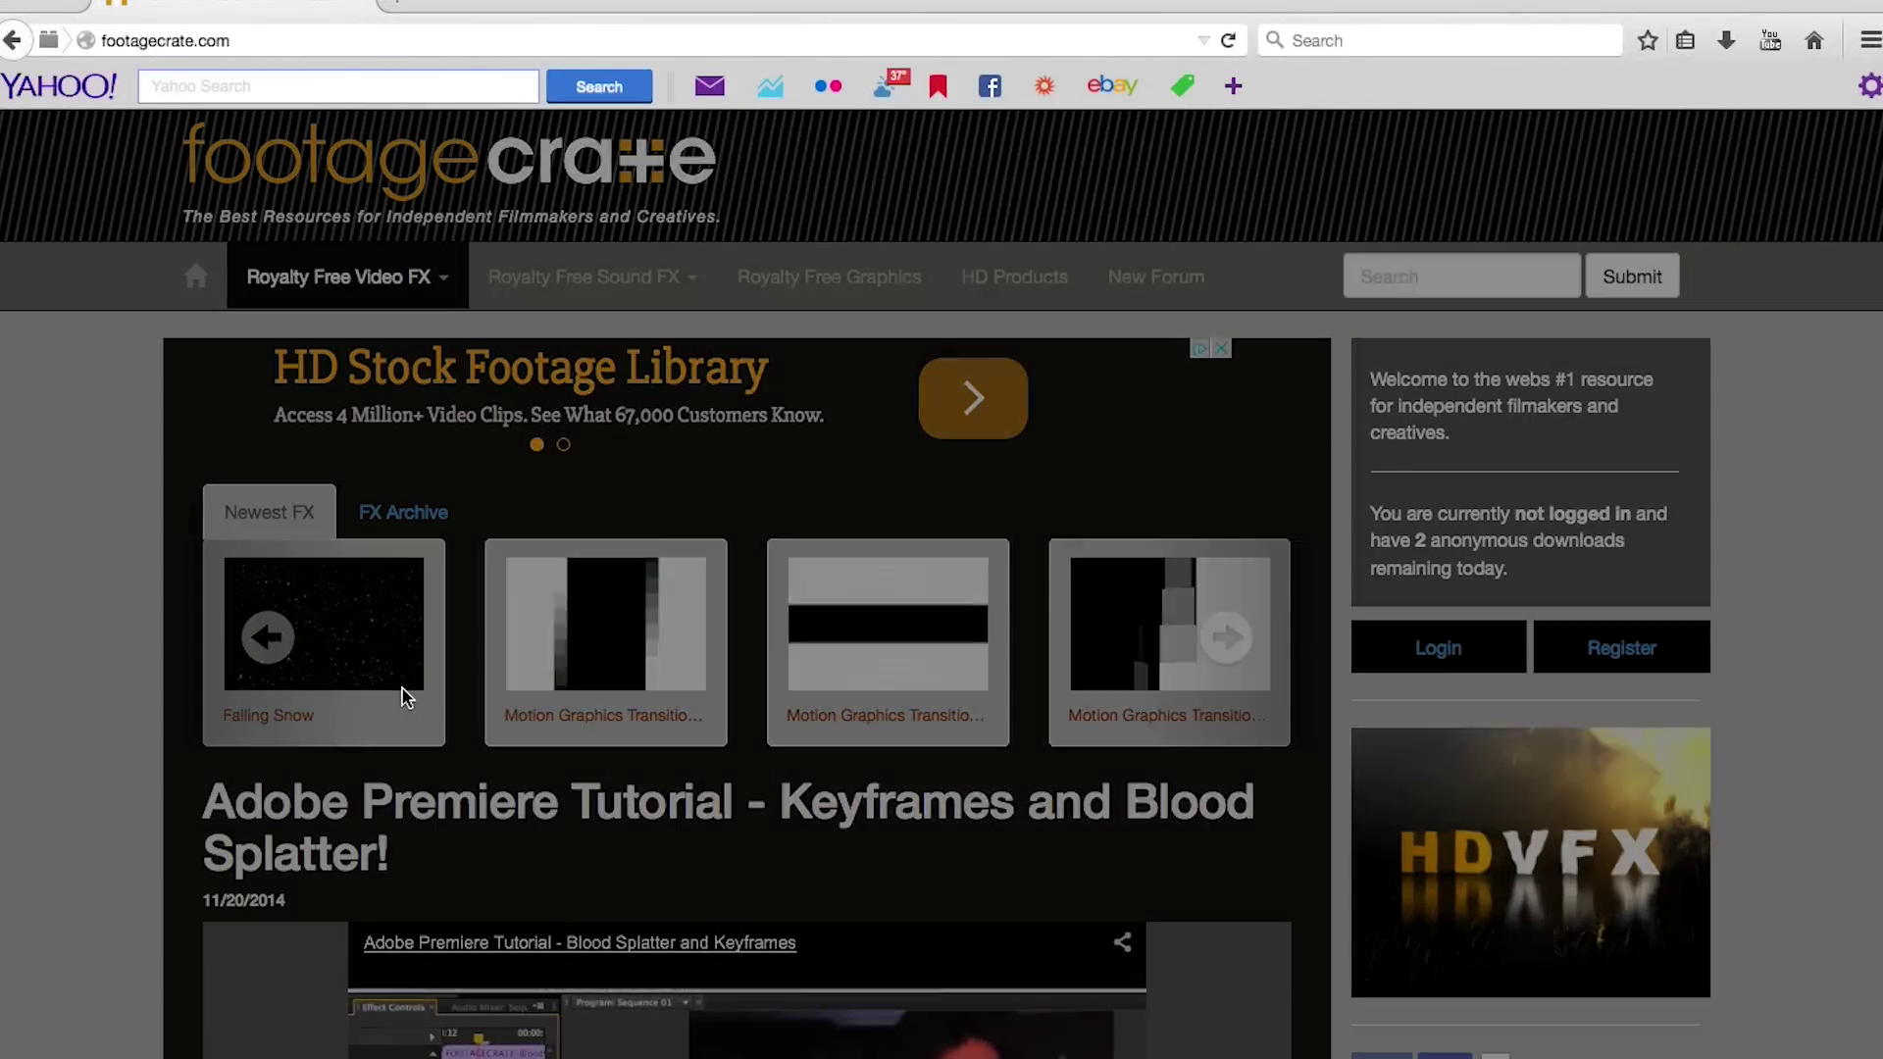
{"action": "left_click", "coordinate": [1271, 818]}
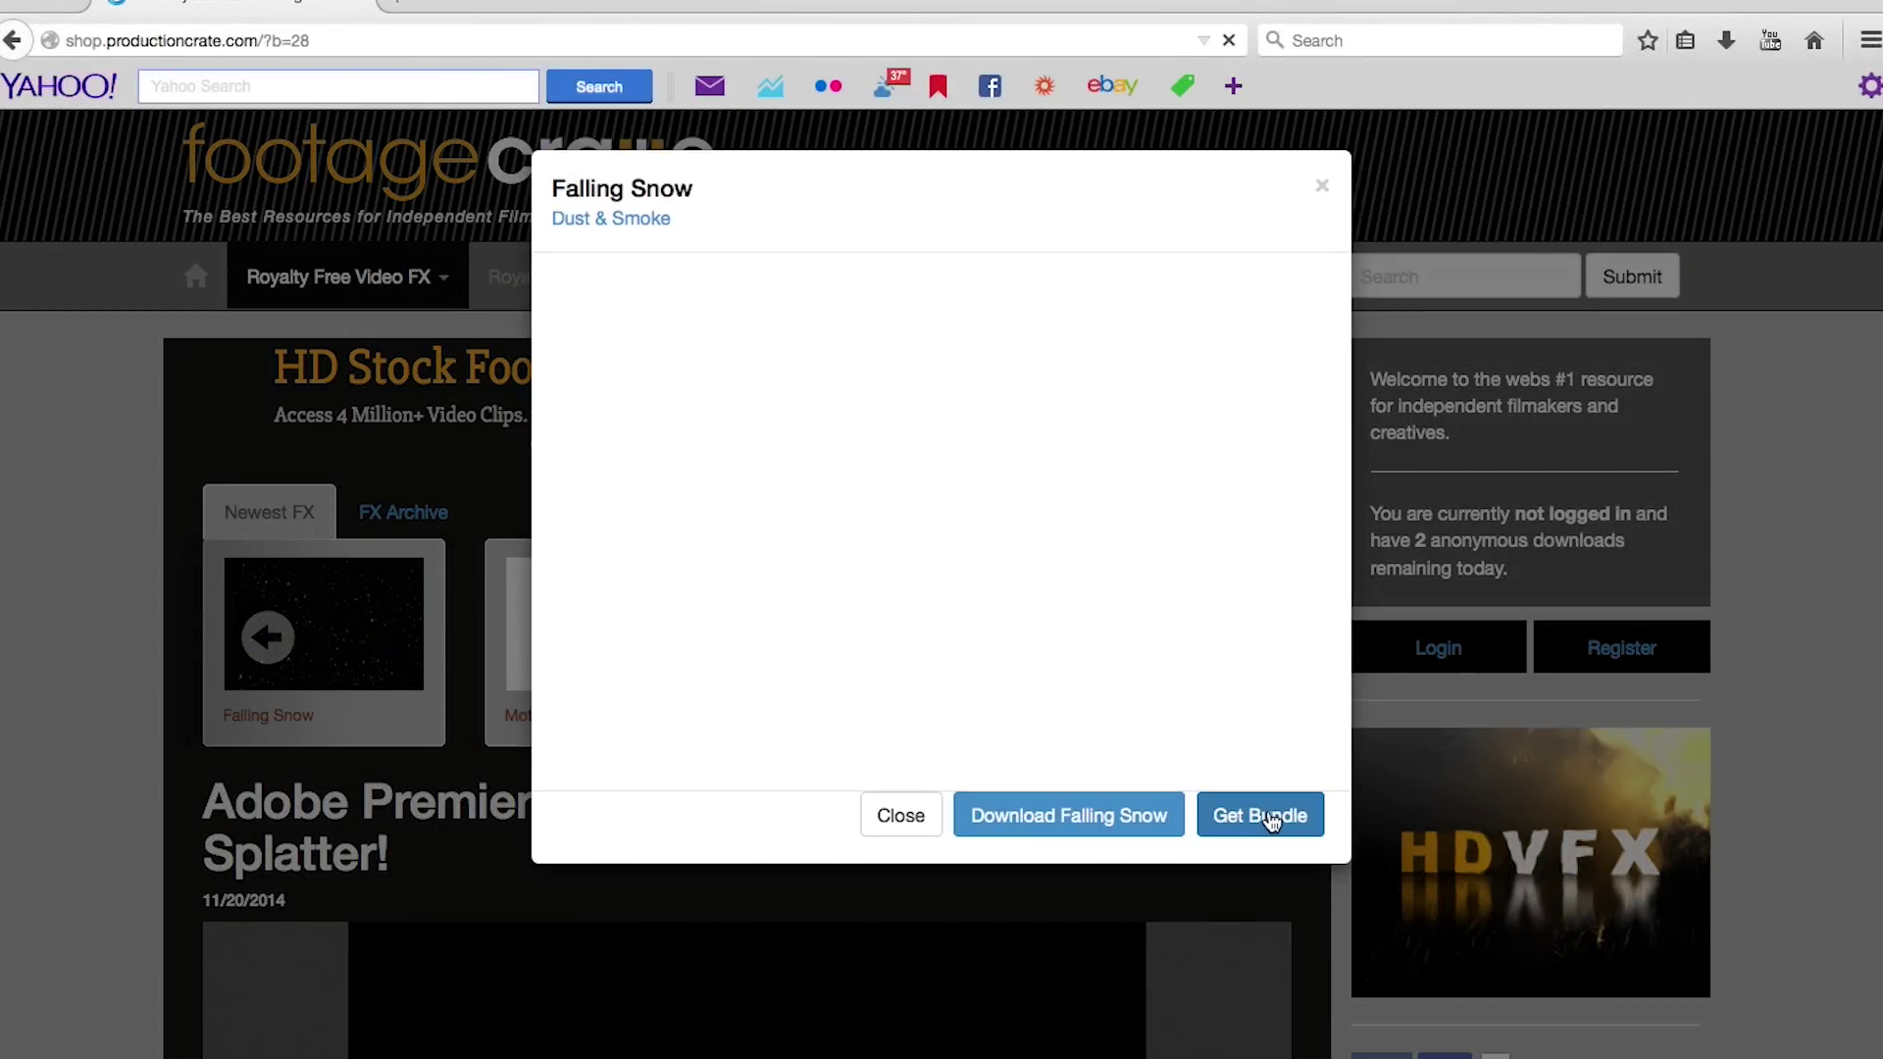
{"action": "scroll", "coordinate": [826, 513], "scroll_direction": "down", "scroll_amount": 1}
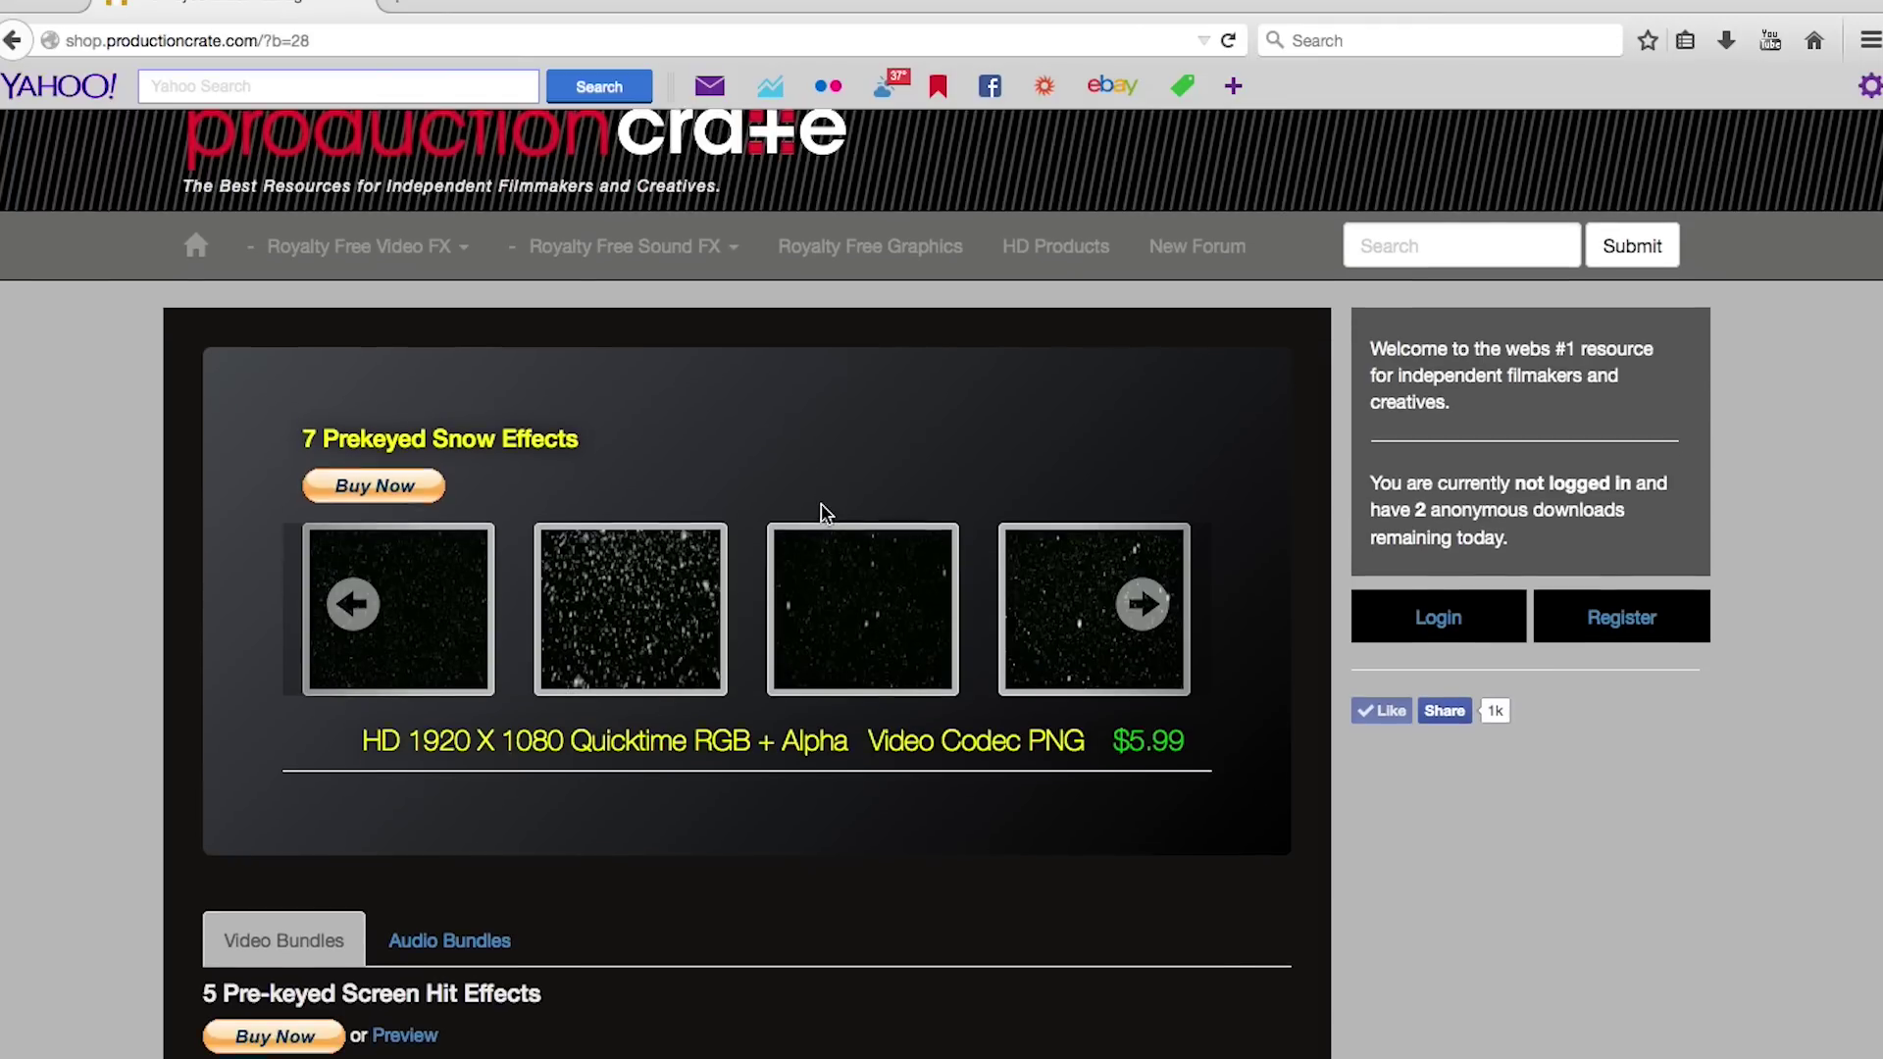
{"action": "scroll", "coordinate": [826, 513], "scroll_direction": "up", "scroll_amount": 1}
{"action": "scroll", "coordinate": [826, 513], "scroll_direction": "down", "scroll_amount": 5}
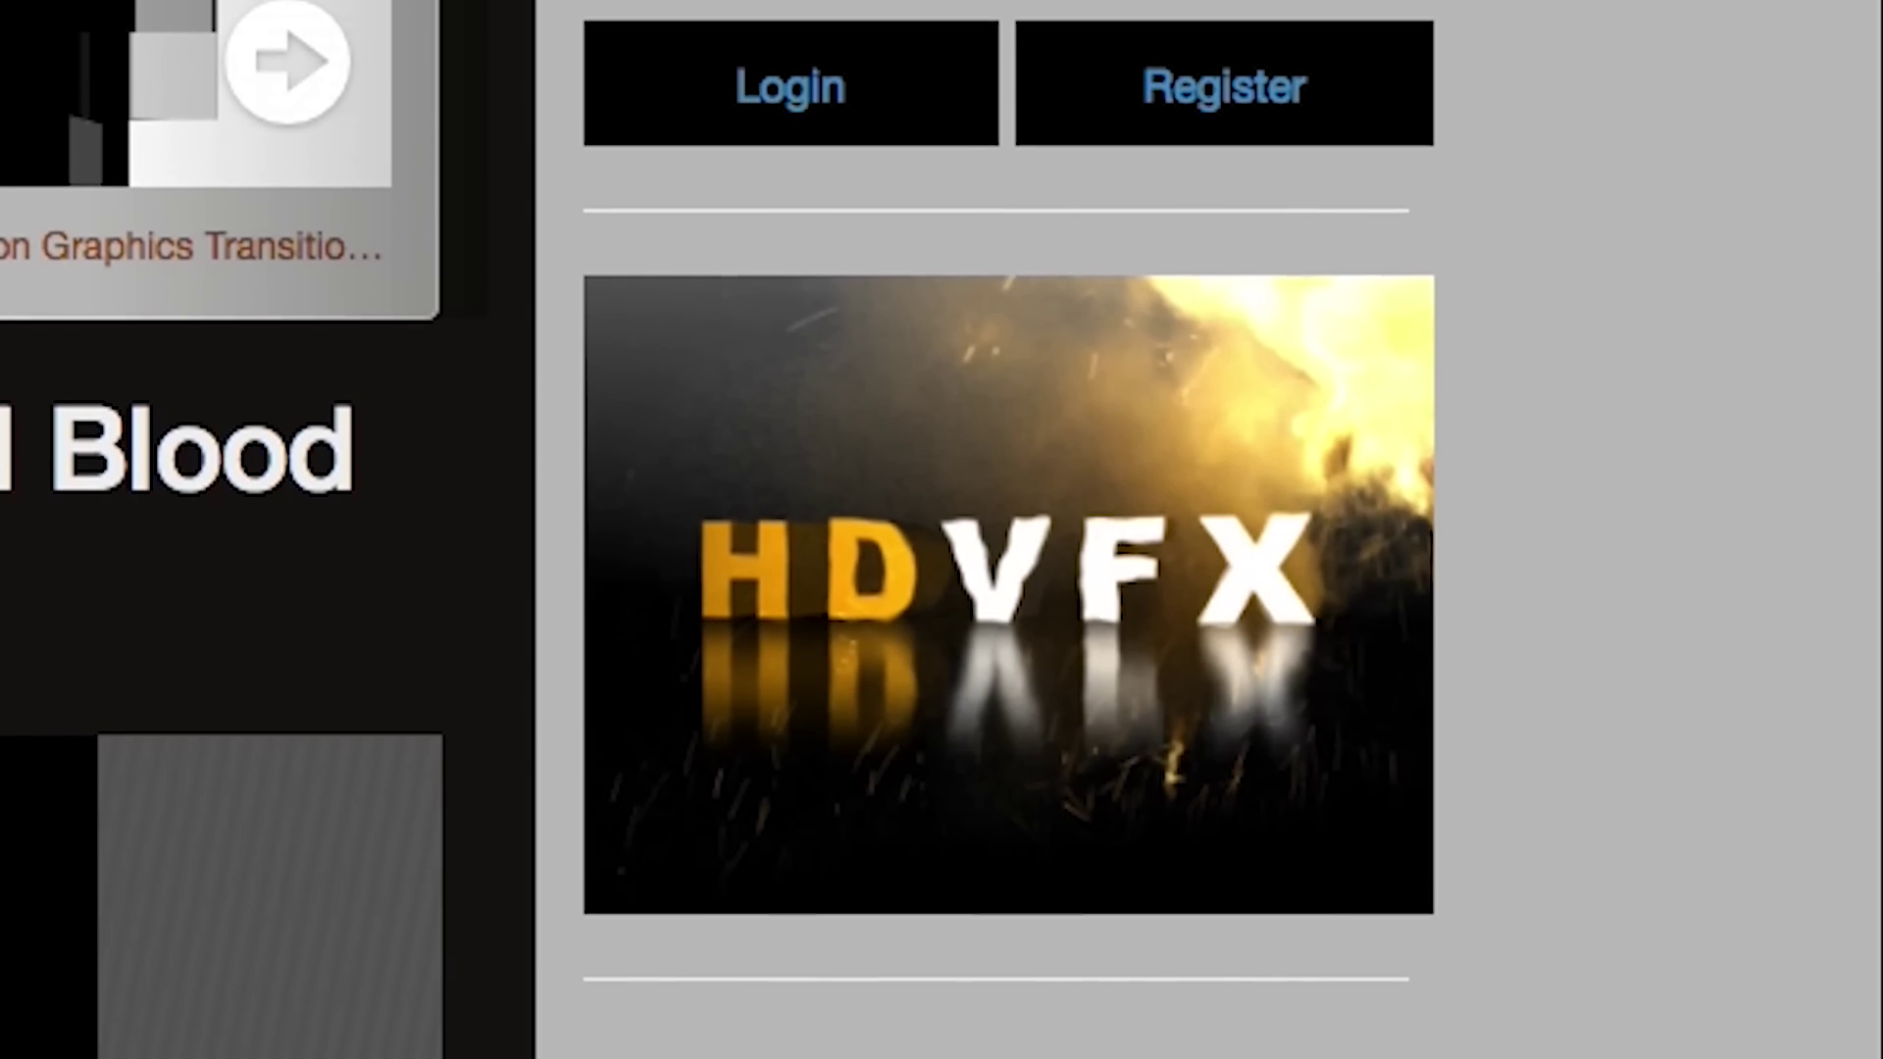
Examine the HD video bundles on ProductionCrate, including the explosion and blood effects, and the Crate Deal pro upgrade offer
{"action": "scroll", "coordinate": [1143, 655], "scroll_direction": "down", "scroll_amount": 20}
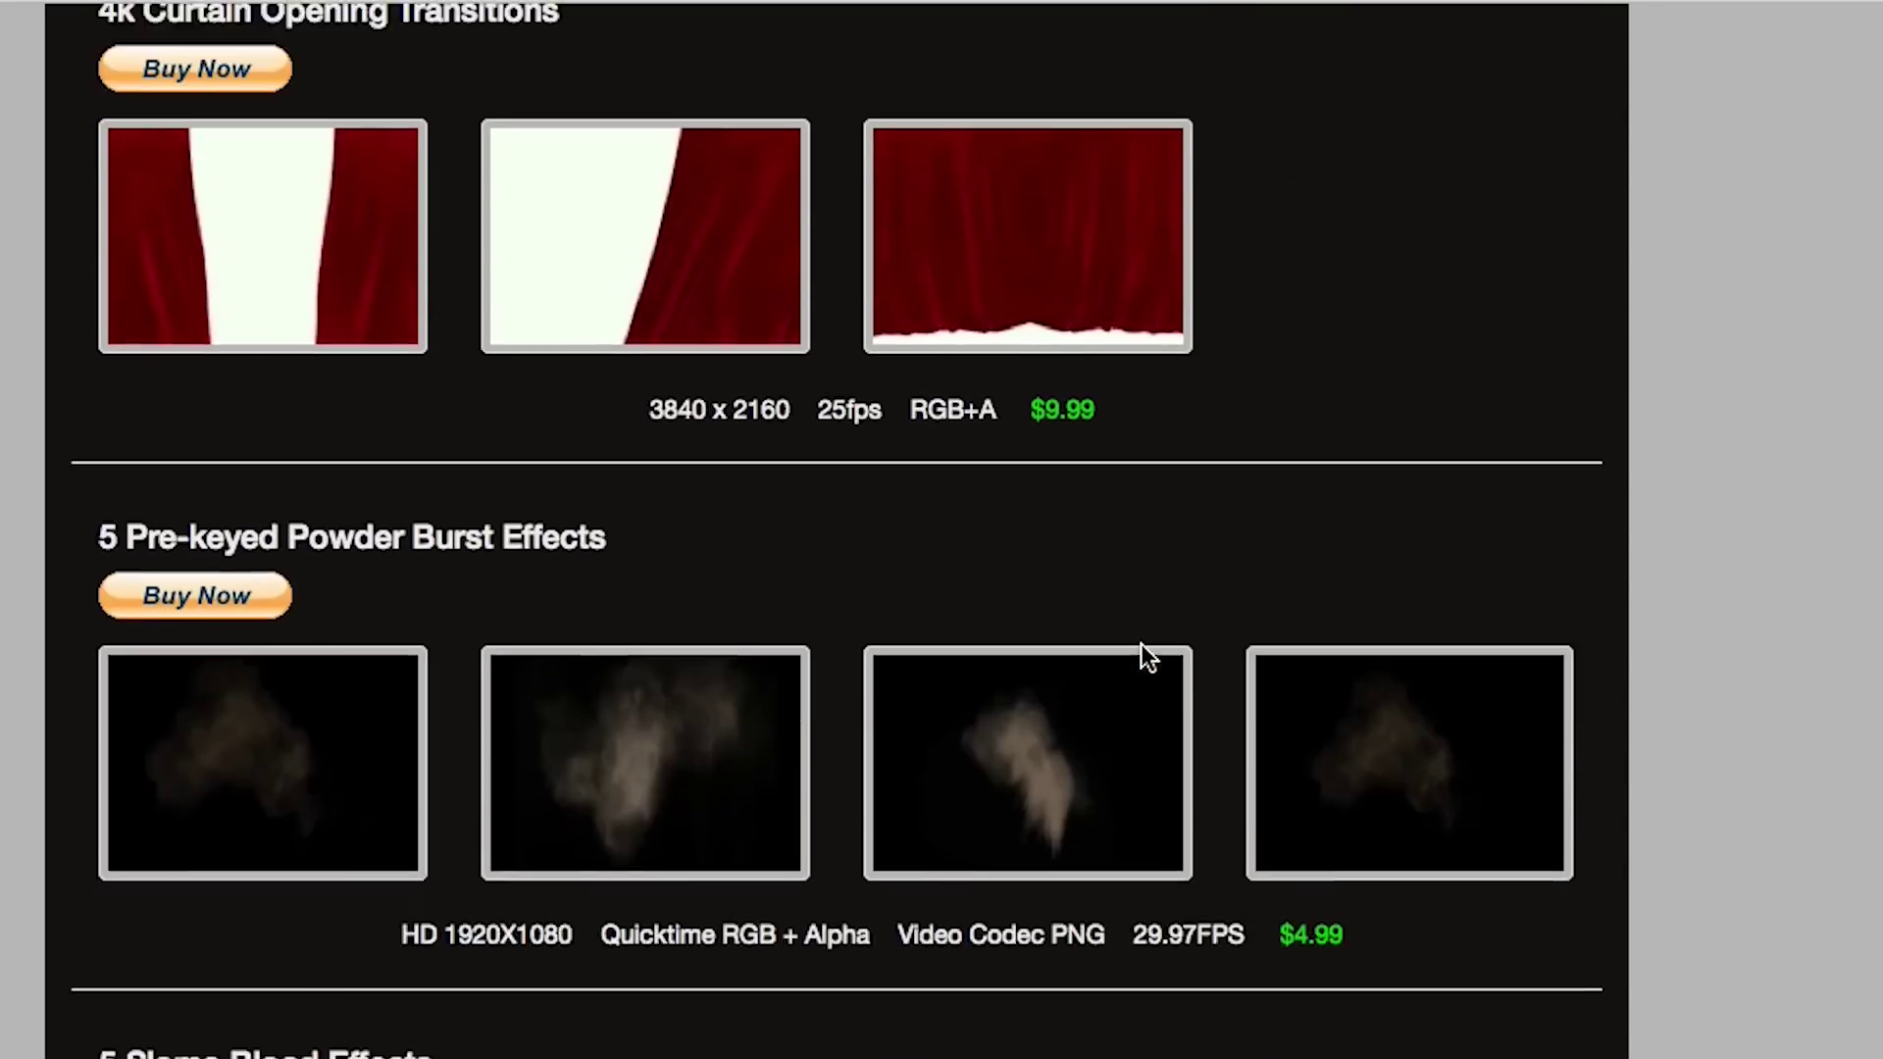
{"action": "scroll", "coordinate": [1140, 644], "scroll_direction": "down", "scroll_amount": 10}
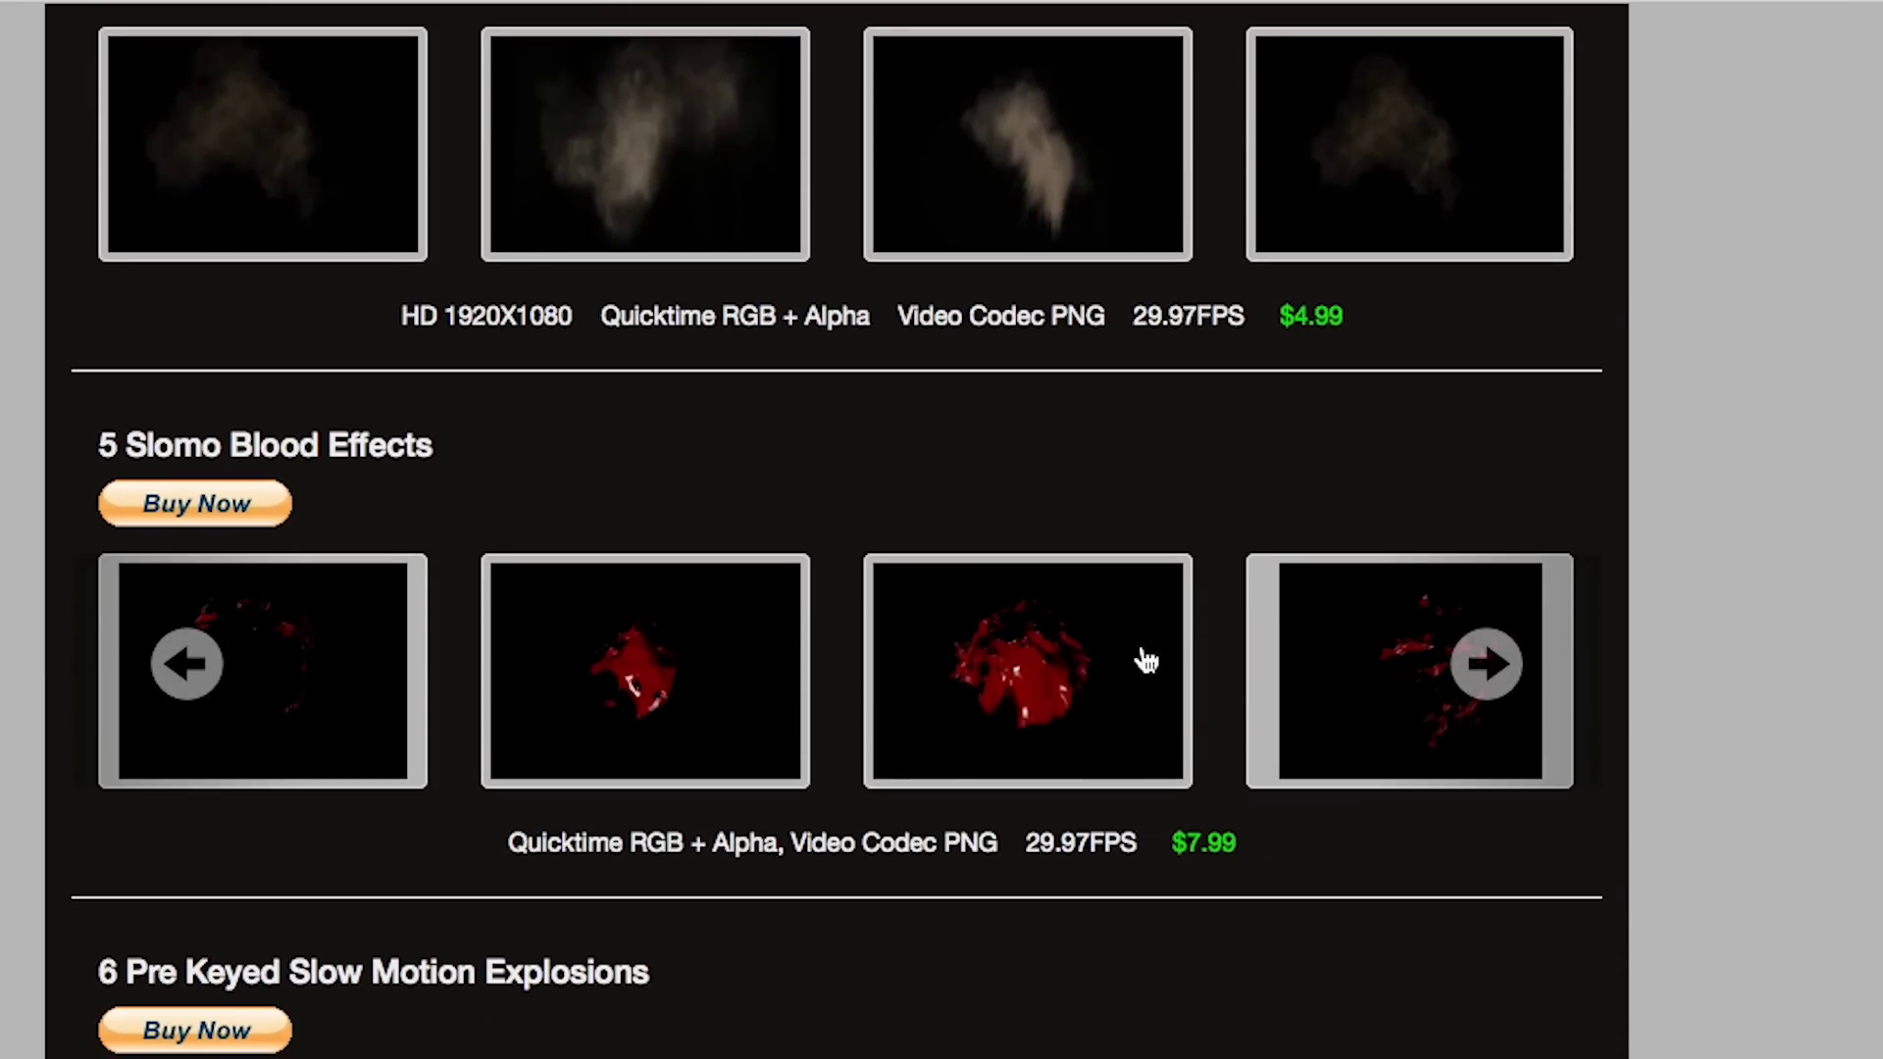
{"action": "scroll", "coordinate": [1145, 659], "scroll_direction": "up", "scroll_amount": 2}
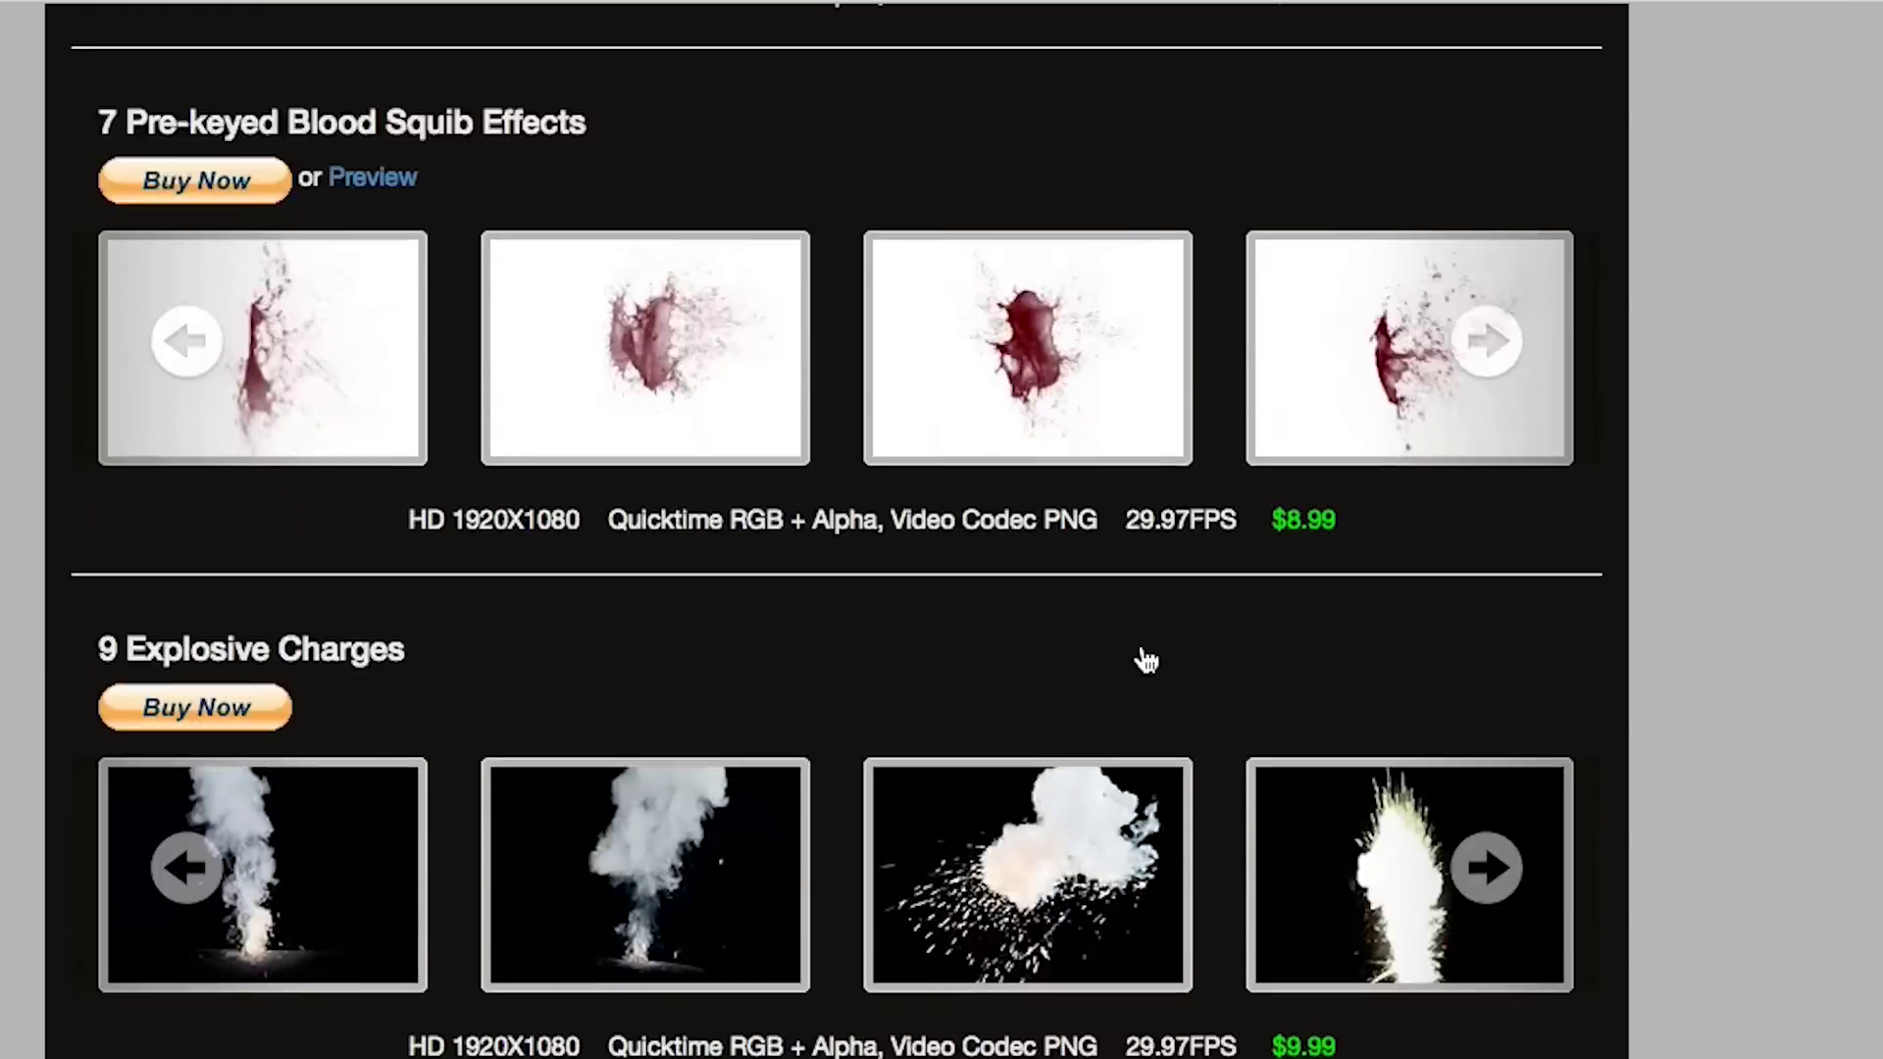
{"action": "scroll", "coordinate": [1146, 659], "scroll_direction": "down", "scroll_amount": 10}
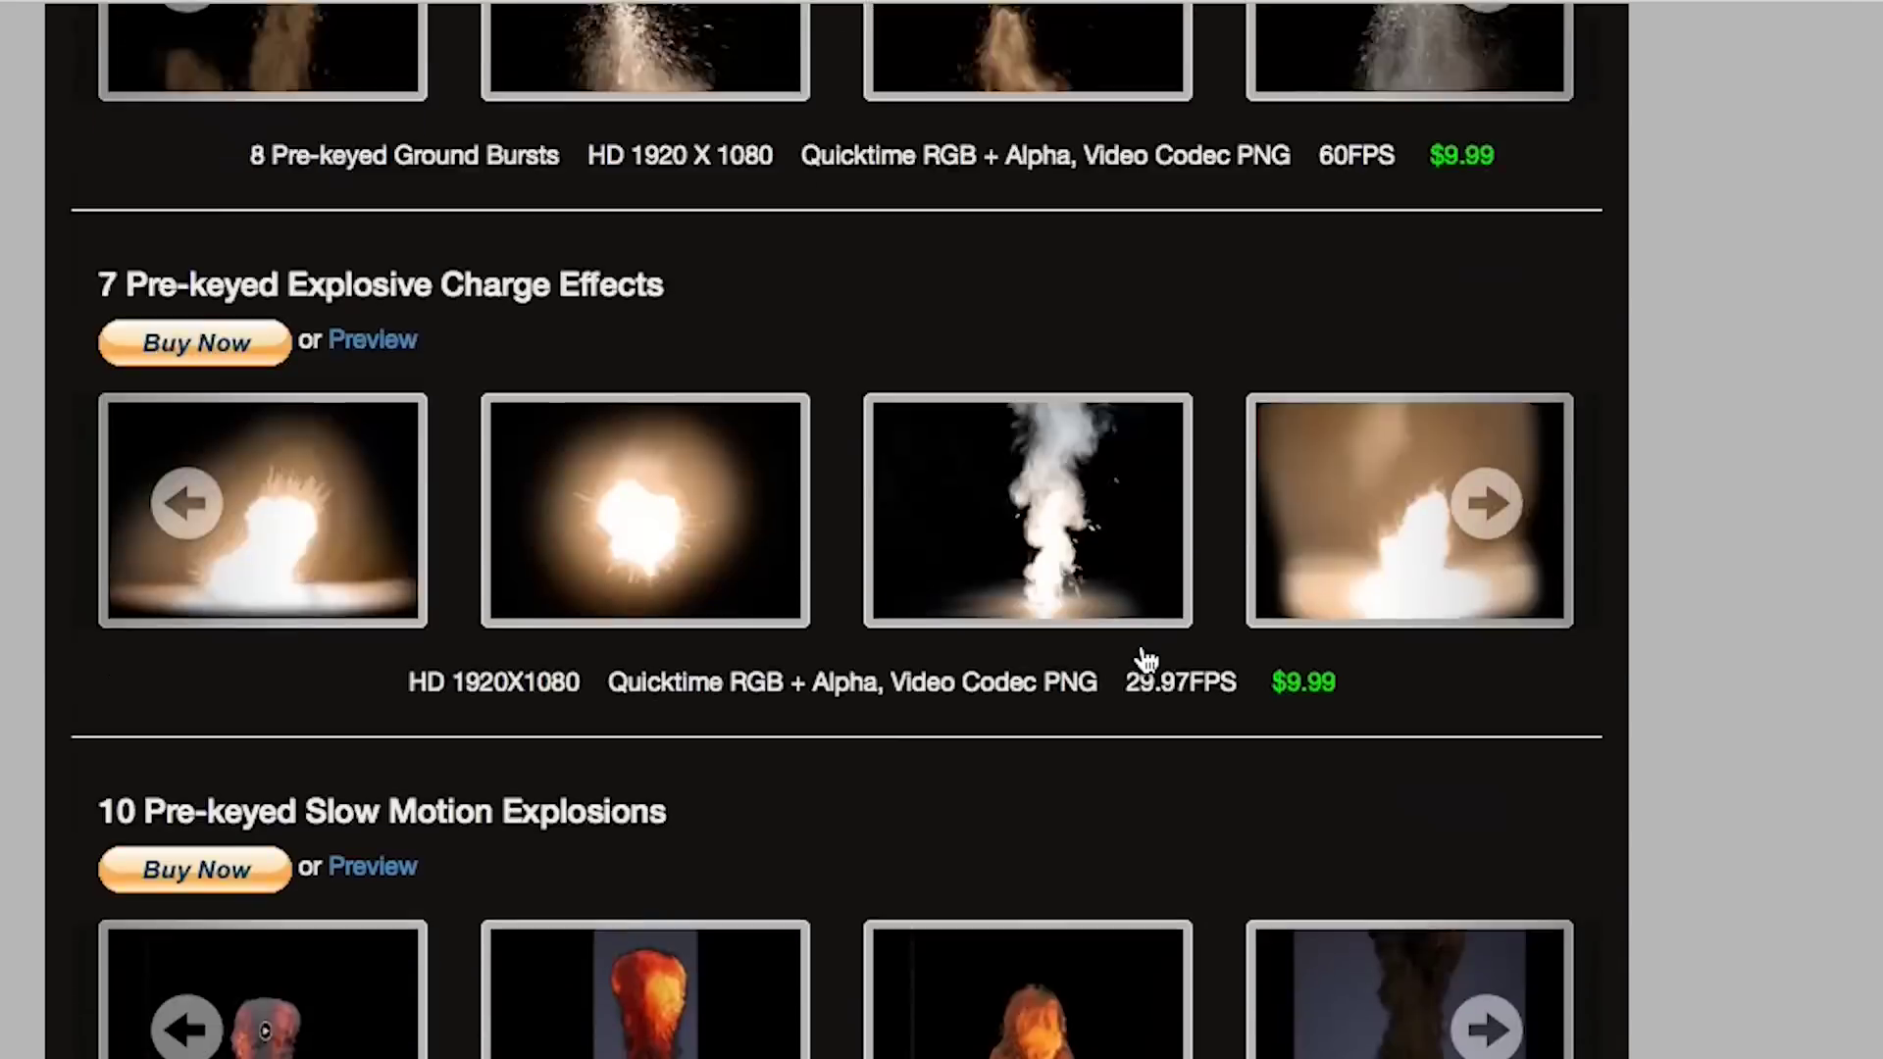
{"action": "scroll", "coordinate": [1146, 661], "scroll_direction": "up", "scroll_amount": 20}
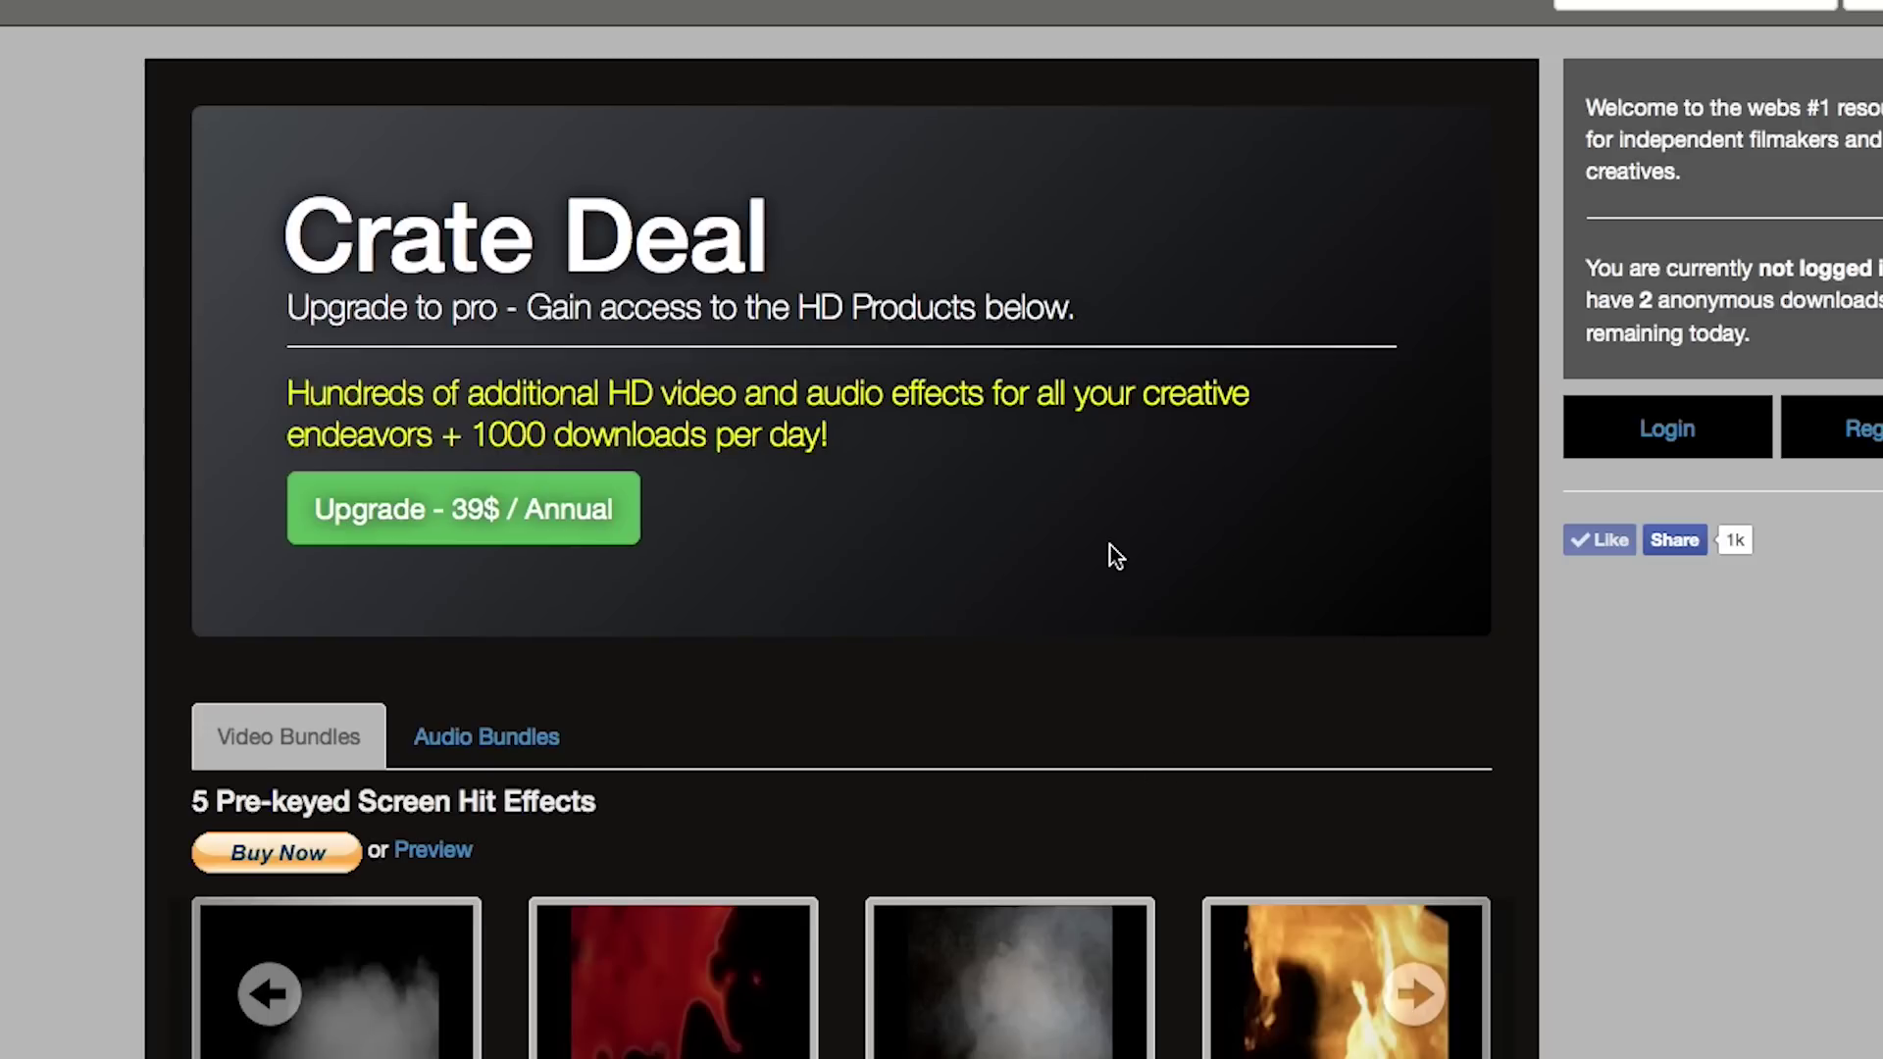
{"action": "scroll", "coordinate": [1110, 545], "scroll_direction": "down", "scroll_amount": 2}
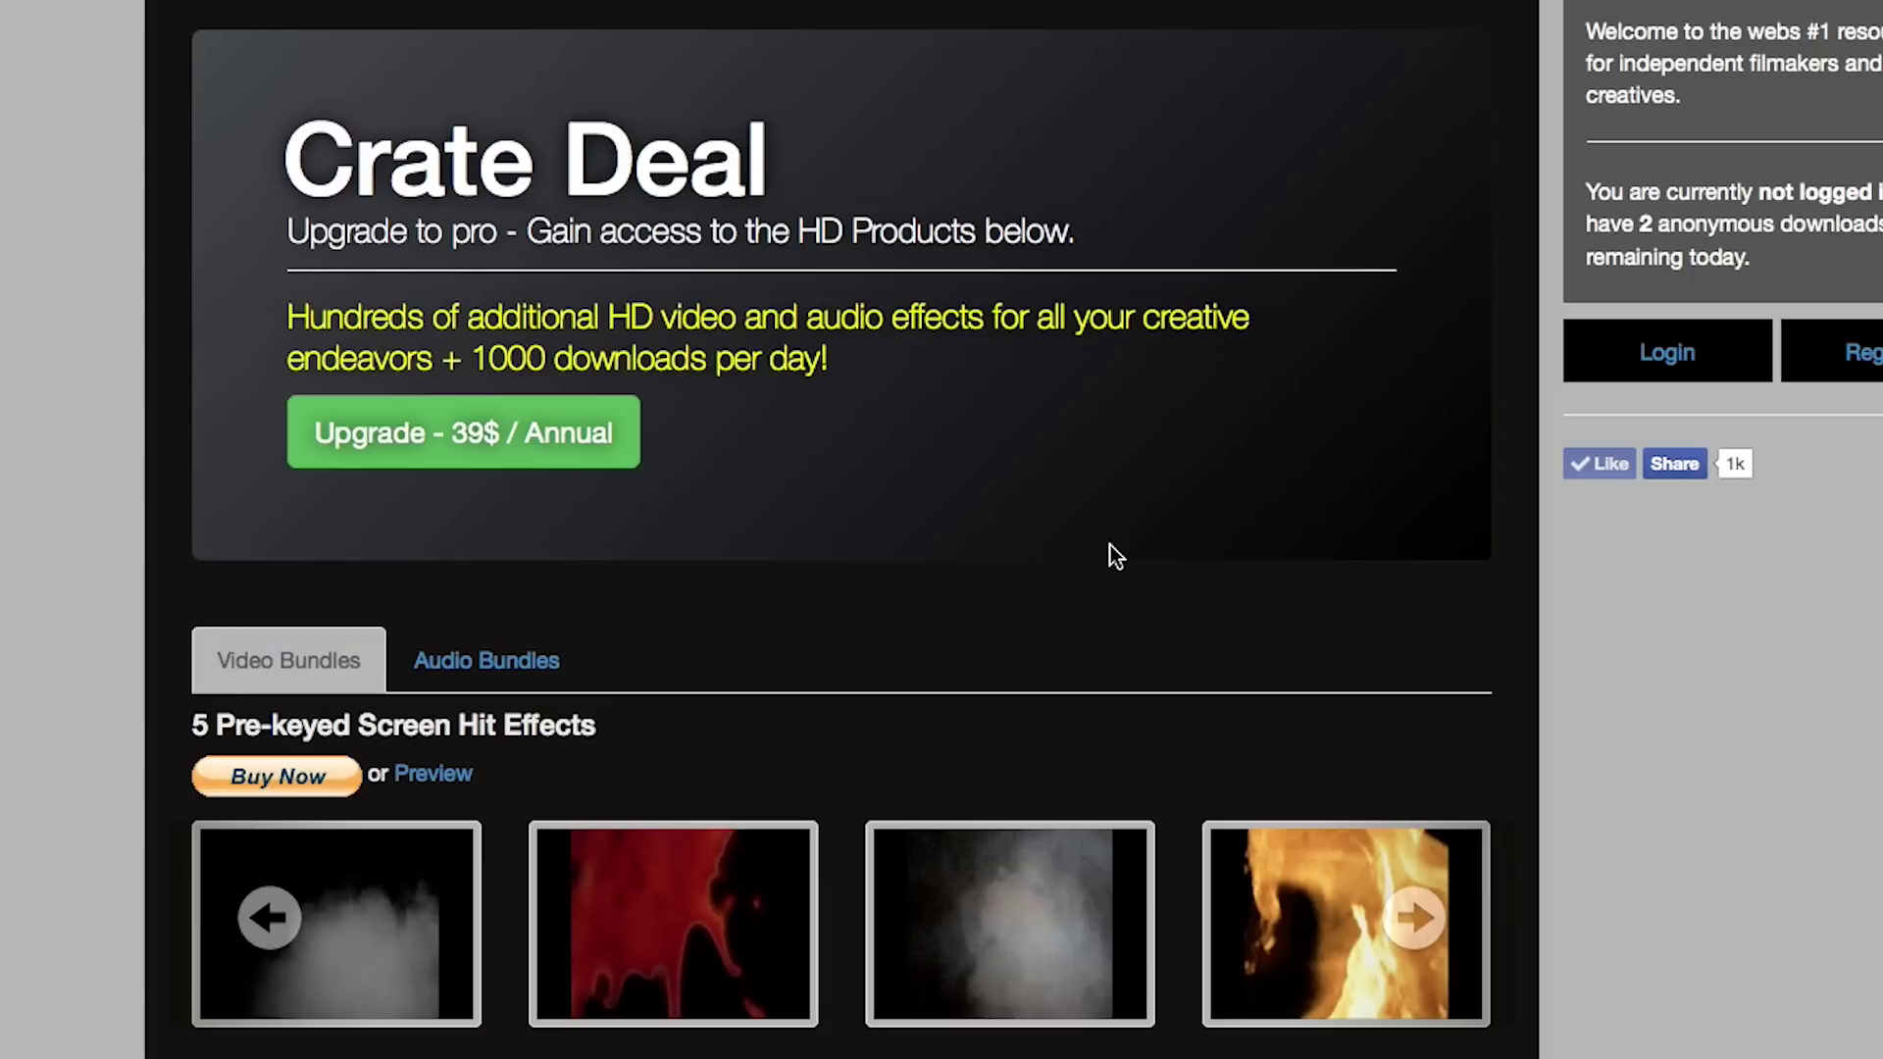
{"action": "scroll", "coordinate": [1110, 546], "scroll_direction": "down", "scroll_amount": 20}
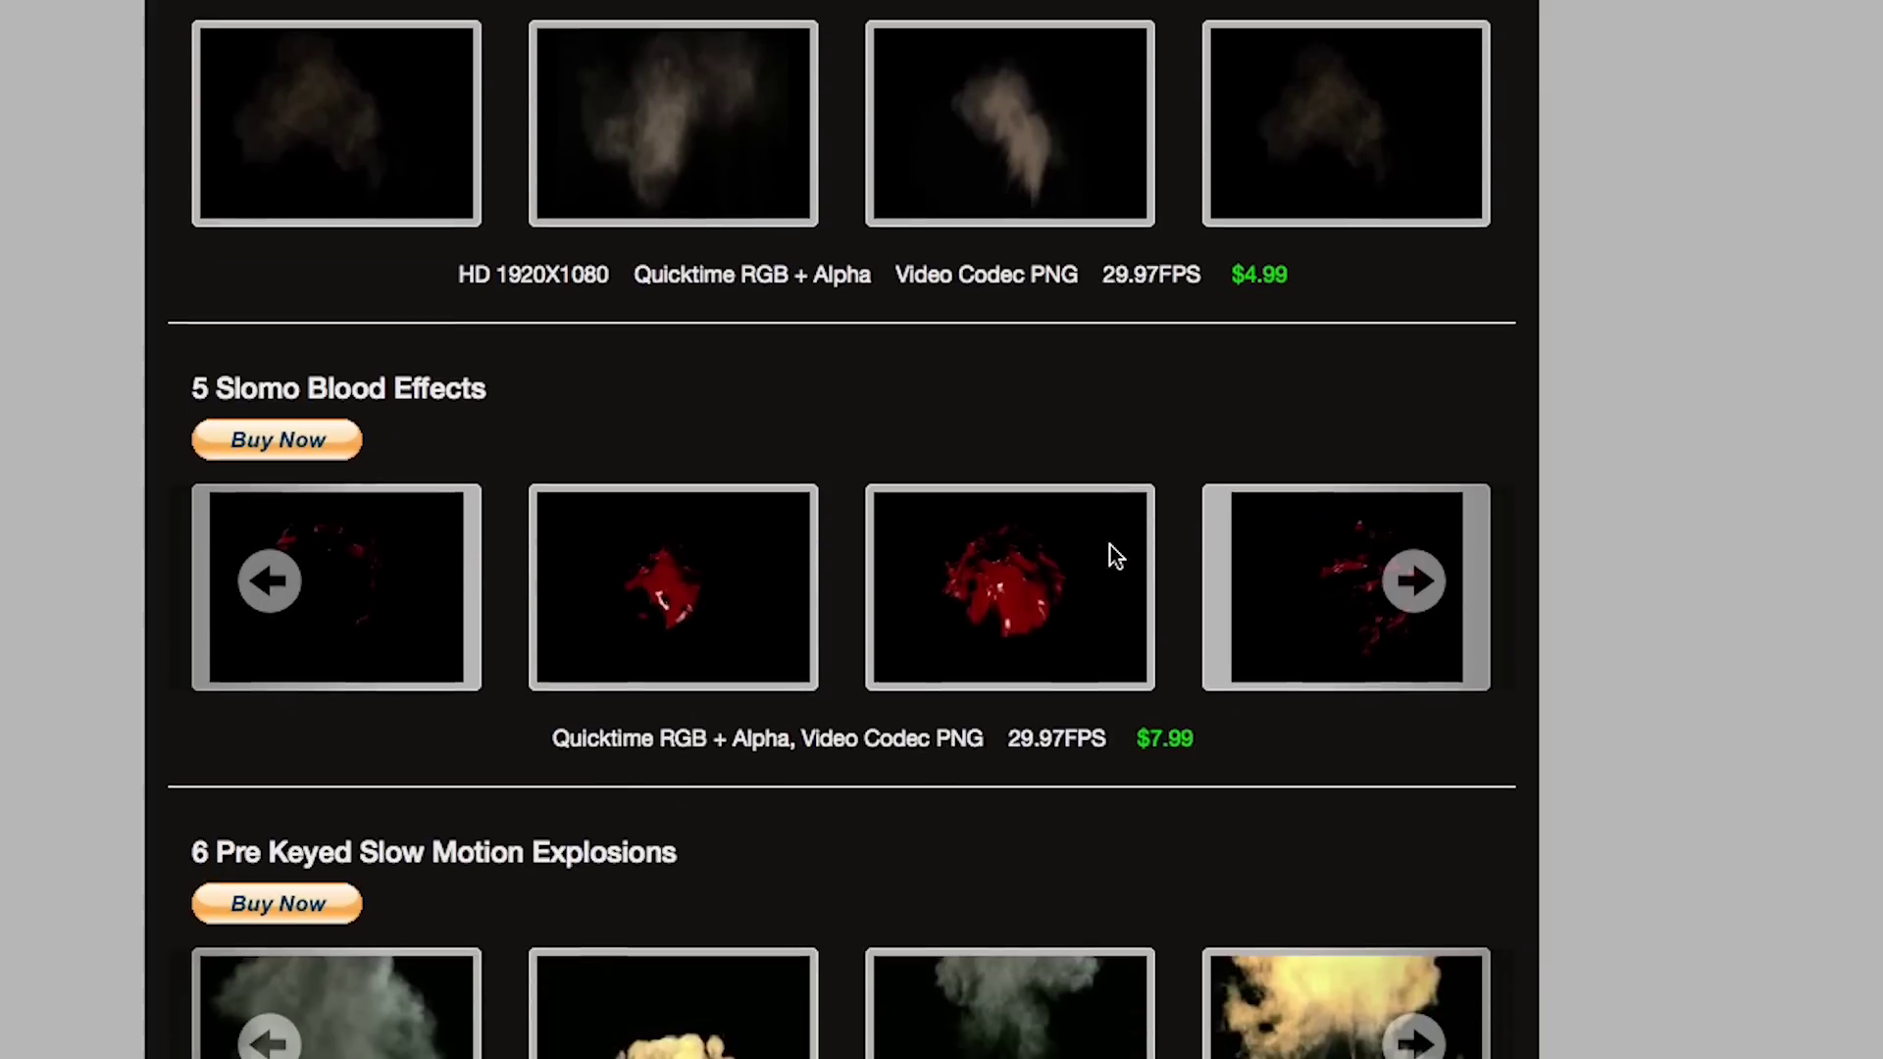
{"action": "scroll", "coordinate": [1110, 546], "scroll_direction": "up", "scroll_amount": 20}
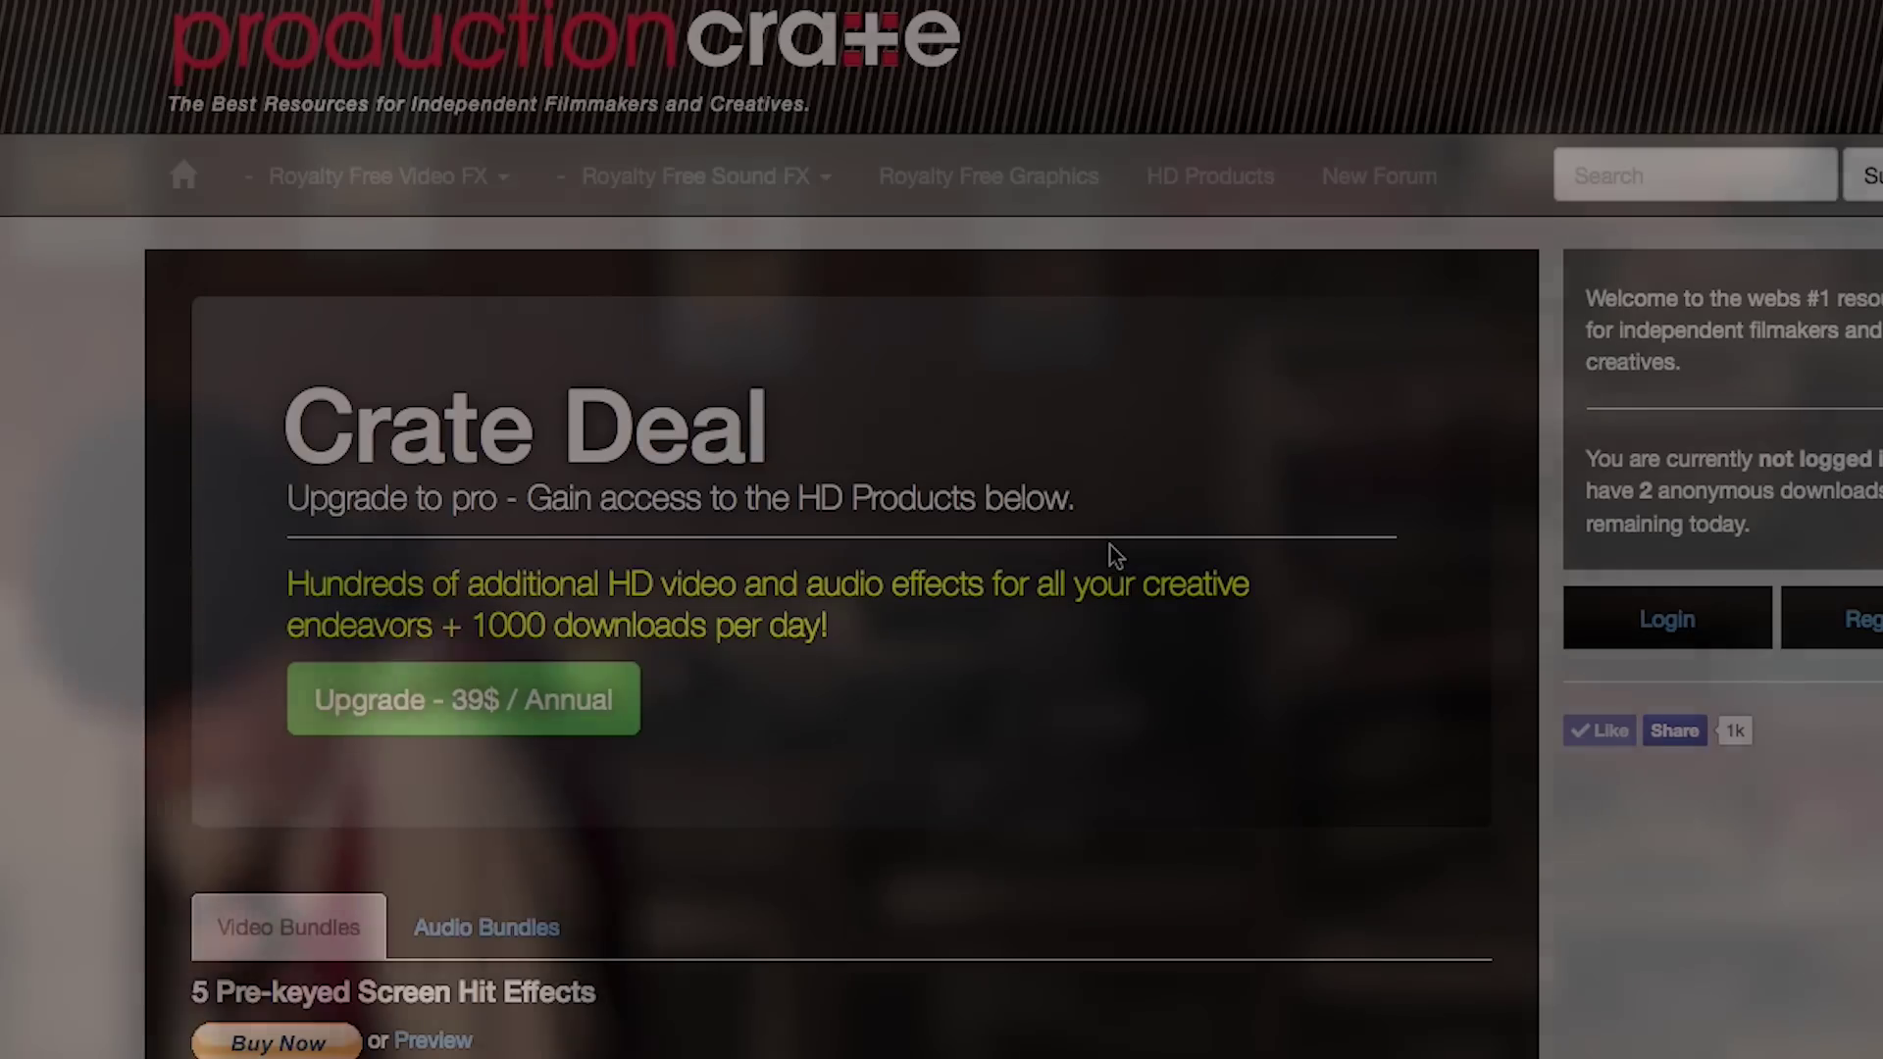